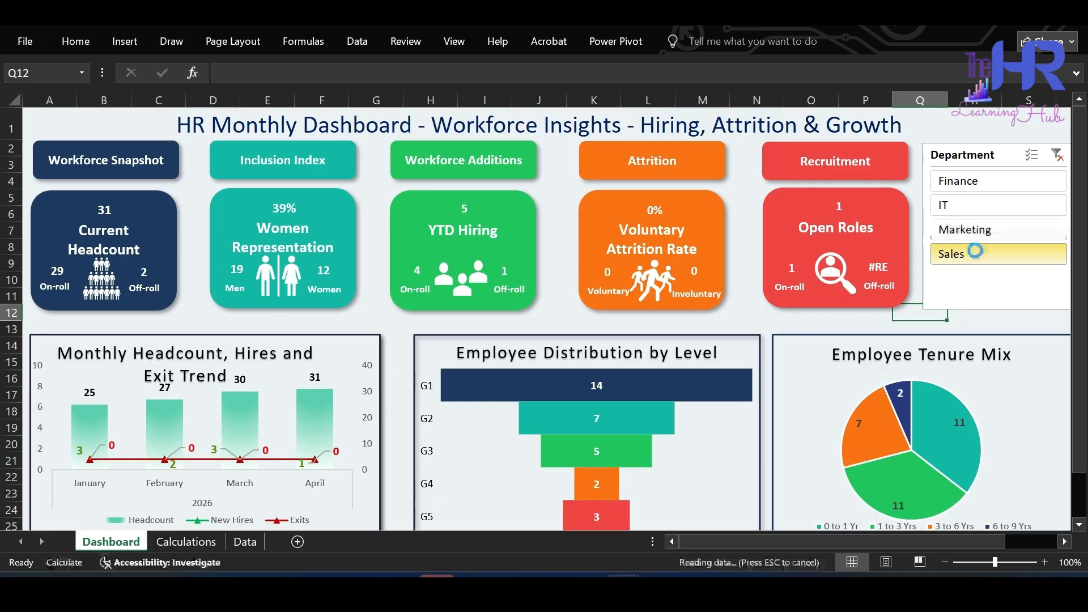
- Preview the HR Monthly Dashboard with Finance and IT added to the Sales department filter, and clear the department filter
click(1033, 155)
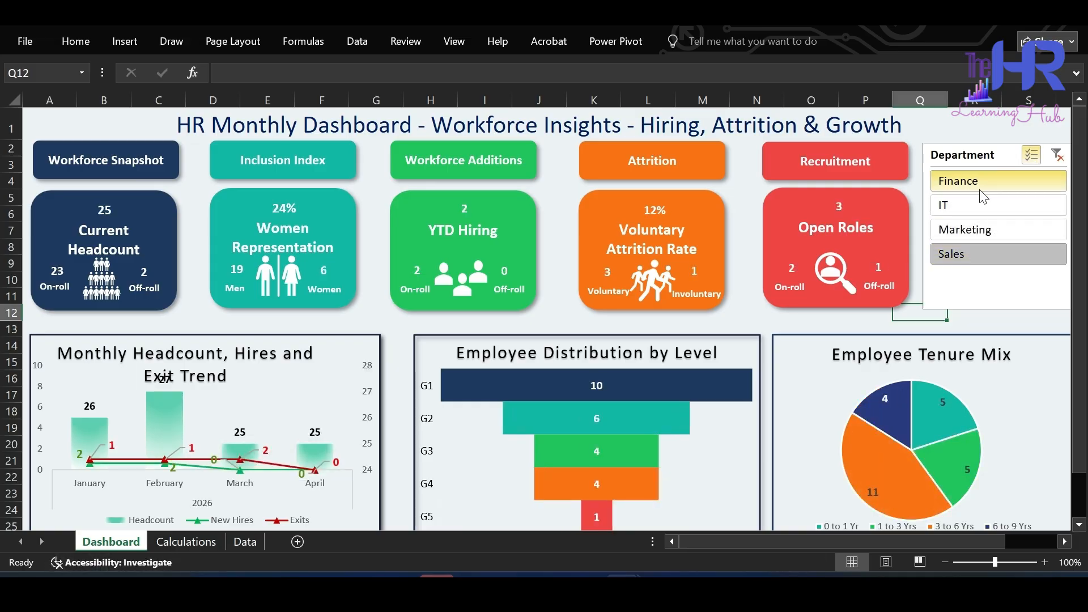
click(981, 190)
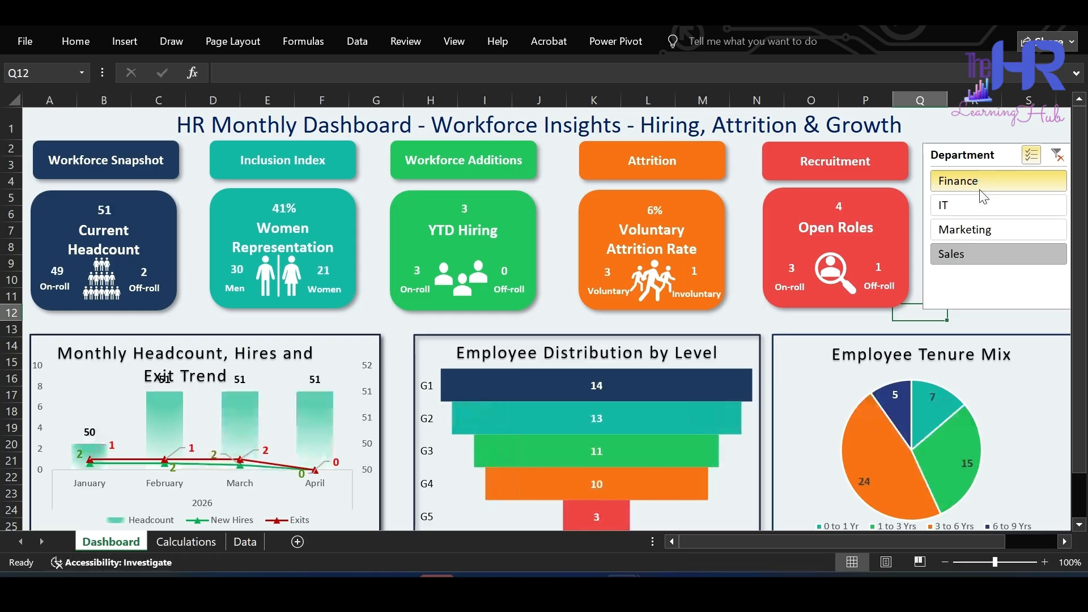
click(978, 197)
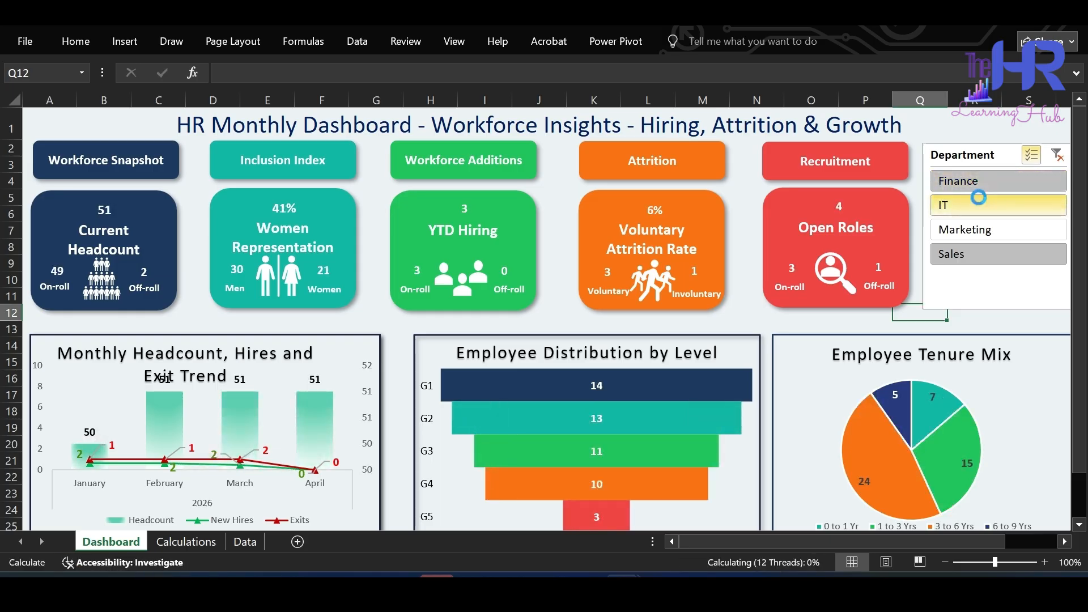
click(1057, 163)
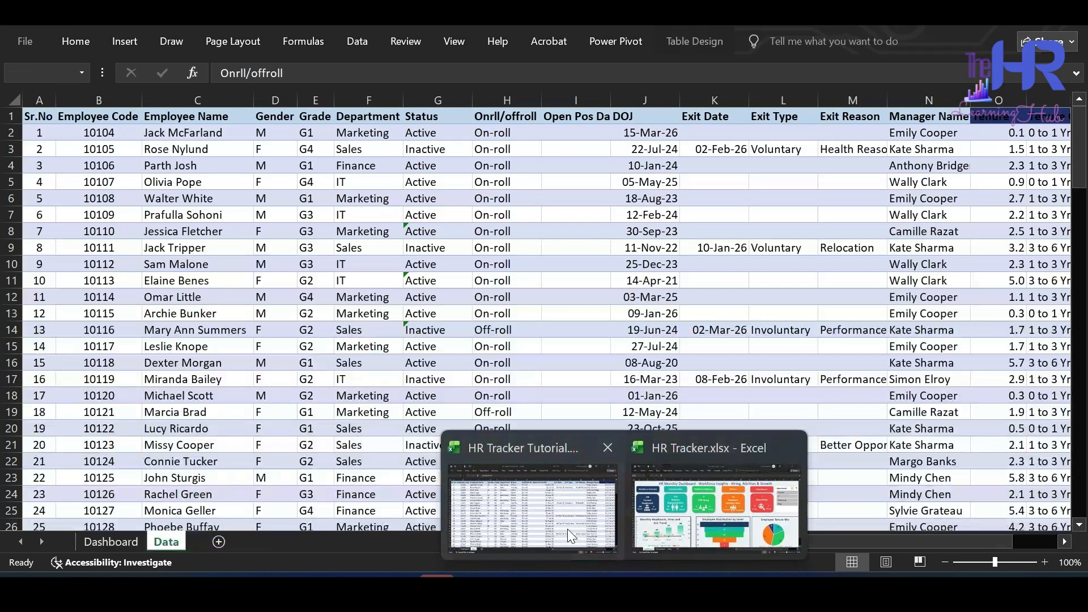
- Switch to the HR Tracker Tutorial workbook and examine the Data sheet's columns from Onrll/offroll through the exit details to Tenure Group
click(567, 529)
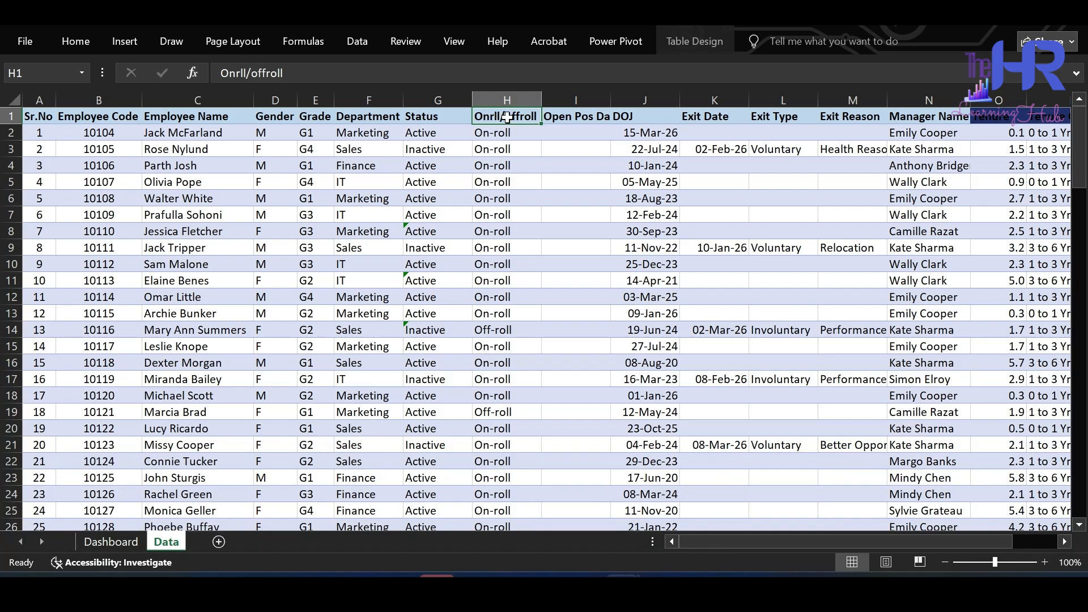
key(Down)
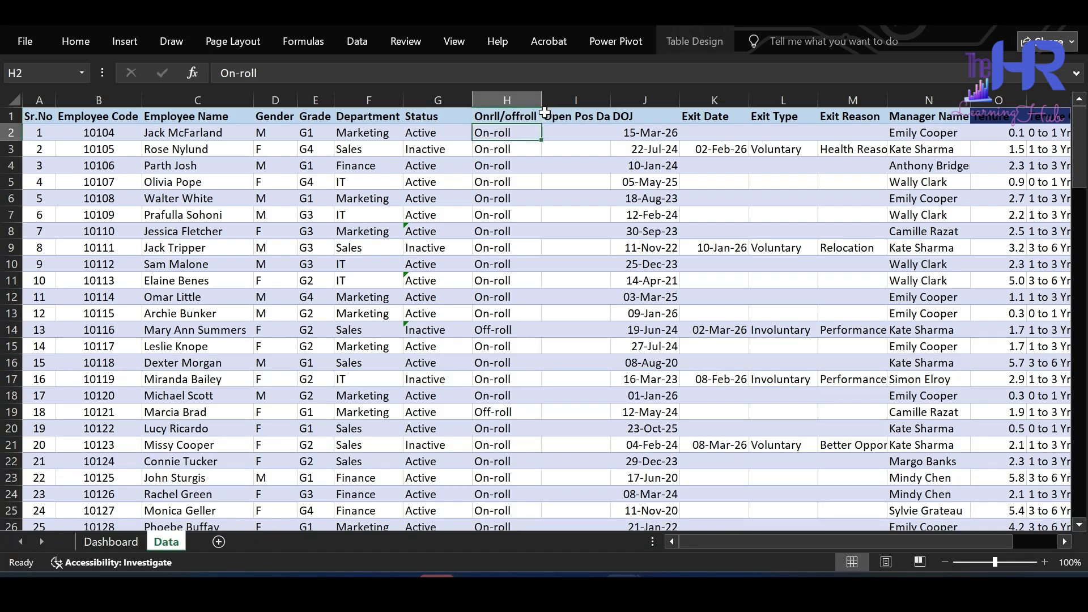
key(ctrl+shift+Down)
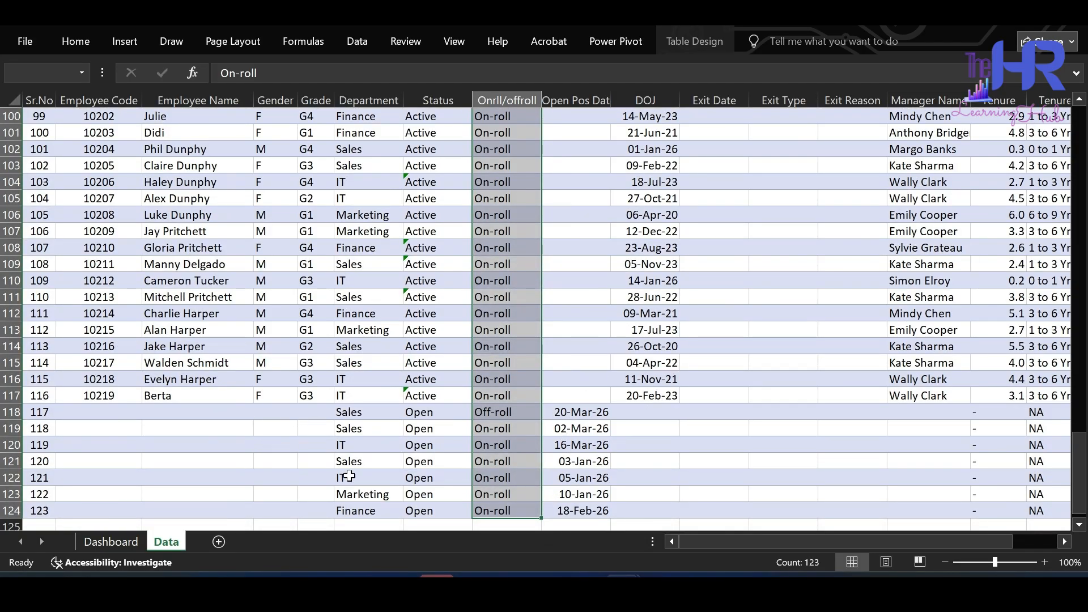
key(Up)
key(Right)
key(Right)
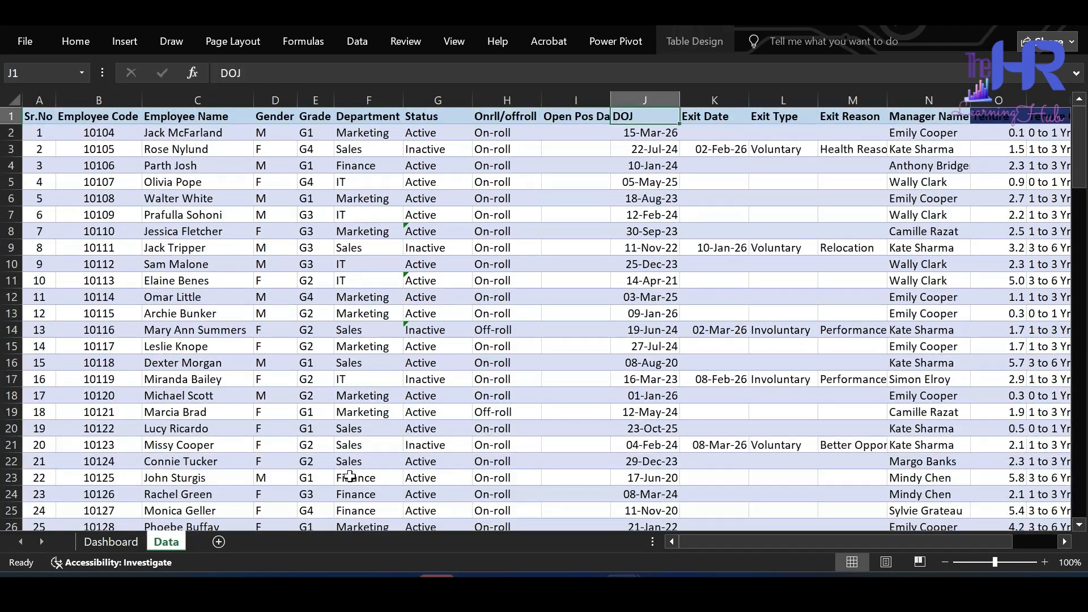
key(Right)
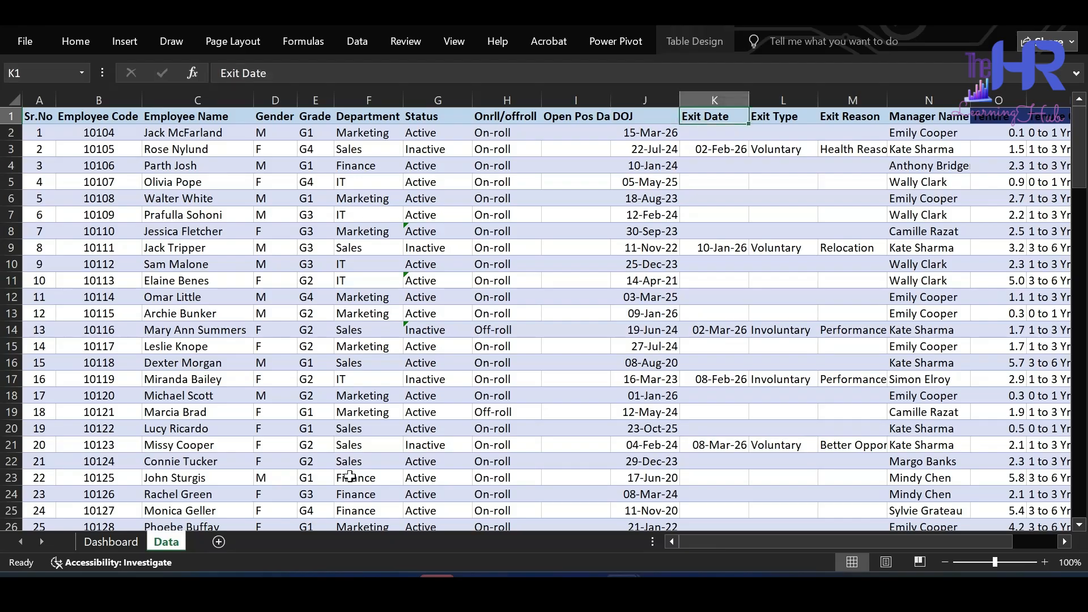
key(Right)
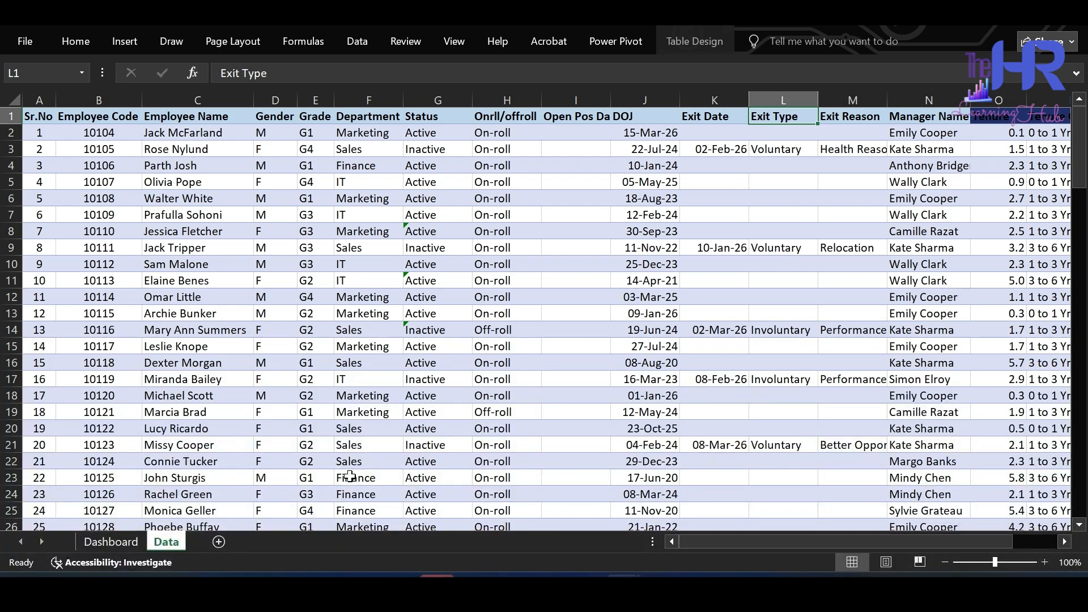
key(ctrl+Down)
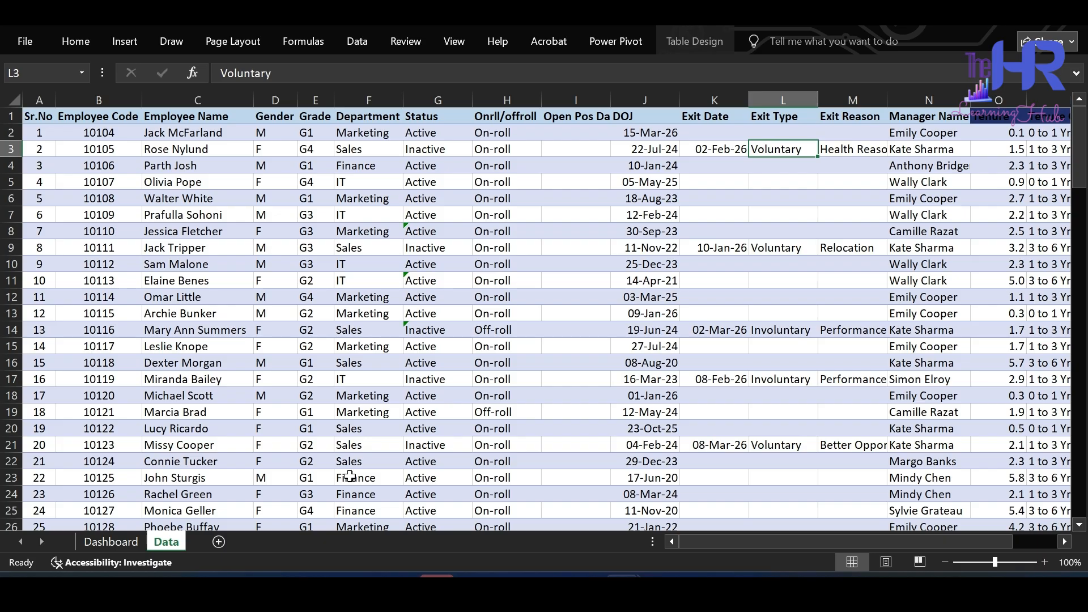
key(Right)
key(Up)
key(Up)
key(Right)
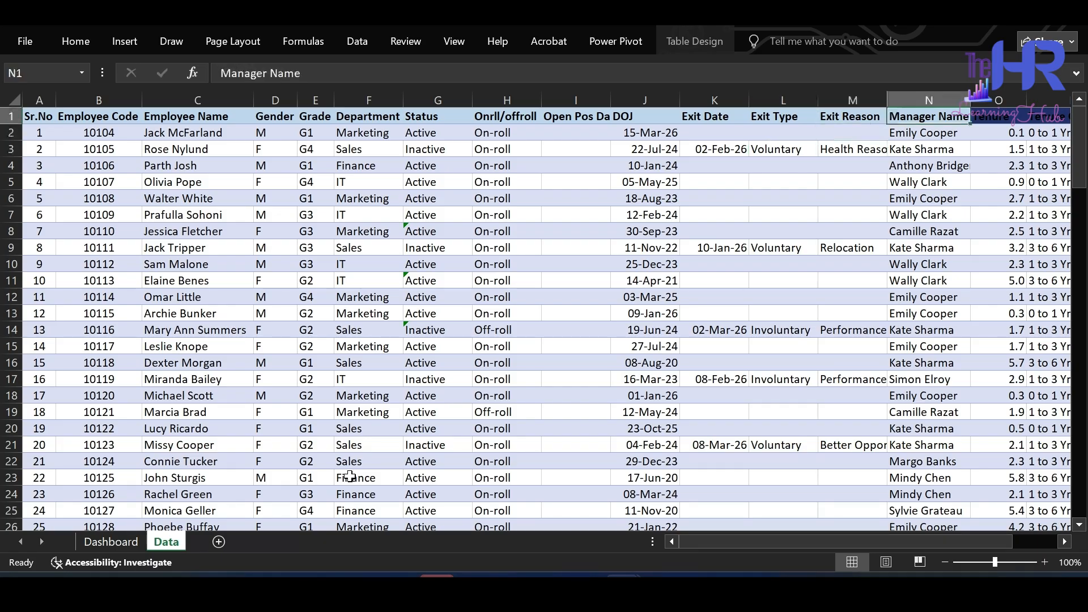
key(Right)
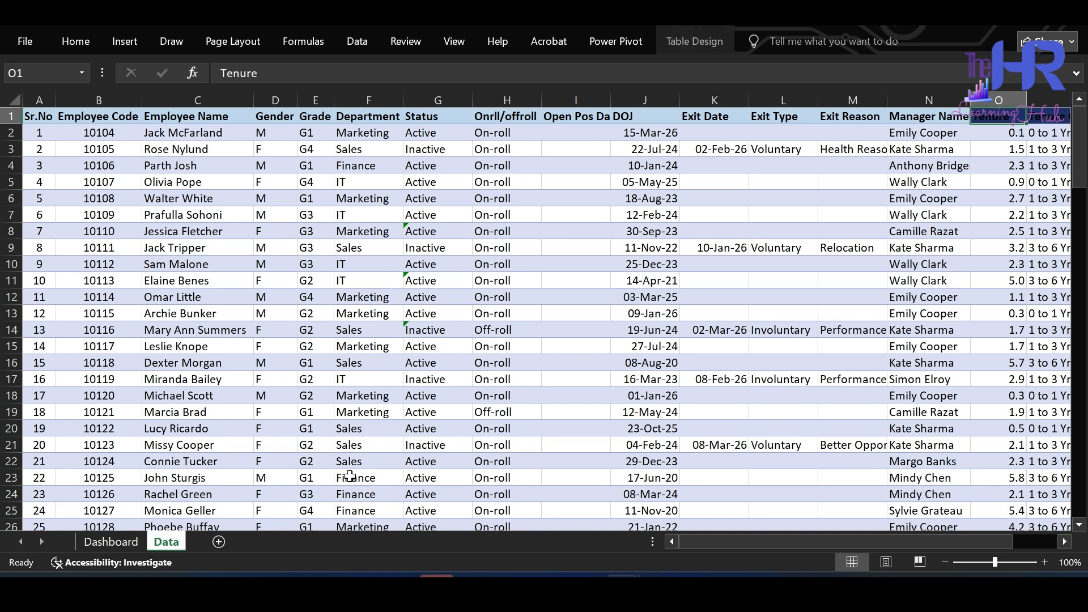
key(shift+Right)
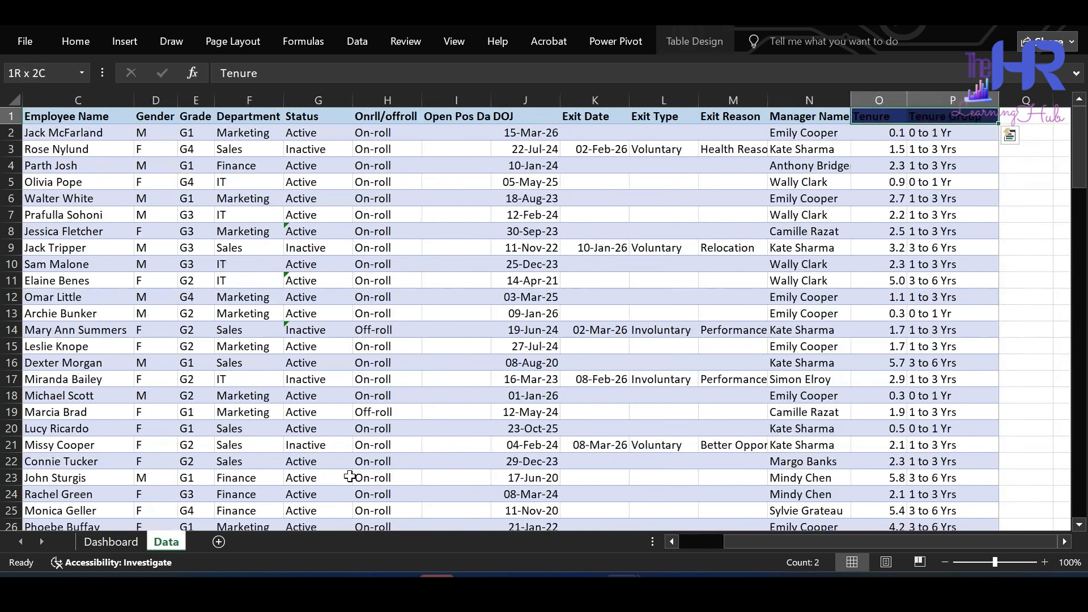
key(Down)
key(Up)
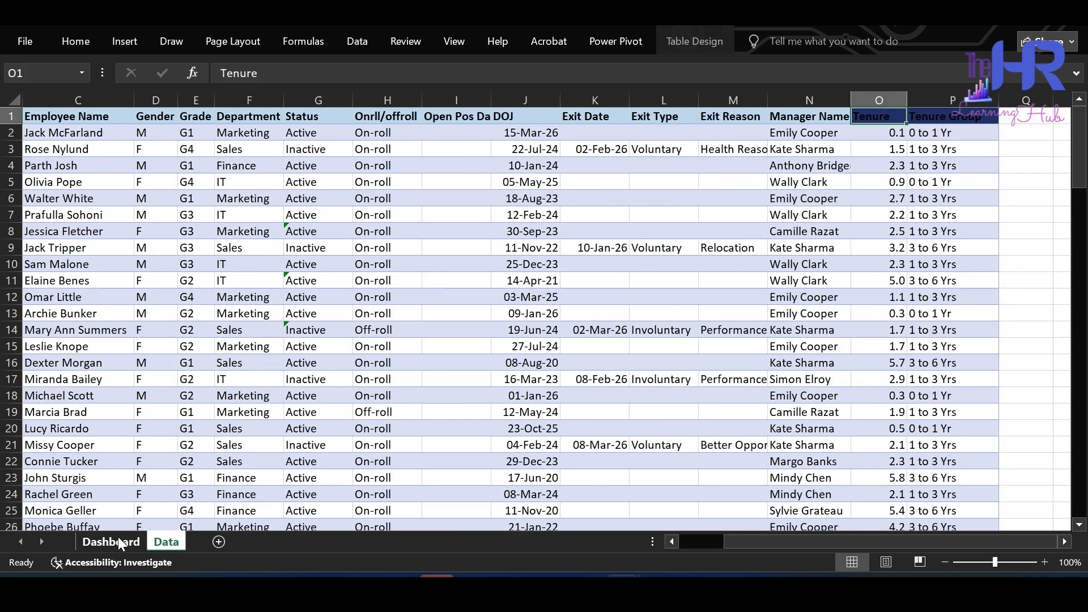
- Insert a PivotTable from the HR_Data table on a new worksheet, adding the data to the Data Model
scroll(254, 267, left, 2)
click(137, 50)
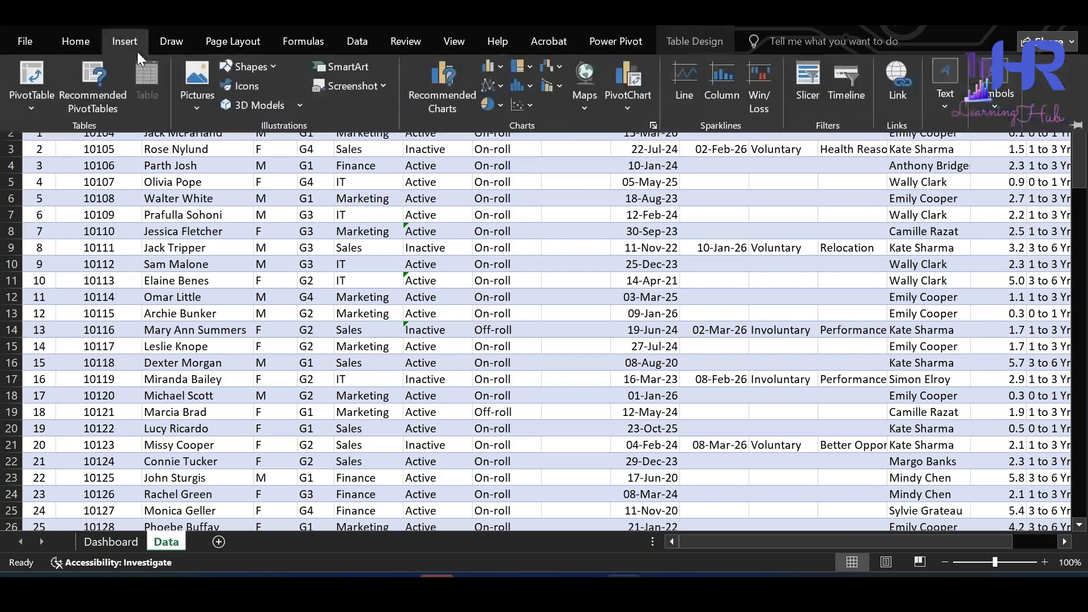
click(34, 76)
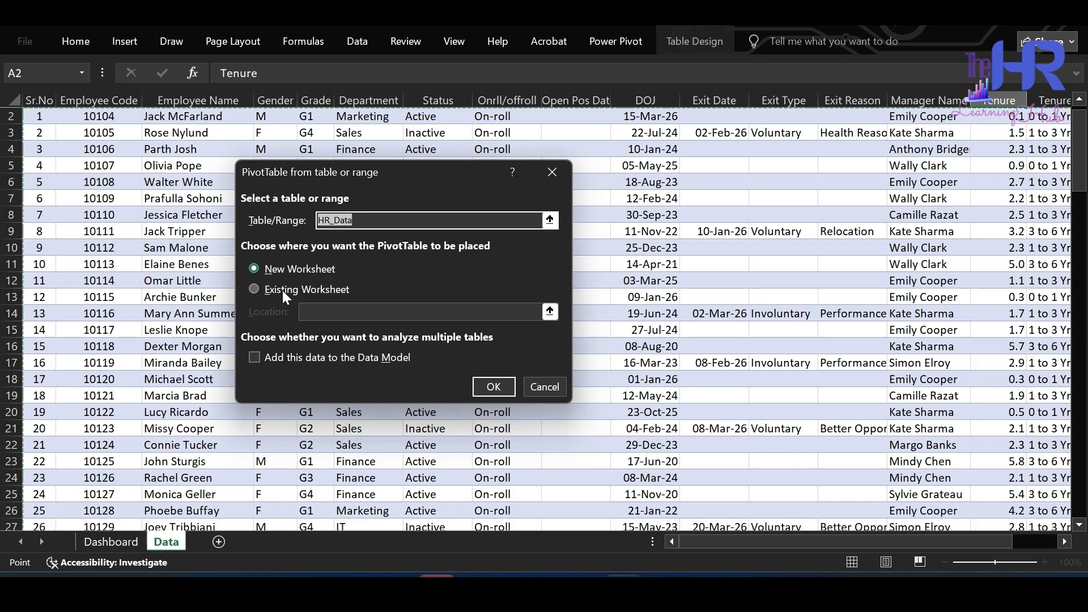
click(269, 356)
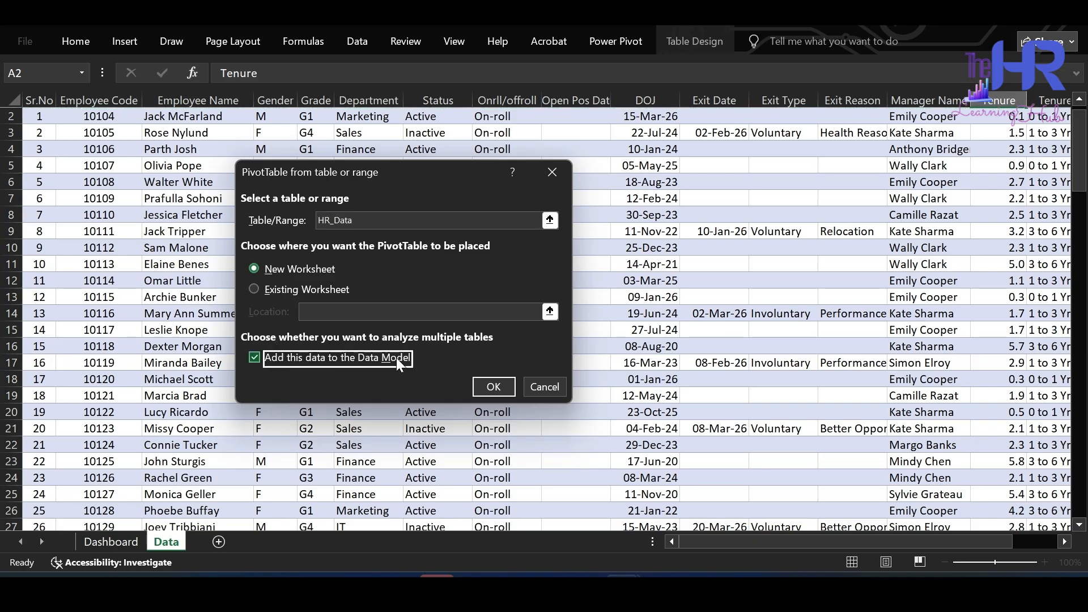
click(494, 386)
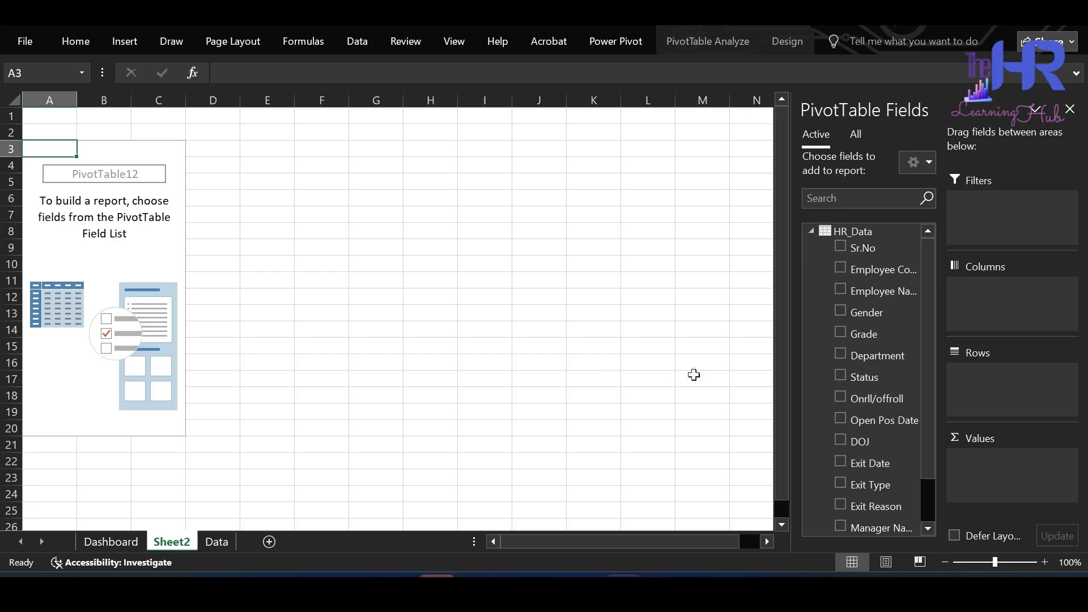
- Use Status as the pivot table's report filter and Employee Code as its value, summarized by Count
drag(868, 380, 992, 219)
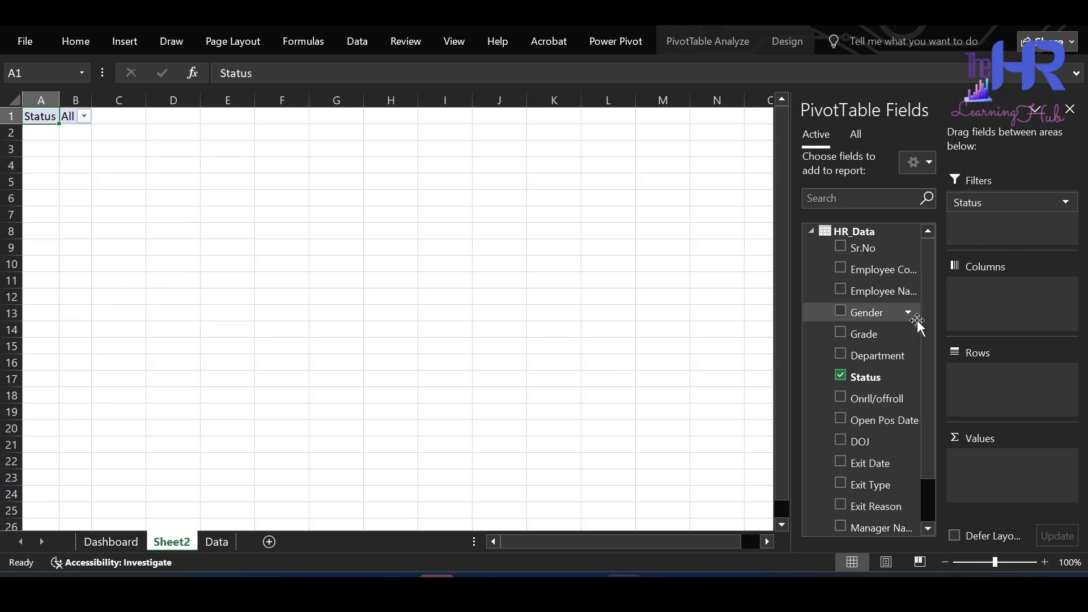
drag(884, 271, 1027, 469)
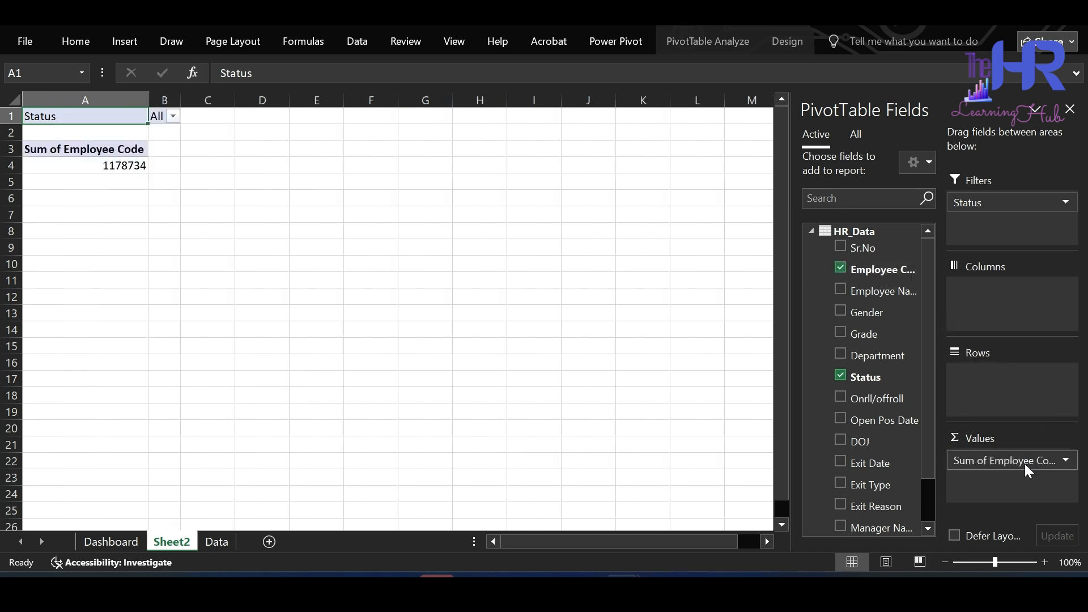
right_click(123, 167)
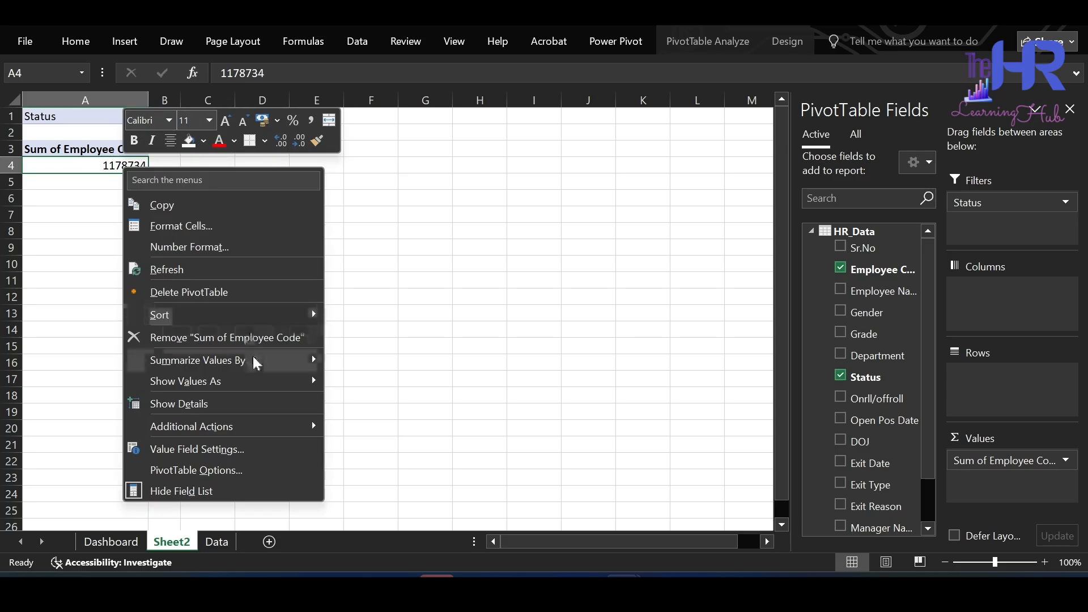
mouse_move(253, 357)
click(369, 383)
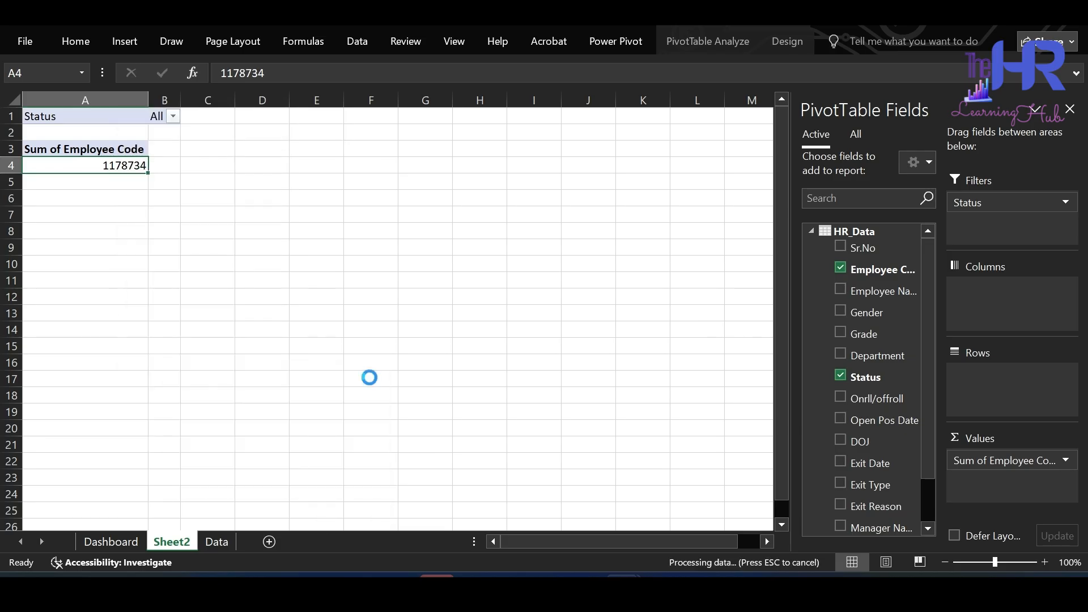
- Filter the pivot table's Status to Active
click(182, 116)
click(44, 177)
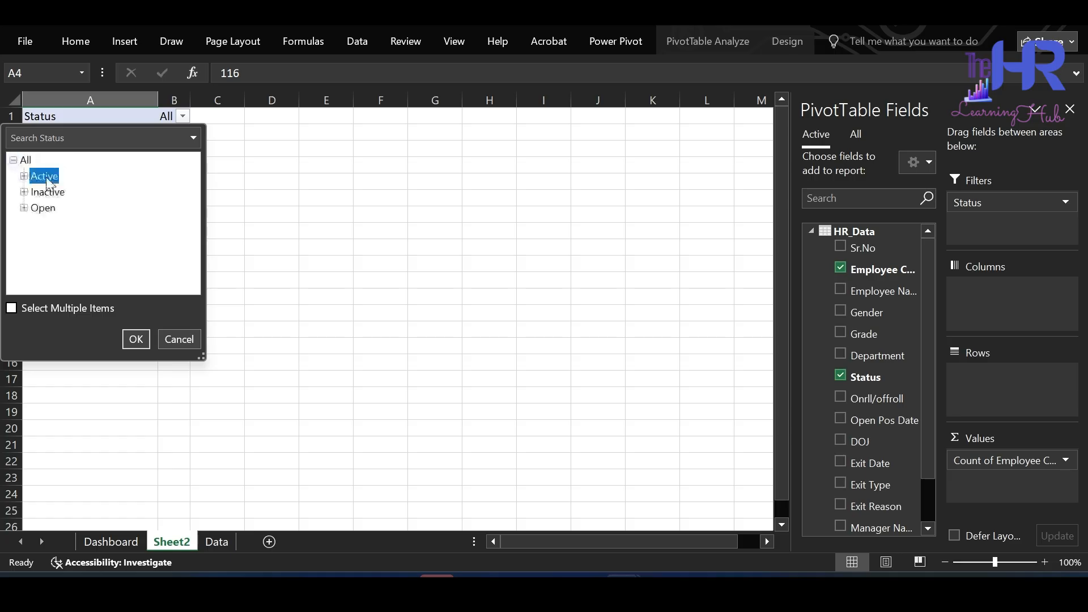
click(136, 339)
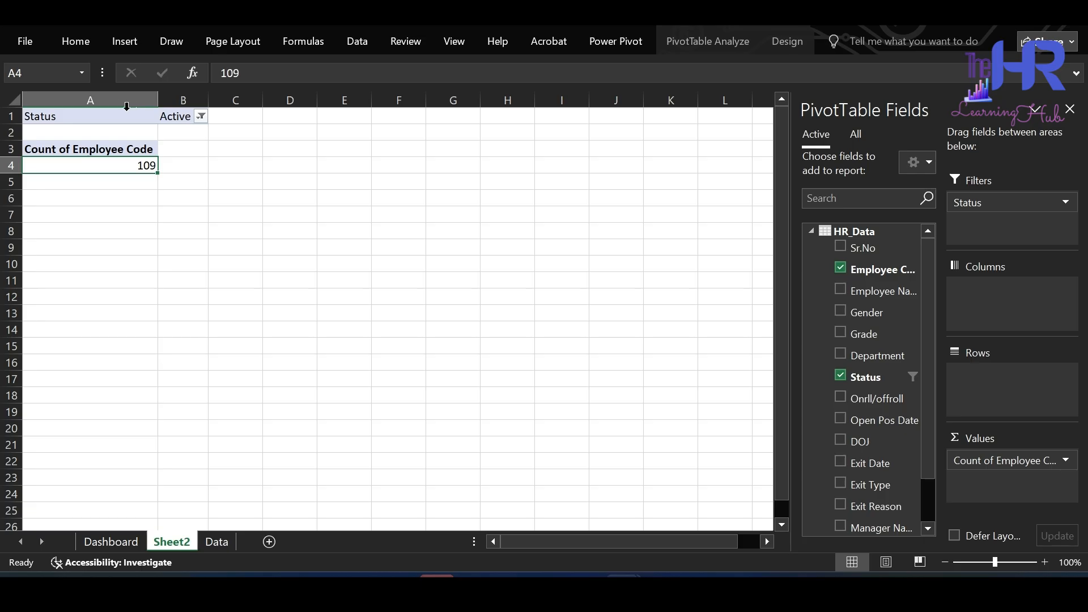
- Copy the headcount pivot table to D1 and break the copy down by Onrll/offroll in its rows
drag(102, 116, 191, 164)
key(ctrl+c)
key(Right)
key(Right)
key(Right)
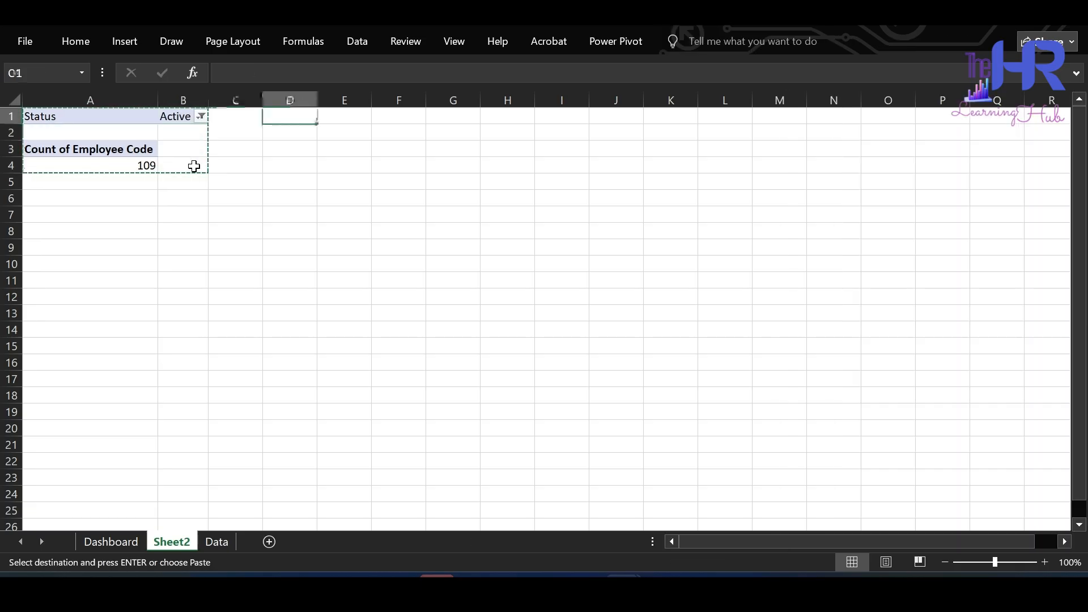
key(ctrl+v)
click(291, 166)
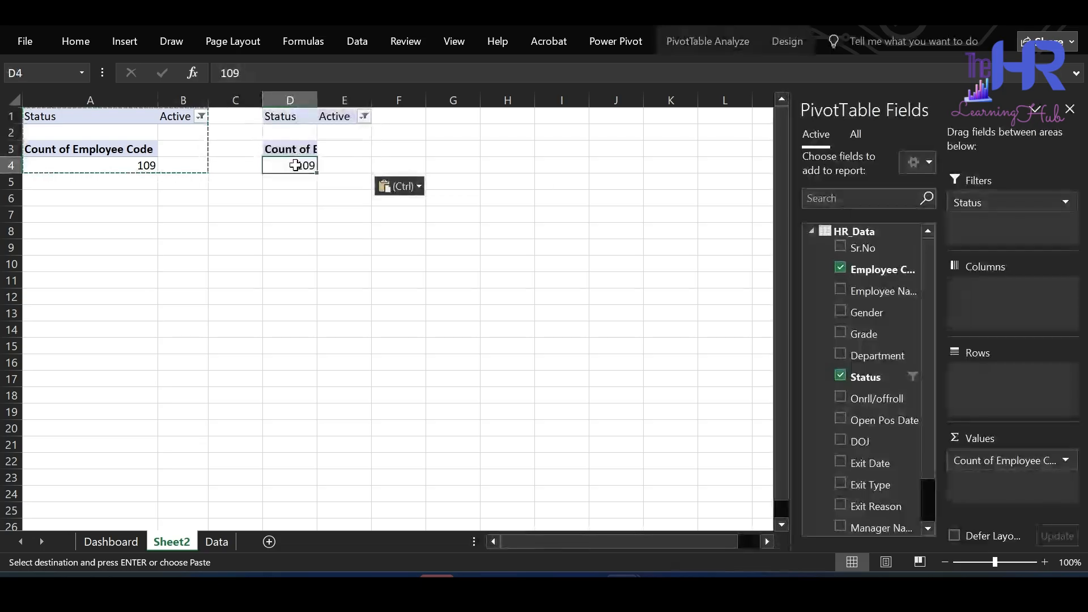
drag(880, 400, 988, 389)
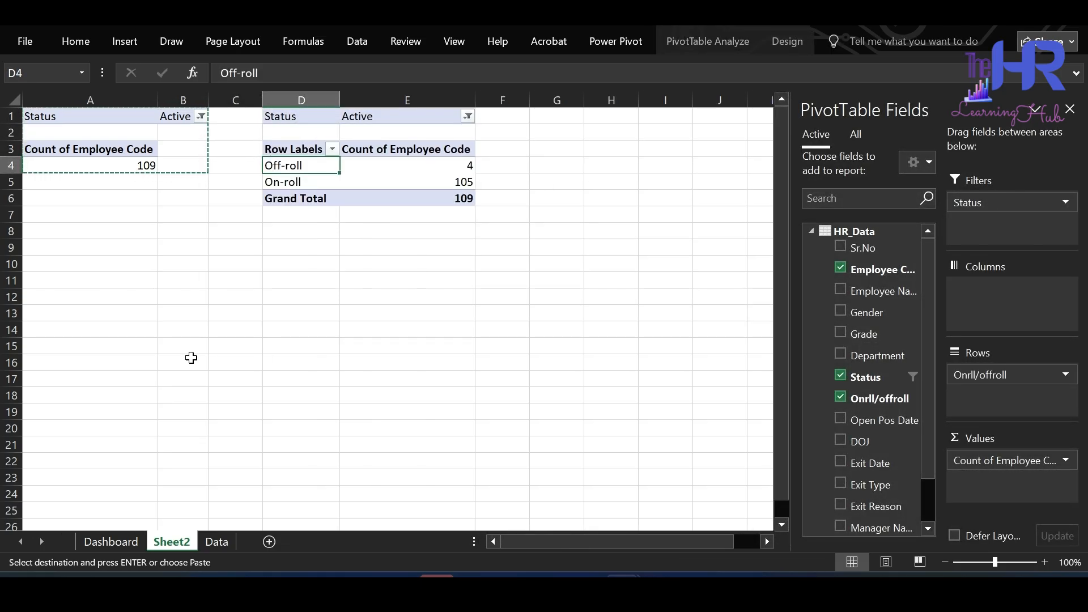
- Label A9 as HC and link B9 to the employee count in A4 of the first pivot table
click(78, 245)
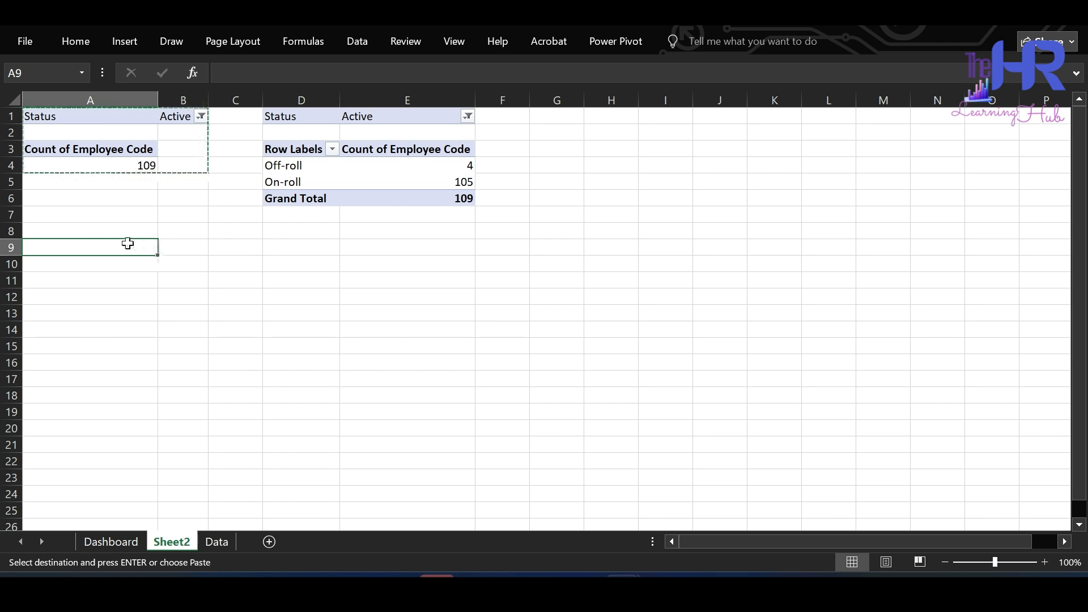
text(HC)
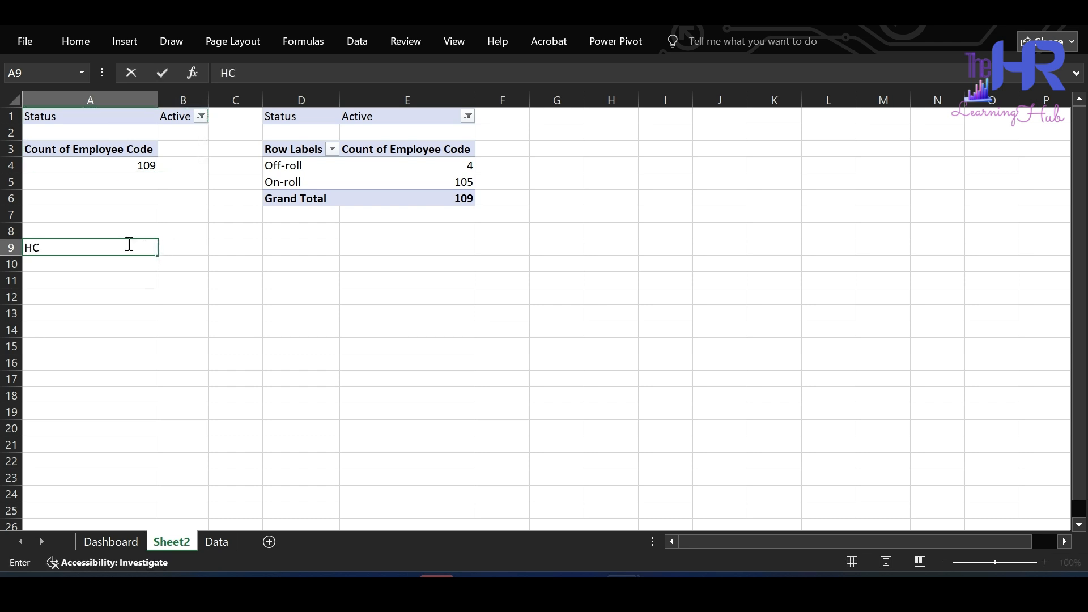
key(Tab)
text(=)
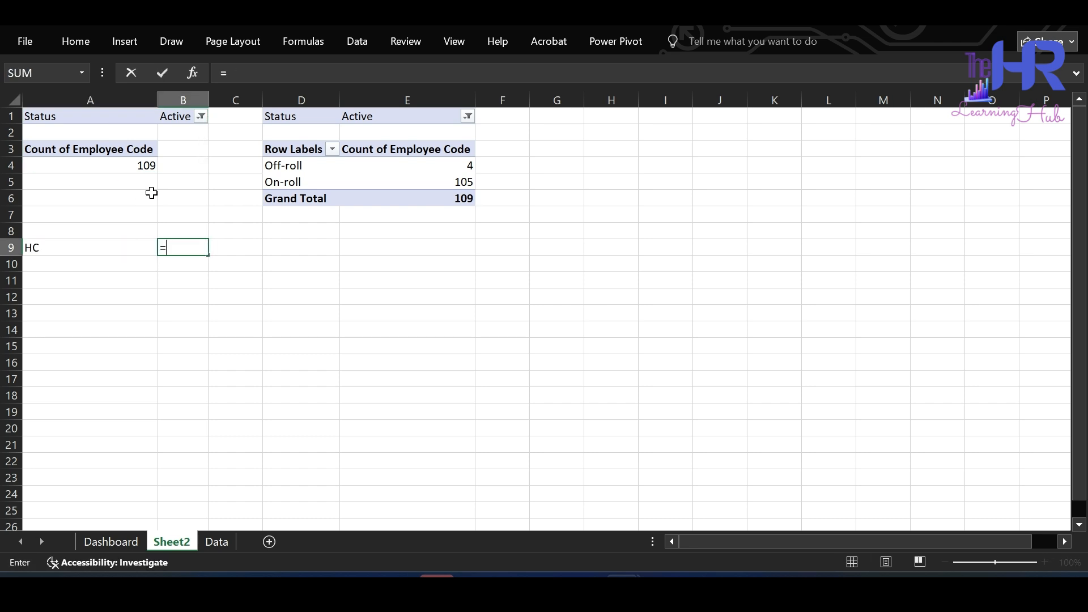
click(138, 166)
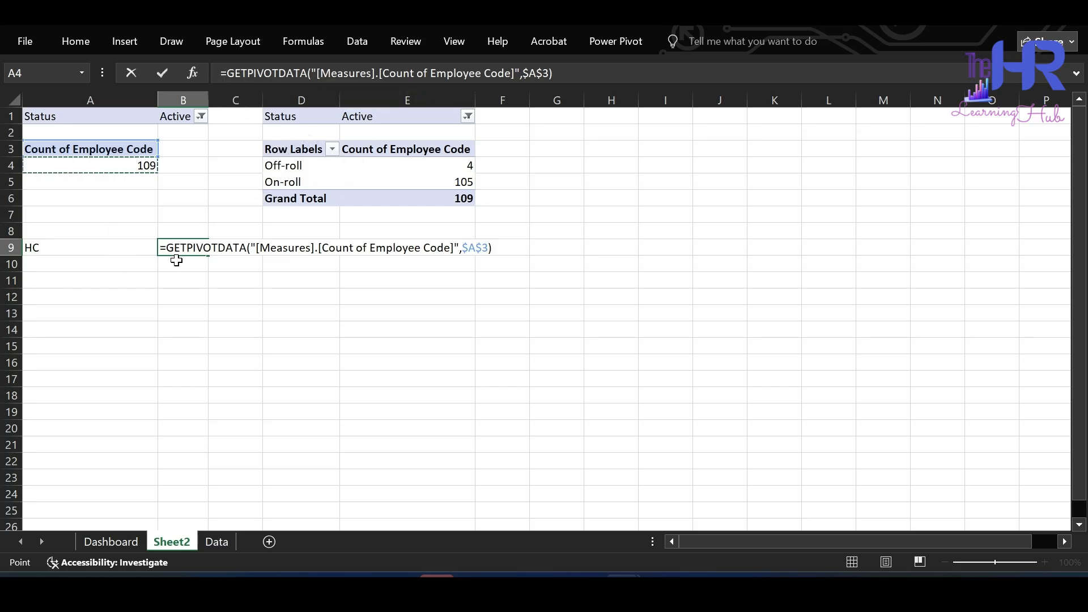
key(Return)
- Label A10 as On-roll HC and A11 as Off-roll HC
text(On-)
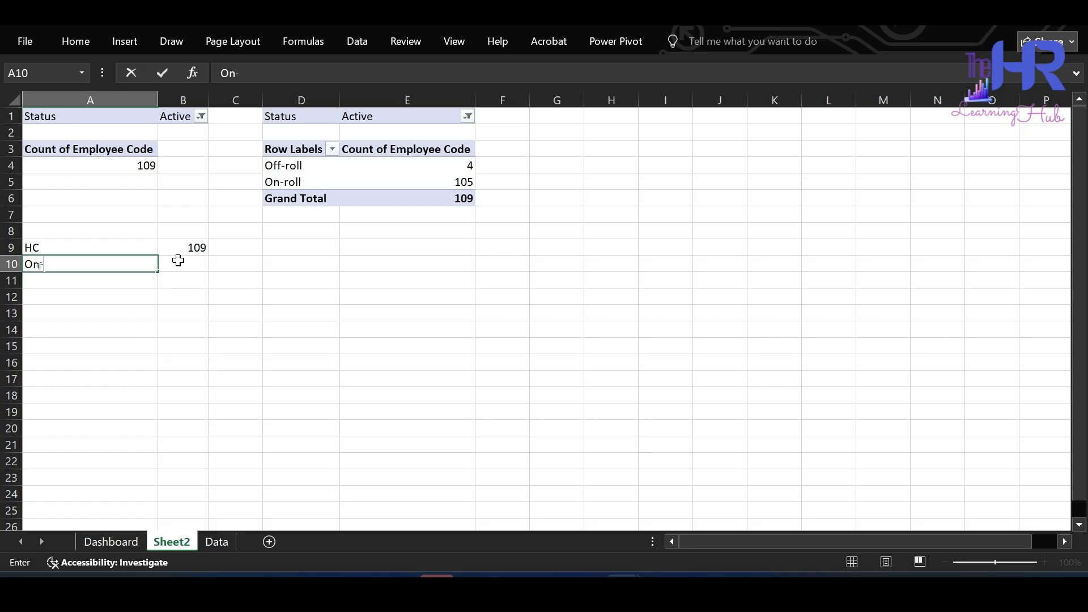
text(roll HC)
key(Return)
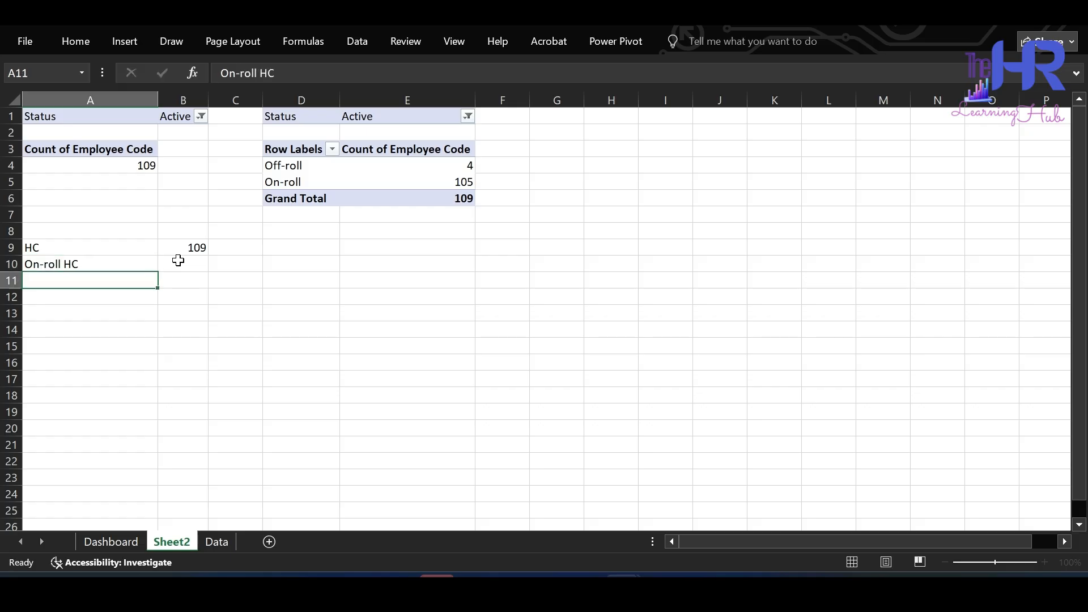
text(Off-rol)
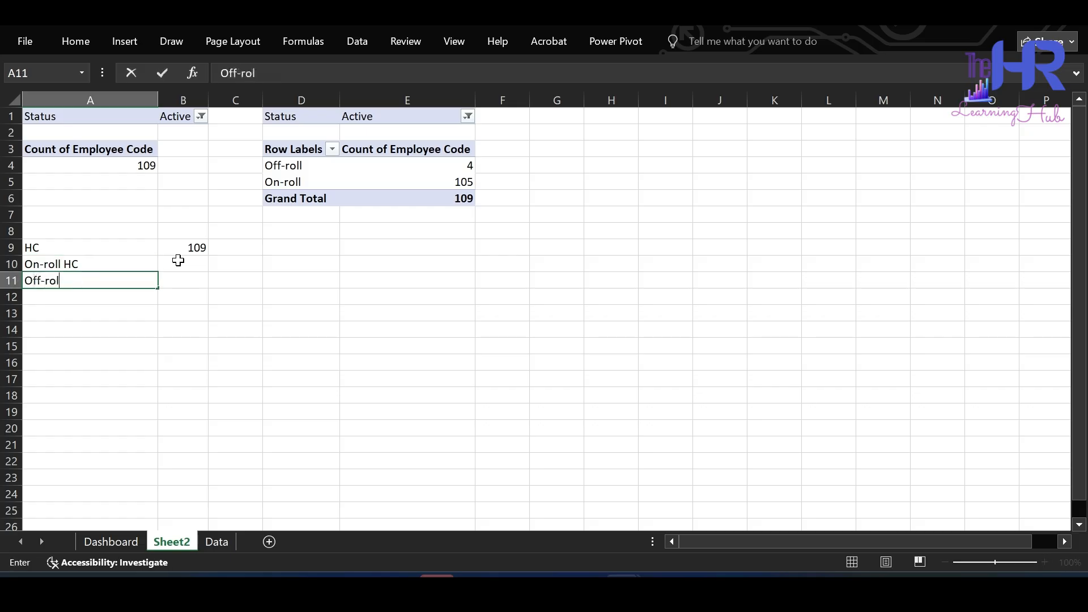
text(l HC)
- Link B10 to the On-roll count in E5 and B11 to the Off-roll count in E4 of the second pivot table
click(178, 261)
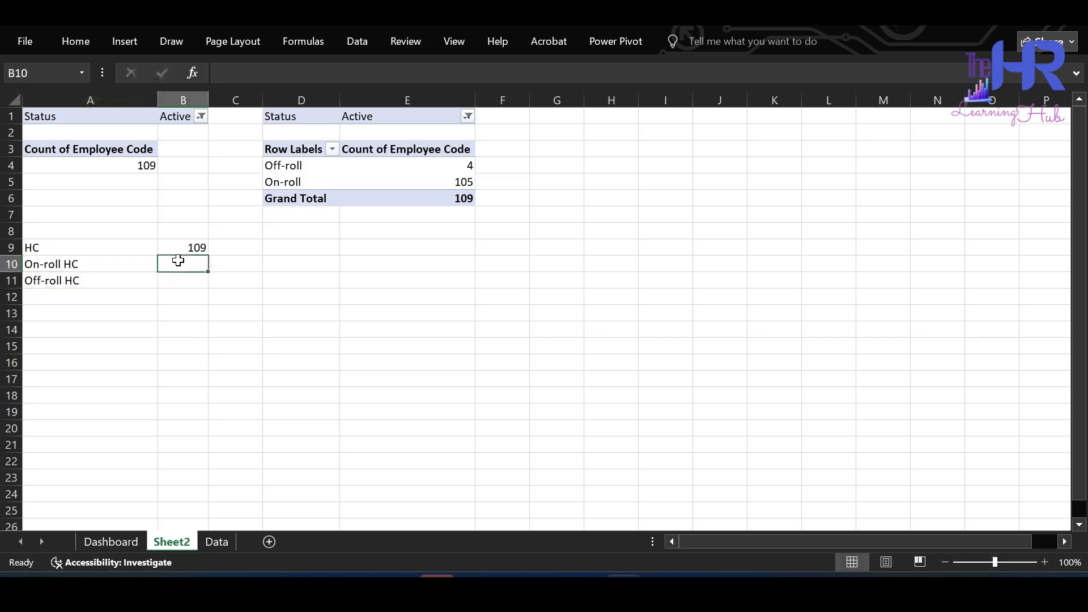
text(=)
click(434, 183)
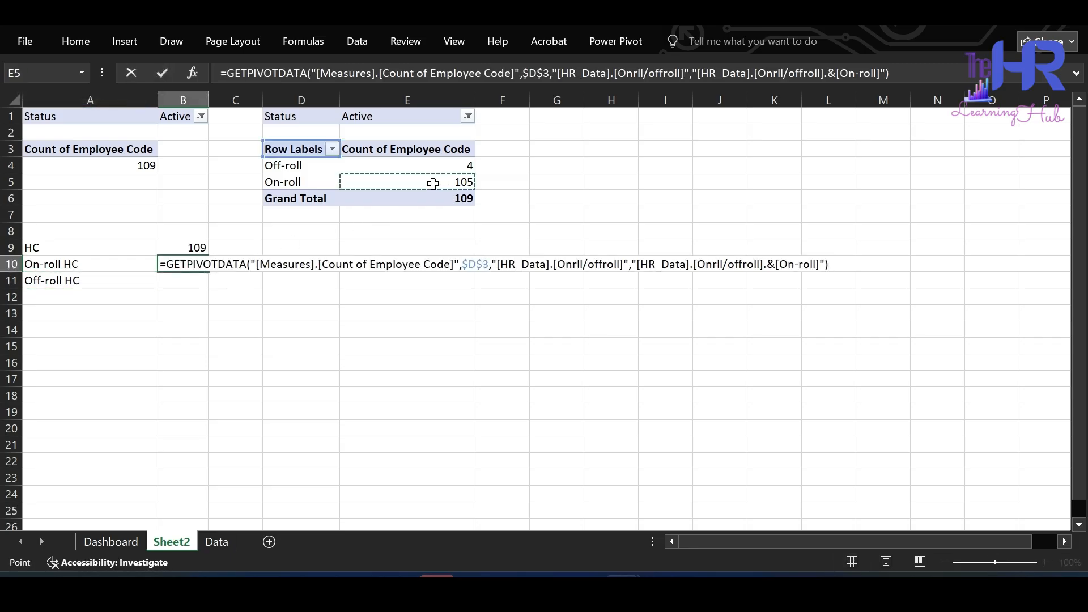
key(Return)
text(=)
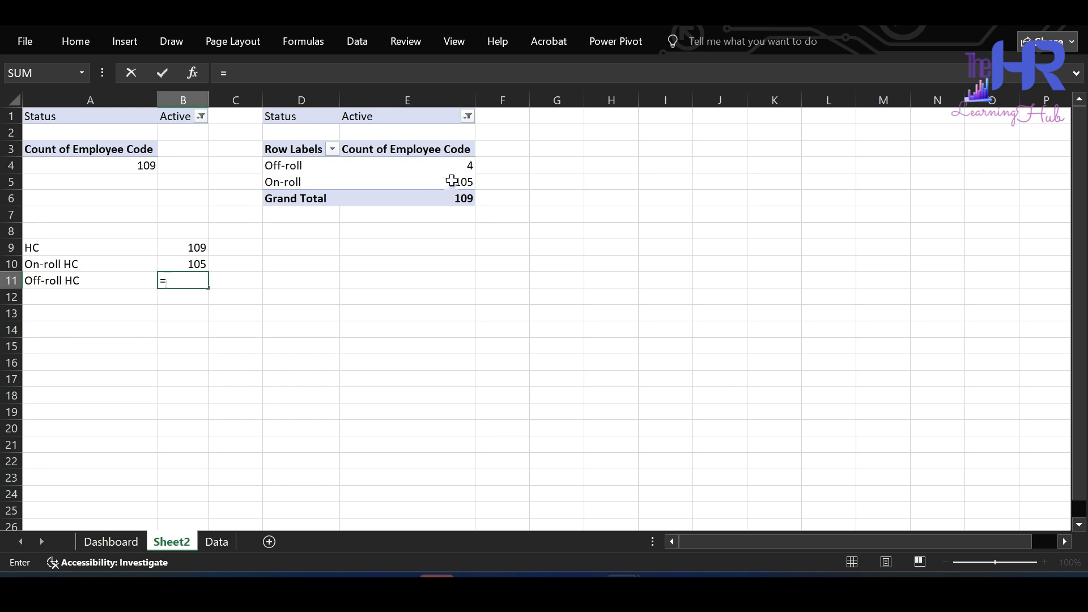
click(446, 168)
key(Return)
- Label A12 as M, A13 as W and A14 as Women Representation %
key(Left)
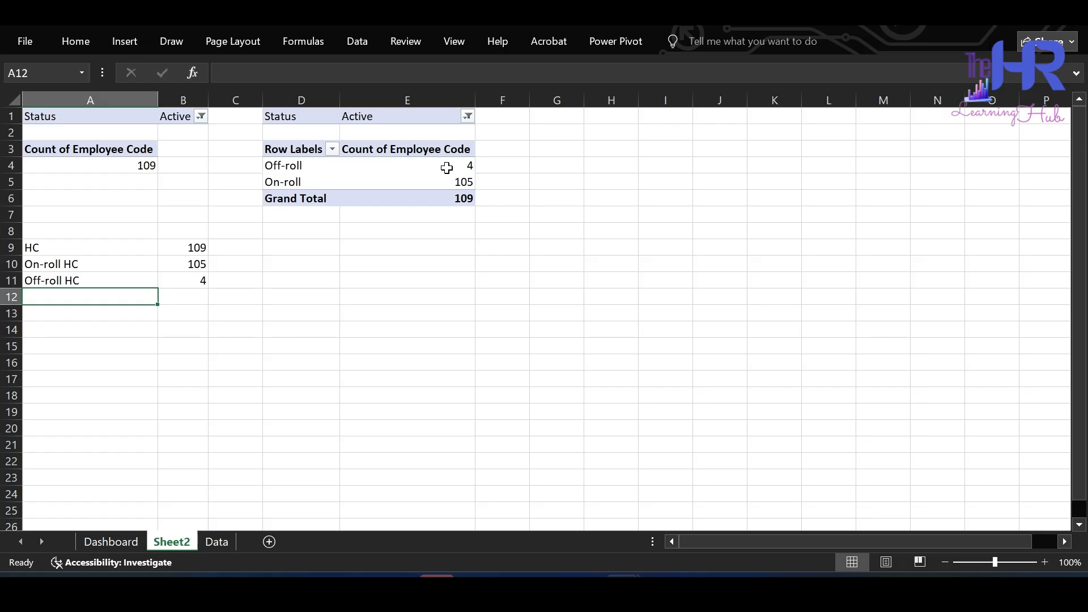
text(M)
key(Return)
text(W)
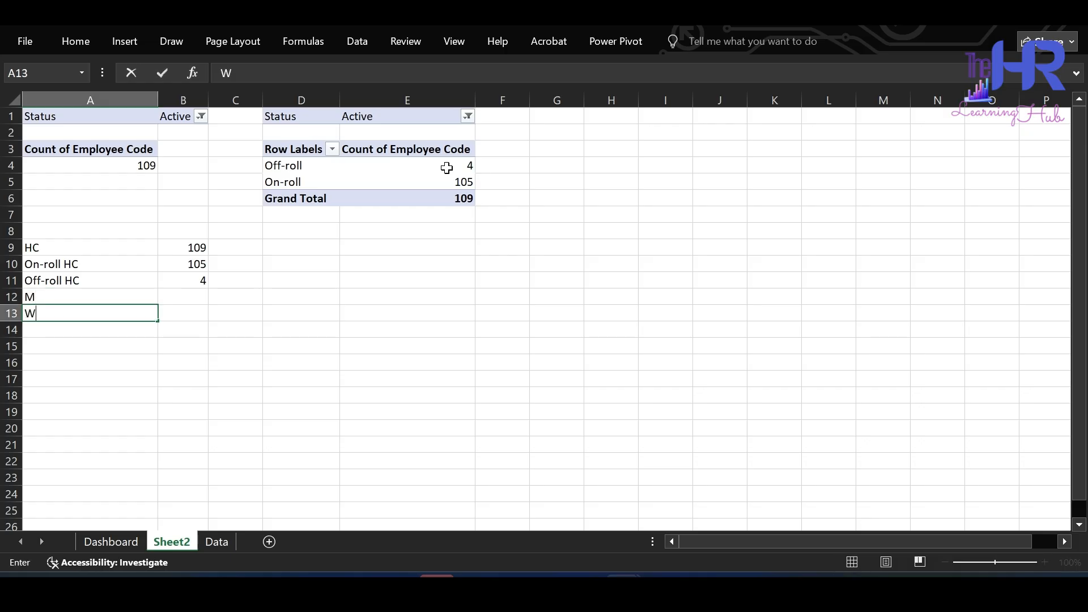
key(Return)
text(Women Representatio)
key(BackSpace)
key(BackSpace)
key(BackSpace)
key(BackSpace)
key(BackSpace)
key(BackSpace)
key(BackSpace)
text(entation %)
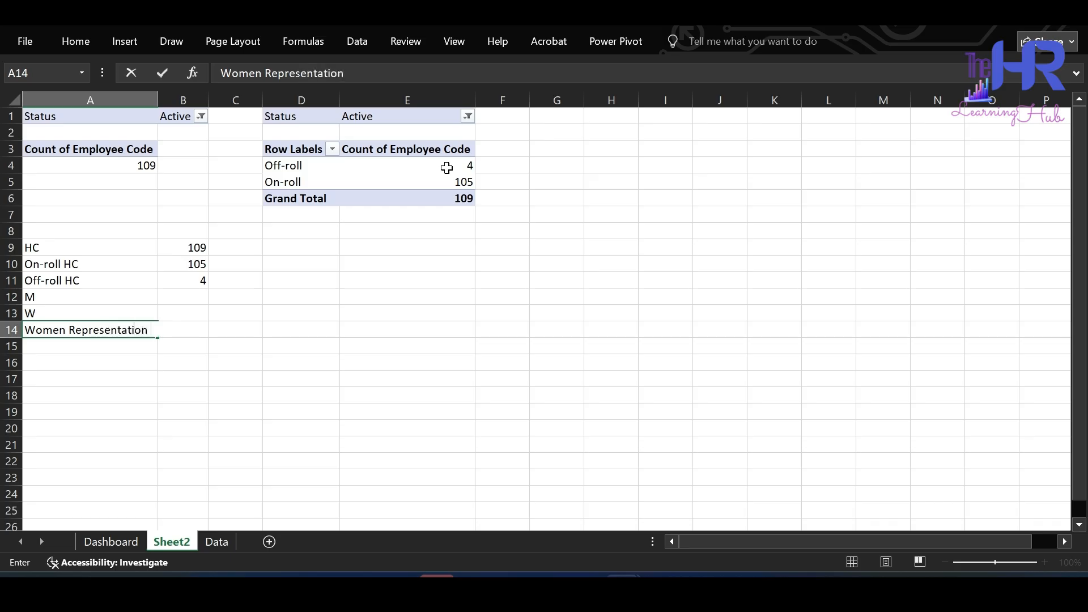
key(Up)
- Copy the on-roll/off-roll pivot table to G1 and replace Onrll/offroll with Gender in the copy's rows
drag(311, 116, 421, 196)
key(ctrl+c)
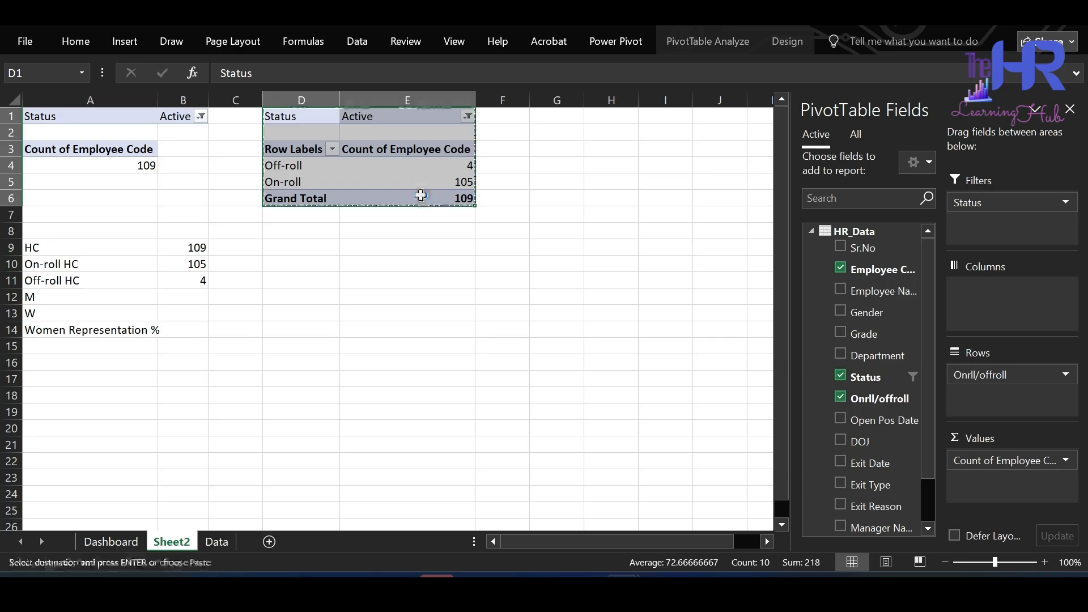
click(553, 117)
key(ctrl+v)
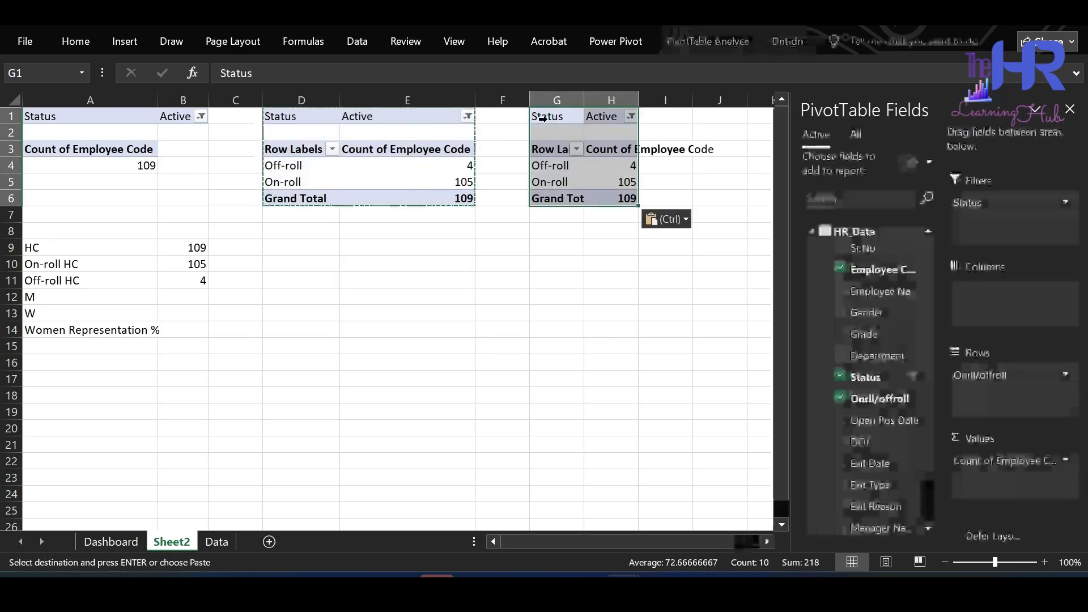
click(550, 165)
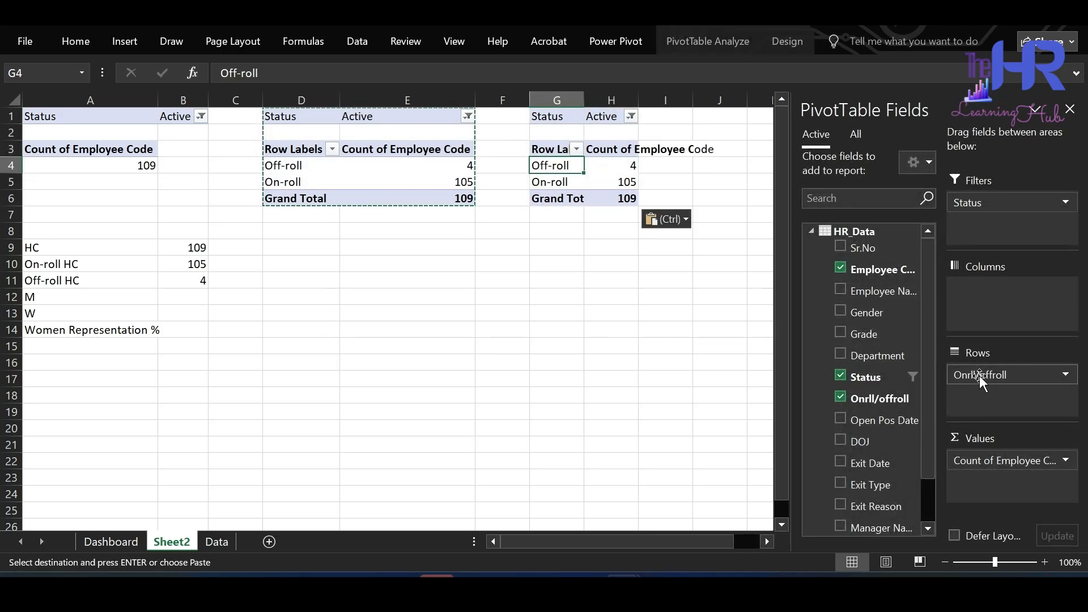
drag(998, 376, 891, 400)
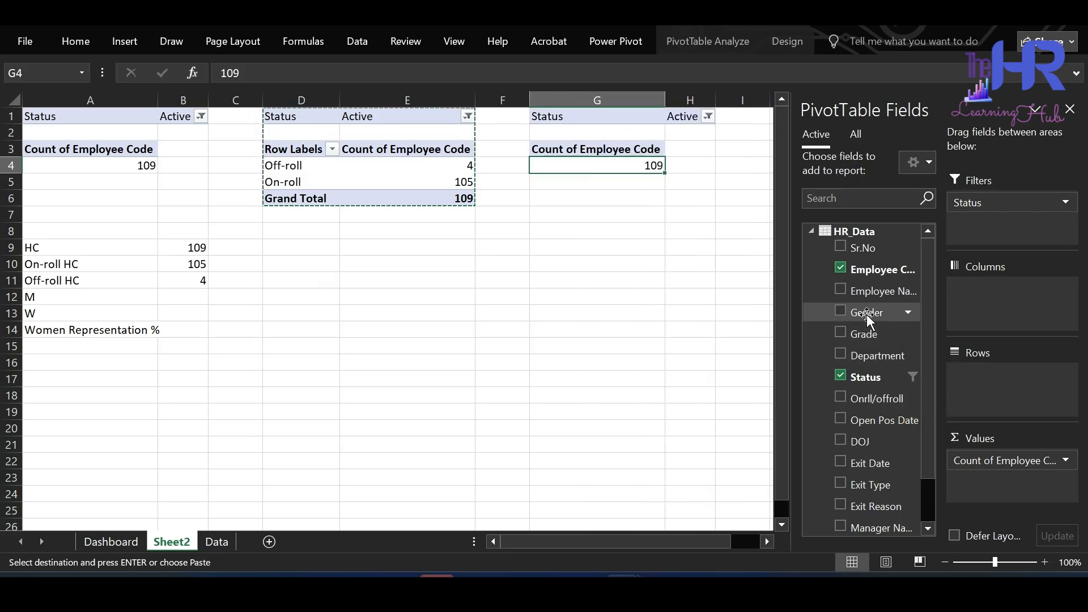
drag(984, 386, 988, 386)
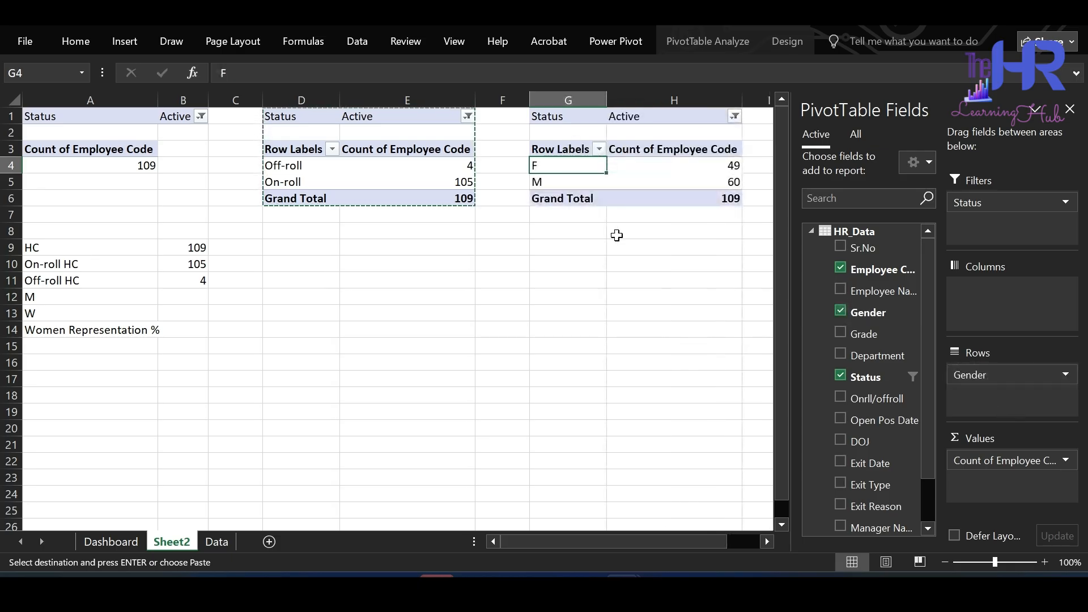
- Link B12 to the M count in H5 and B13 to the F count in H4 of the gender pivot table
click(192, 305)
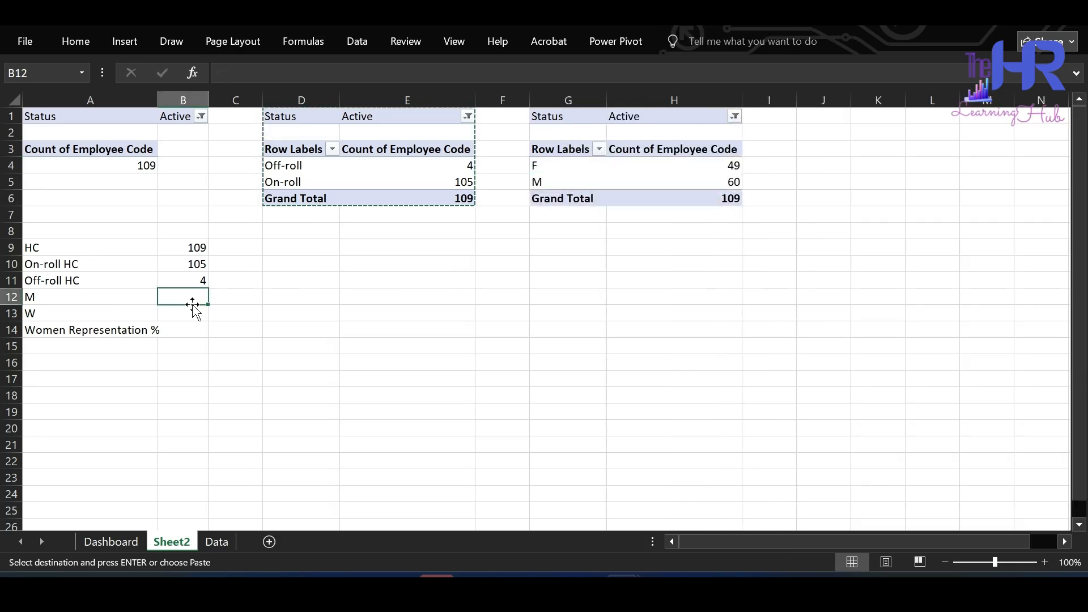
text(=)
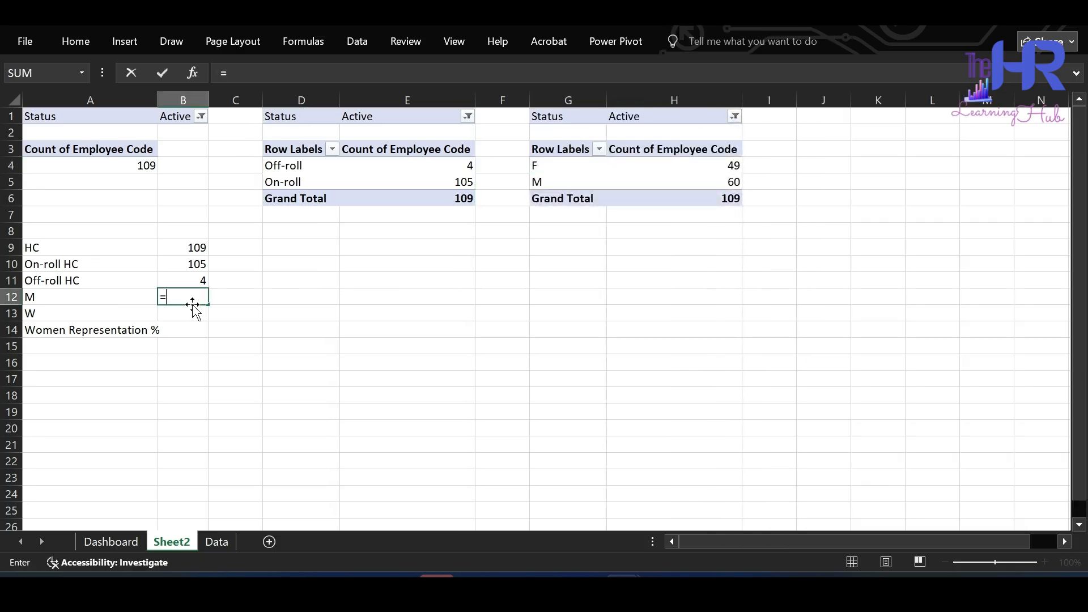
click(713, 182)
key(Return)
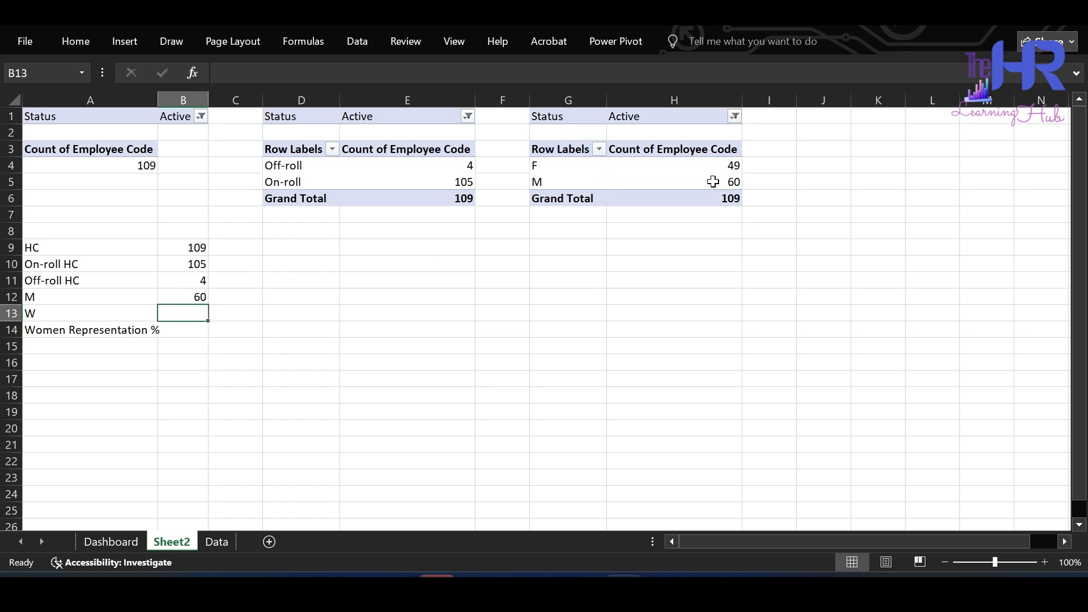
text(=)
click(717, 166)
key(Return)
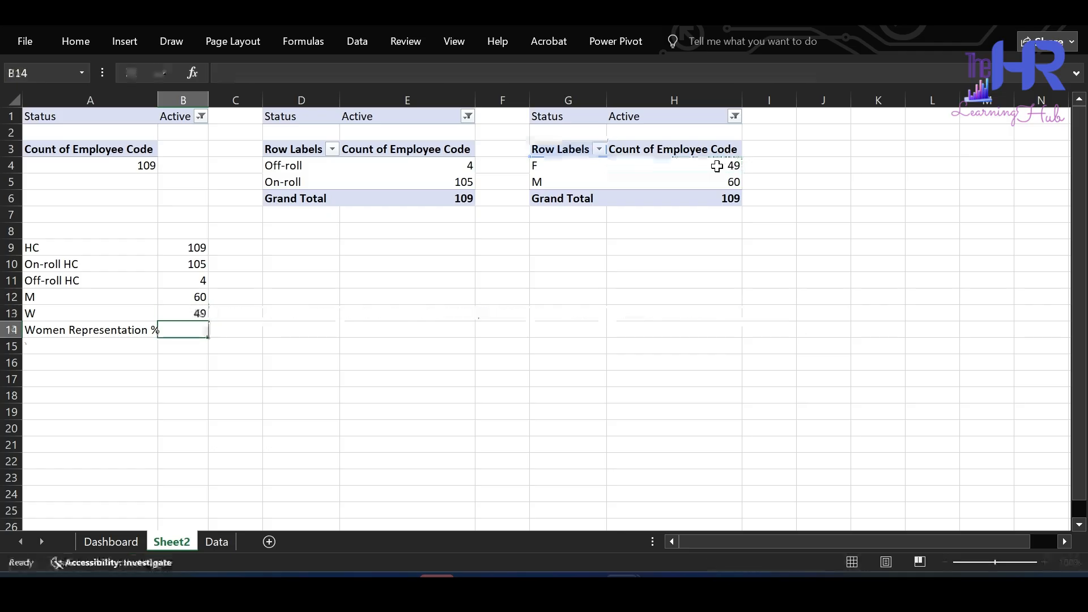
- Calculate the women representation in B14 with =B13/B9 and format it as a percentage
text(=)
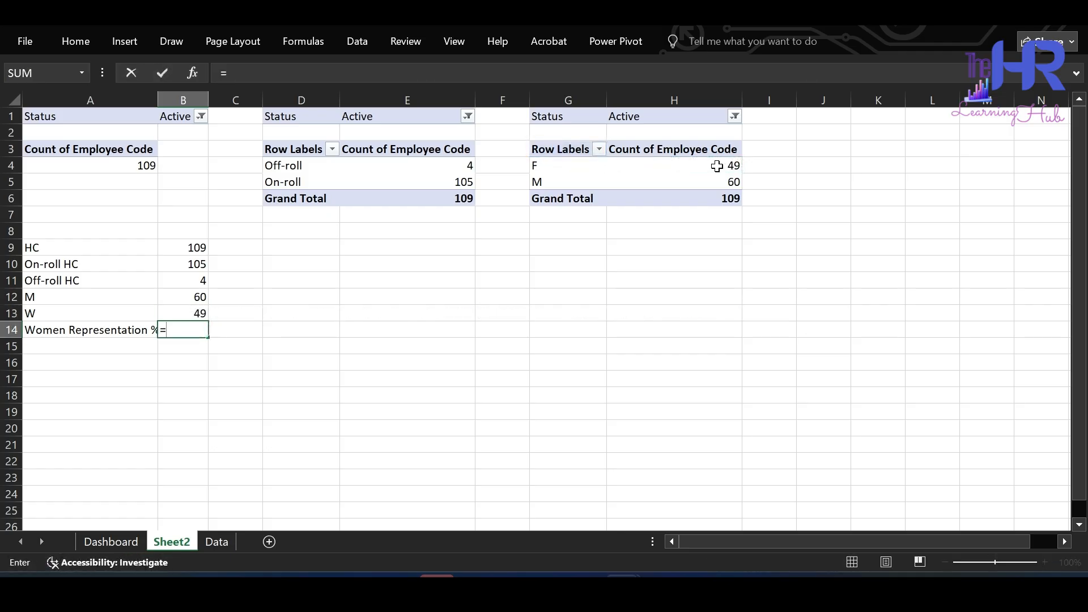
key(Up)
text(/)
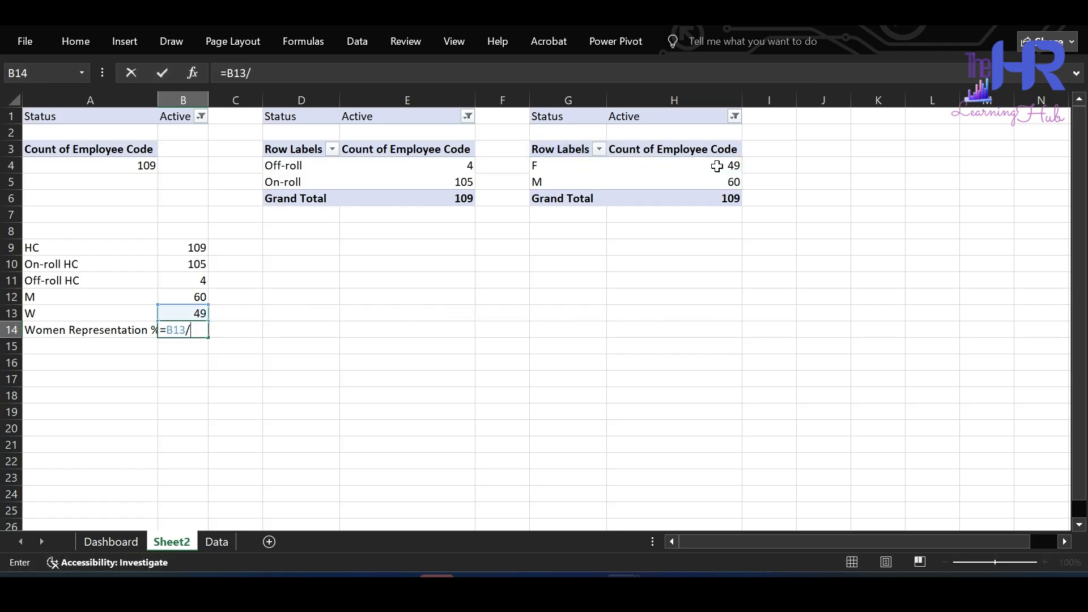
click(188, 246)
key(Return)
key(Up)
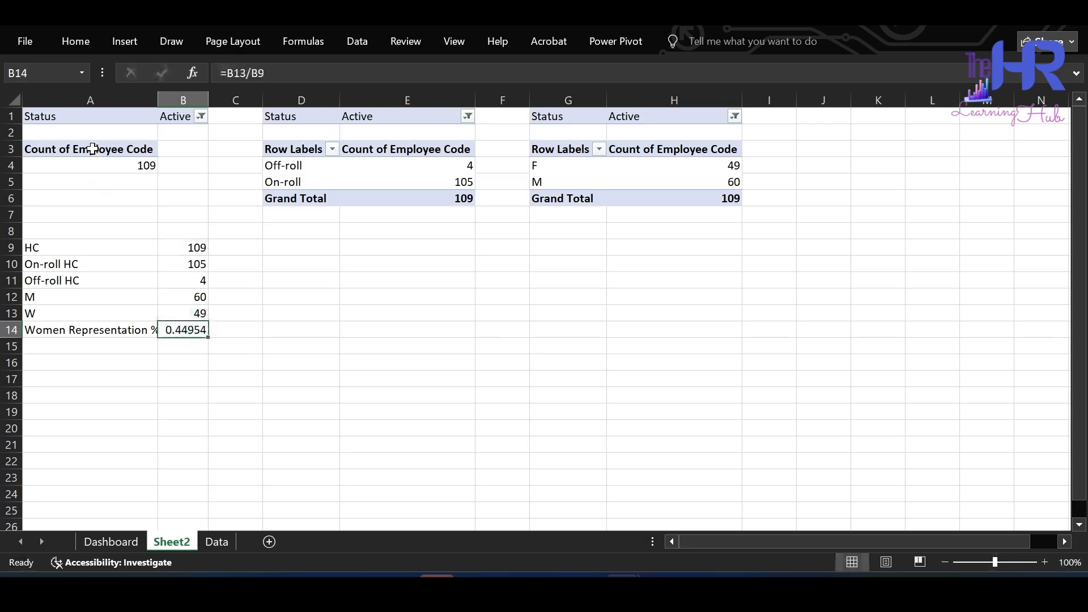
click(77, 42)
click(474, 100)
click(96, 341)
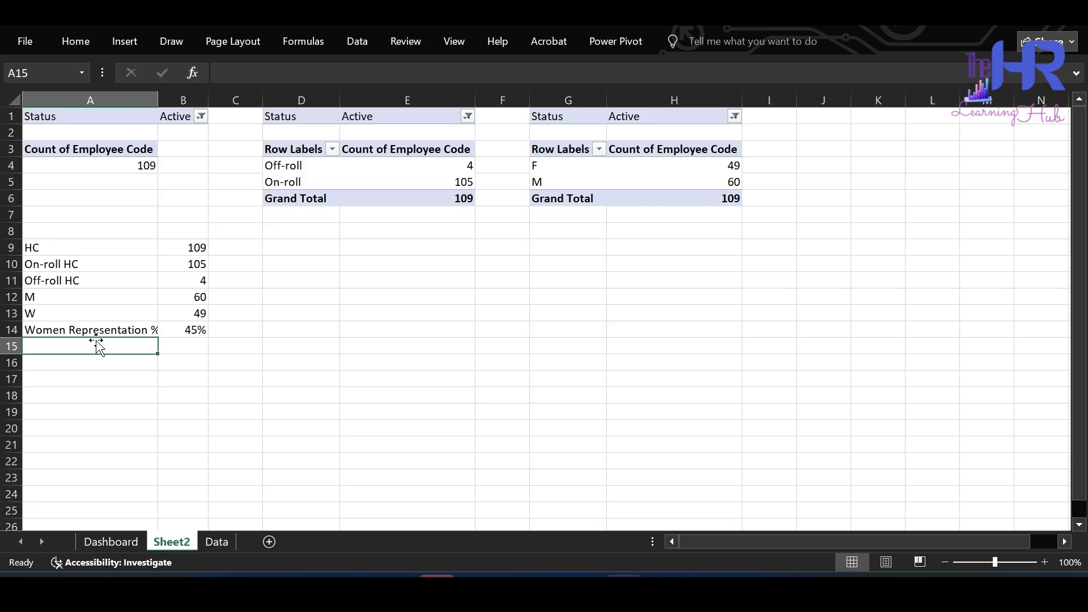
- Copy the gender pivot table G1:H6 to J1
drag(549, 115, 670, 197)
key(ctrl+c)
scroll(651, 170, right, 2)
click(629, 116)
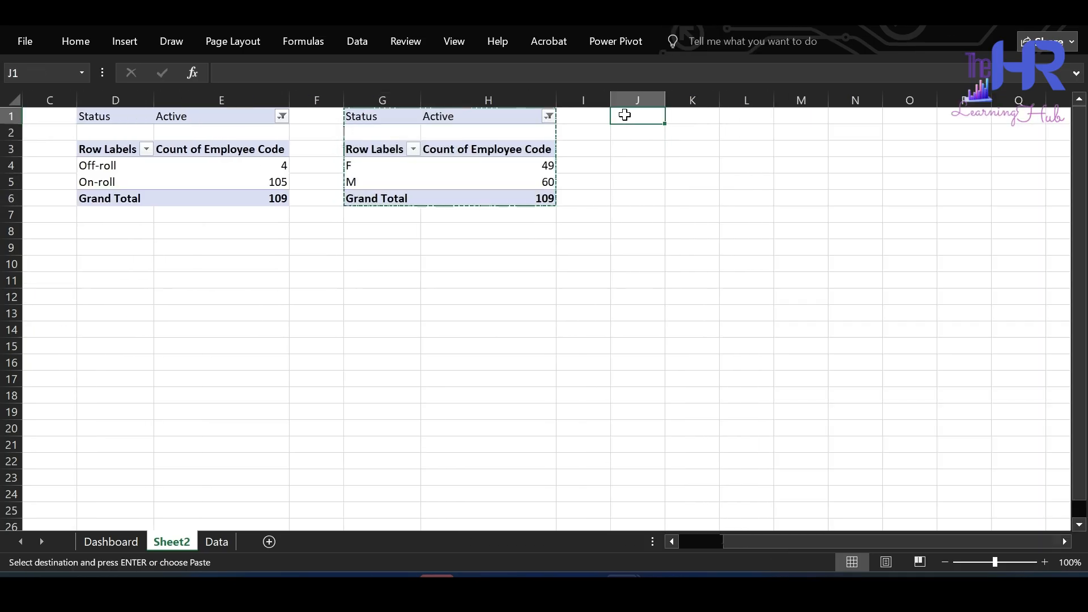
key(ctrl+v)
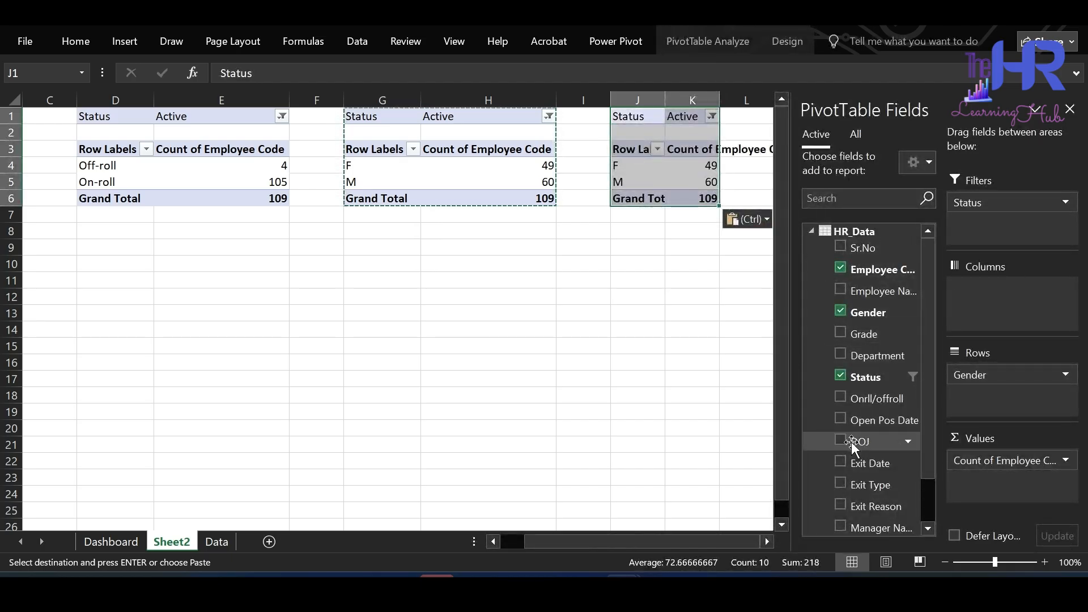
- Add DOJ to the rows of the J1 pivot table and move DOJ (Year) to its report filters
drag(854, 445, 976, 402)
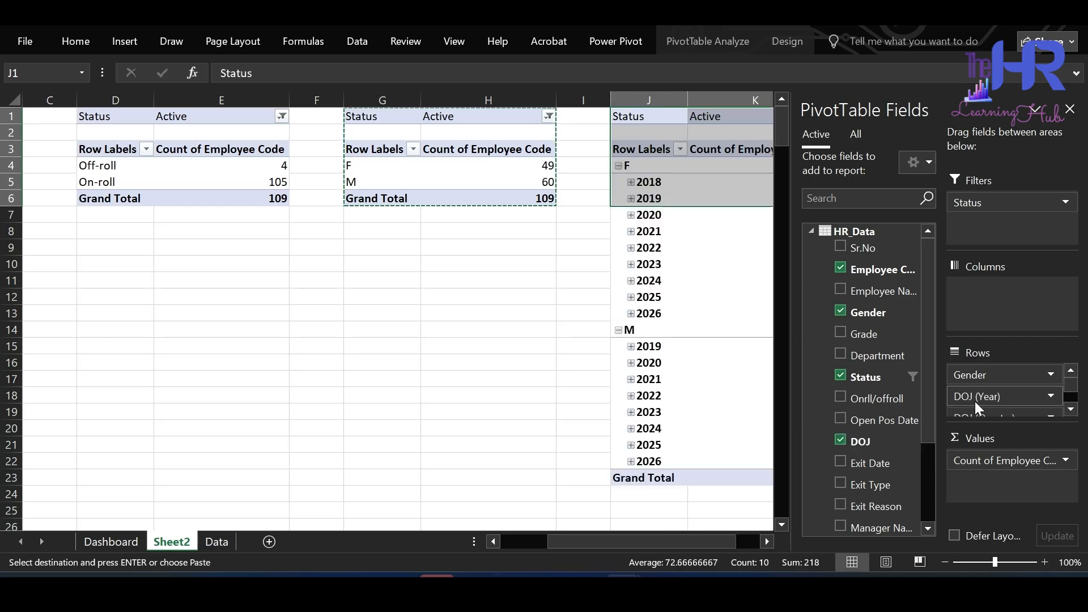
click(1071, 411)
click(1072, 411)
click(1071, 371)
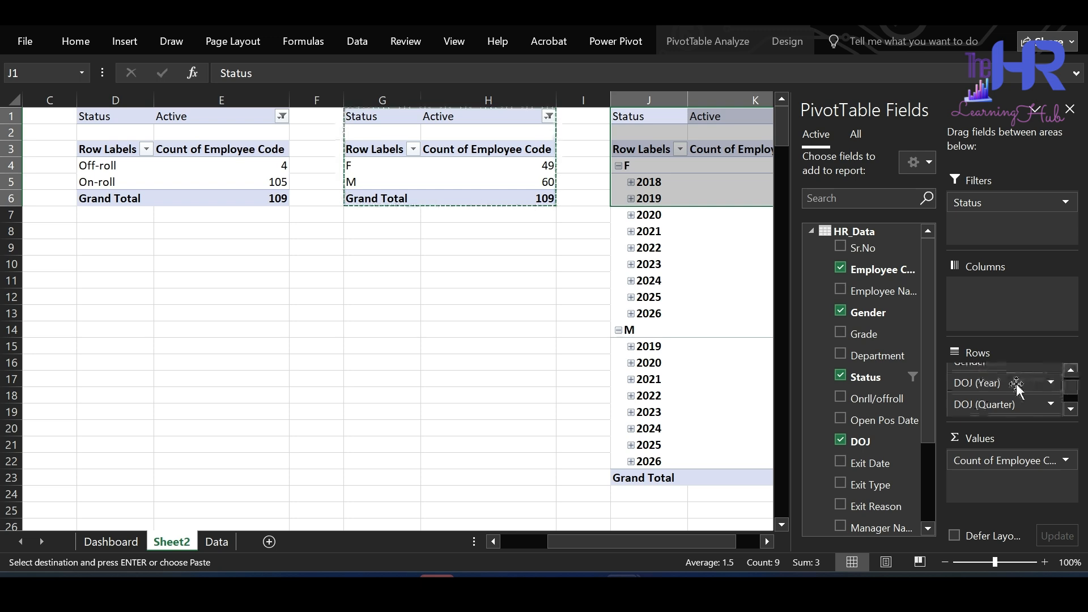
drag(1015, 385, 998, 232)
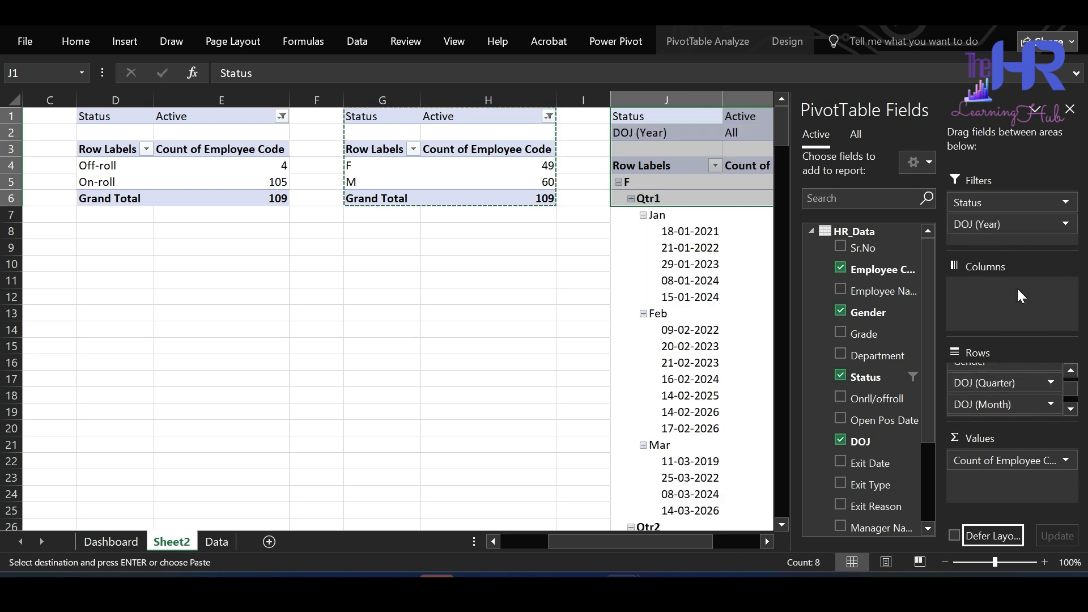
- Remove DOJ (Quarter), DOJ (Month) and DOJ from the J1 pivot table's rows and replace Gender with Onrll/offroll
click(1071, 371)
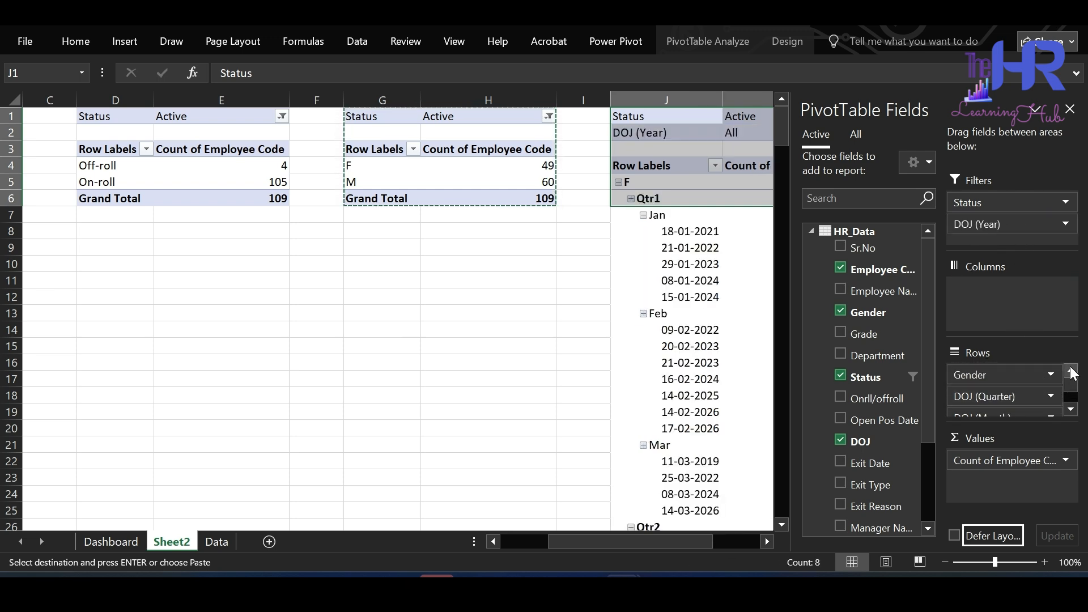
drag(1019, 397, 828, 399)
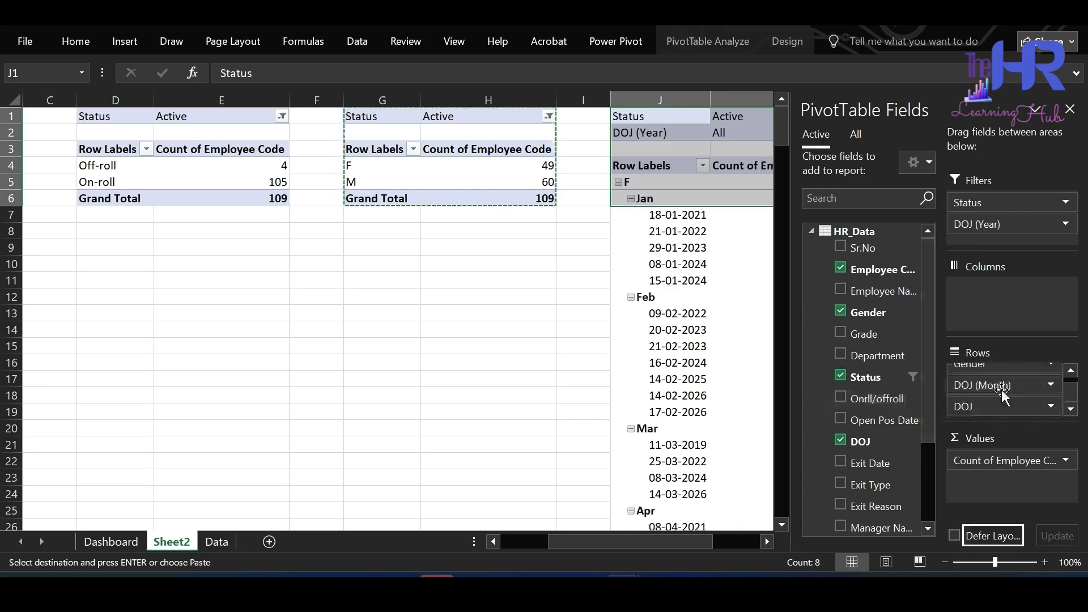
drag(1004, 388, 908, 397)
drag(984, 396, 905, 391)
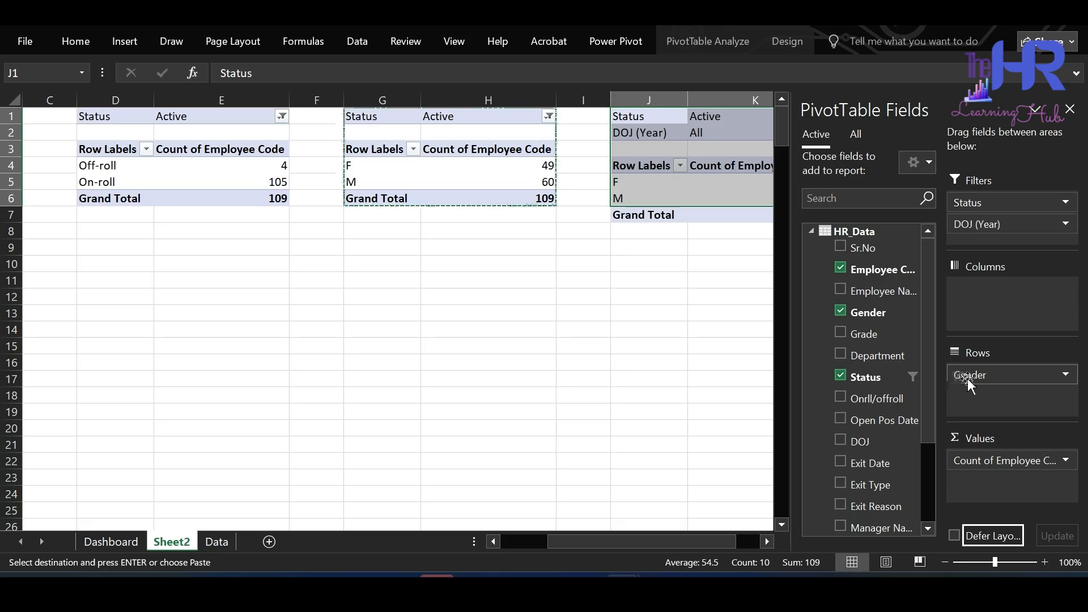
drag(977, 376, 883, 343)
drag(879, 399, 1001, 382)
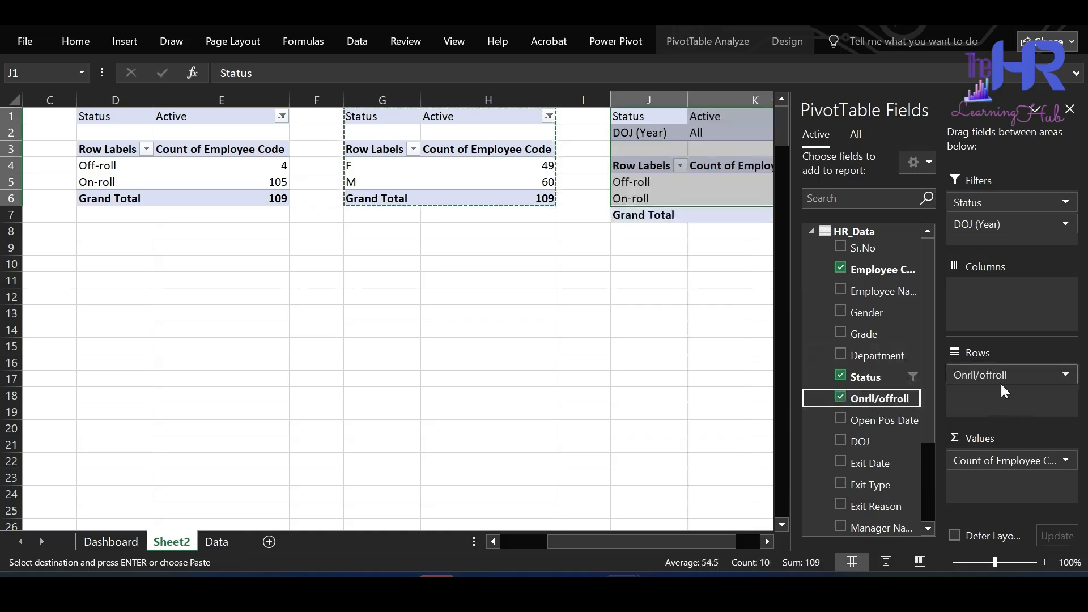
- Filter the J1 pivot table's DOJ (Year) to 2026
click(700, 229)
click(687, 135)
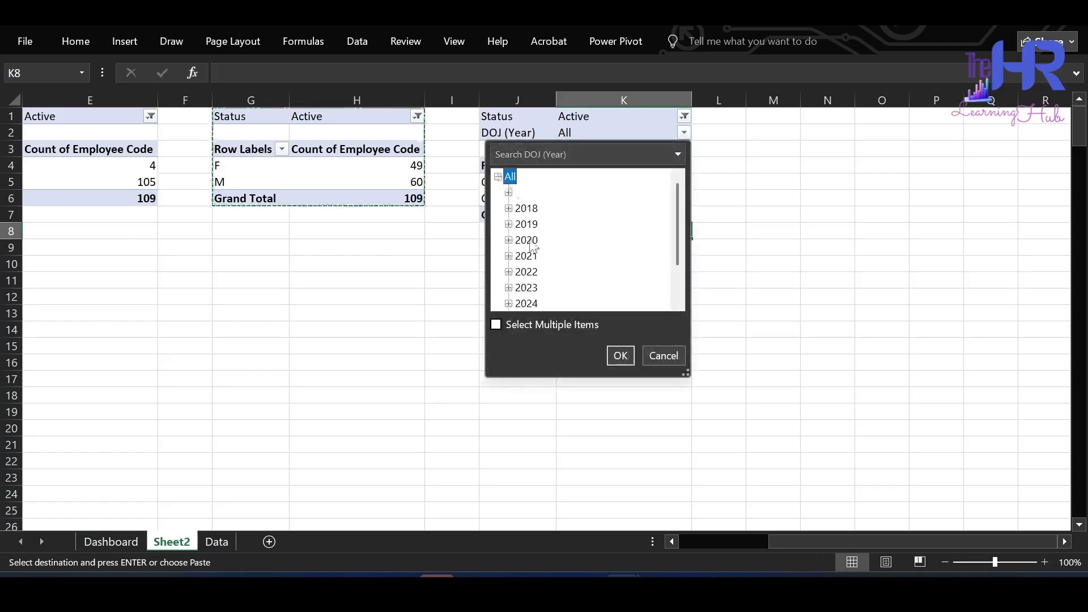
scroll(531, 232, down, 1)
click(527, 288)
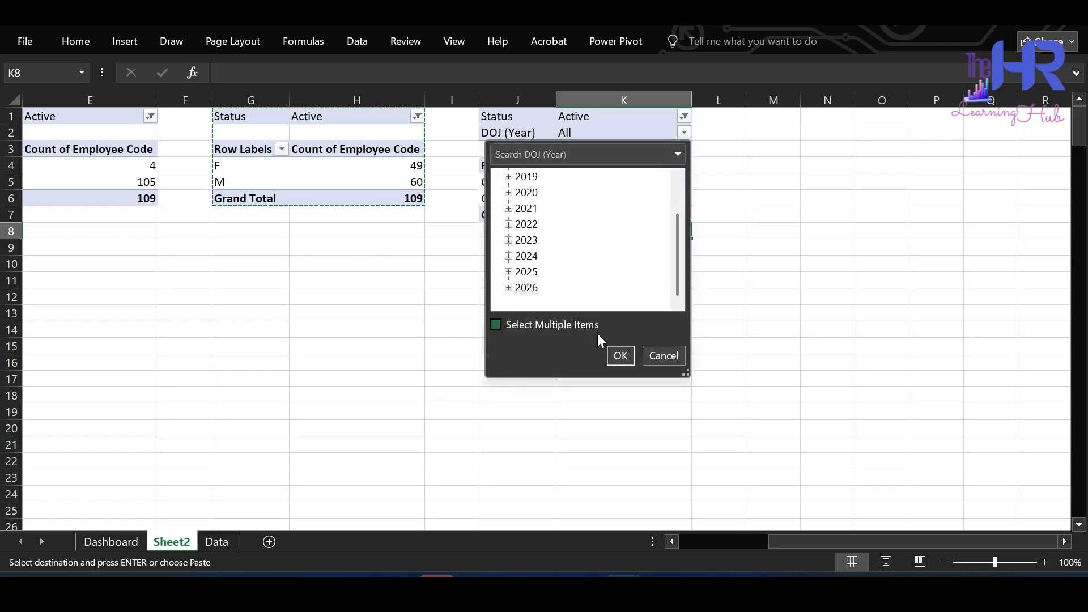
click(620, 355)
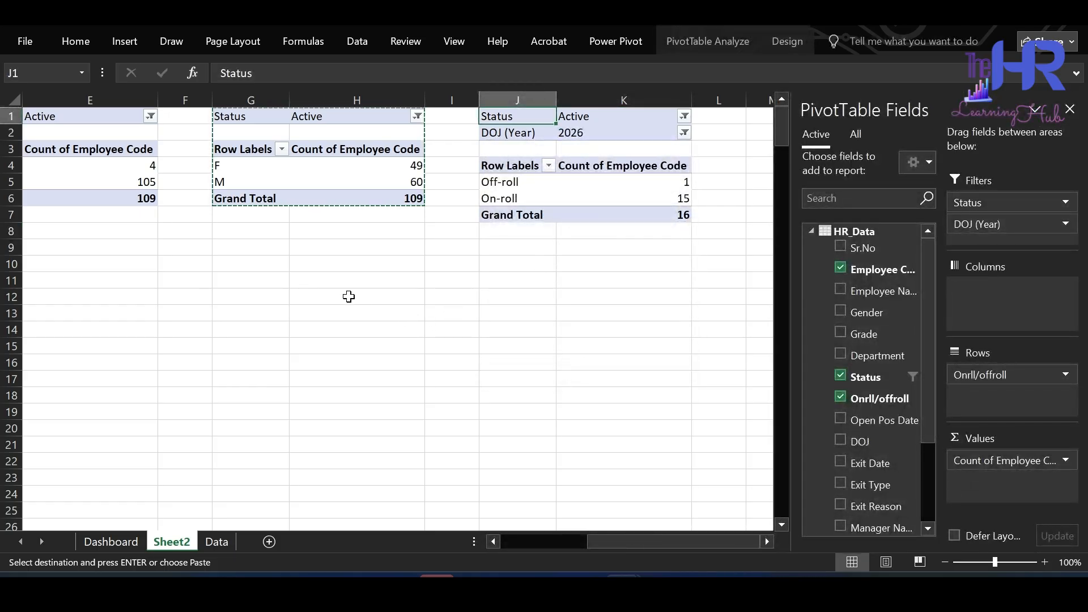
- Enter the labels New Hires, New Hires On-roll and New Hires Off-roll in cells A15 to A17
scroll(347, 296, left, 3)
click(97, 346)
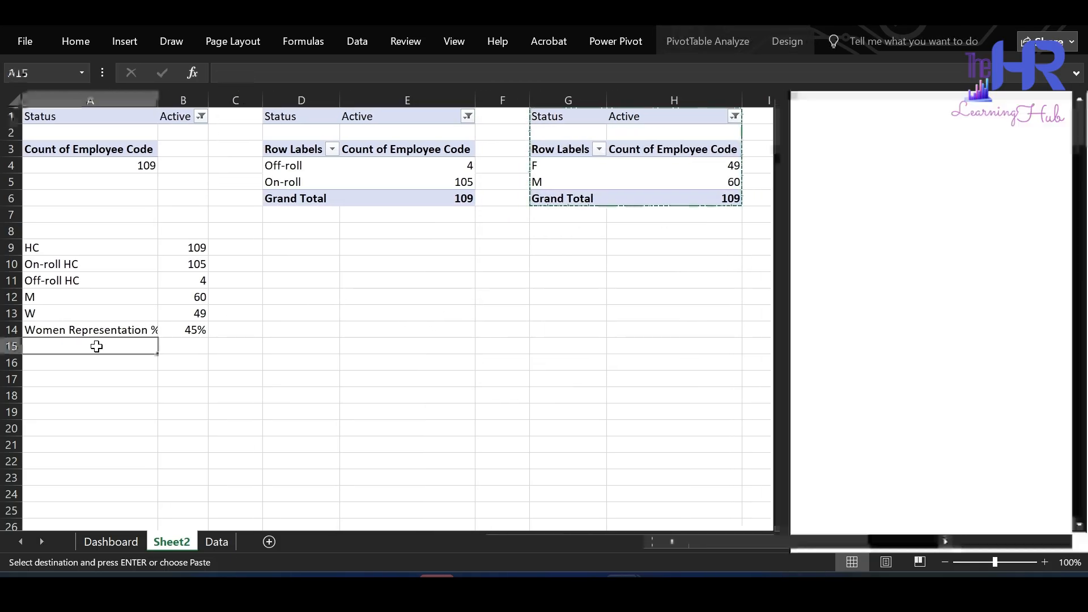
text(New Hires)
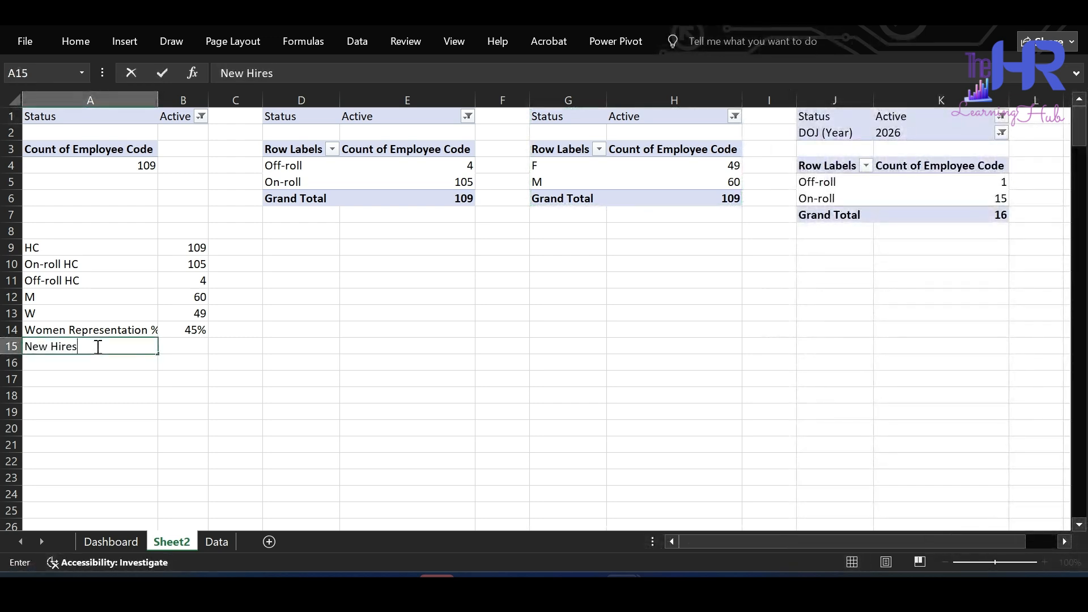
key(Return)
text(New Hires )
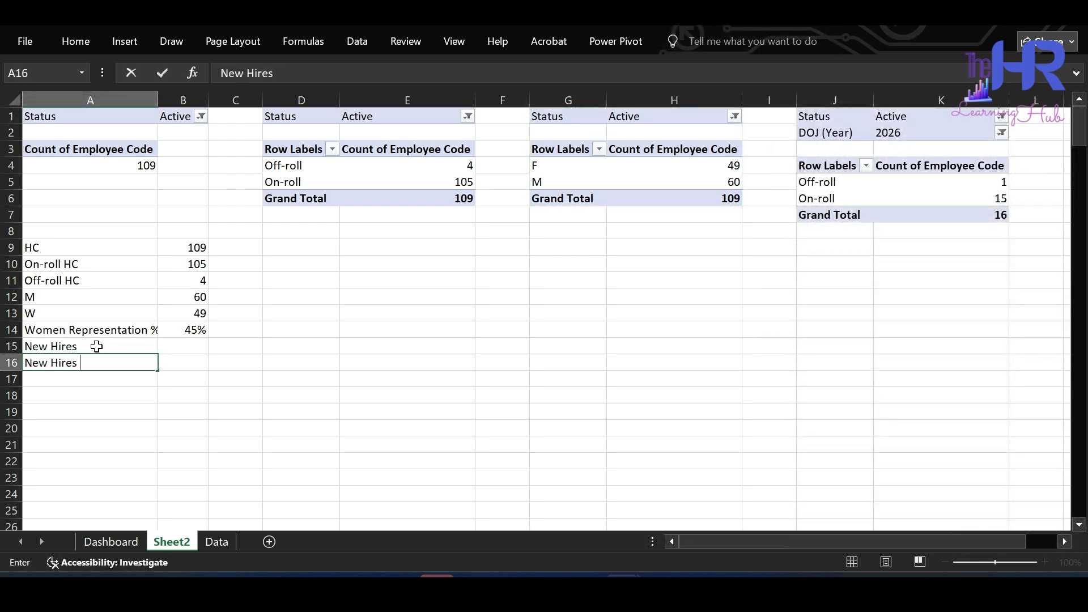
text(On-roll)
key(Return)
text(New Hires Off-roll)
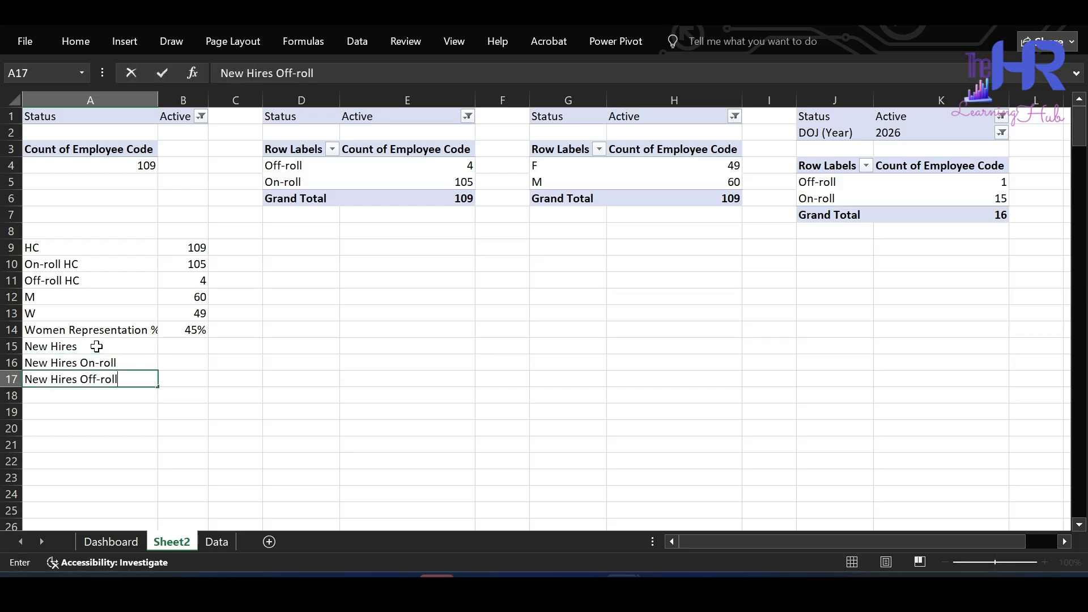
key(Return)
- Link B16 and B17 to the On-roll and Off-roll counts in the J1 pivot table
click(96, 346)
click(183, 363)
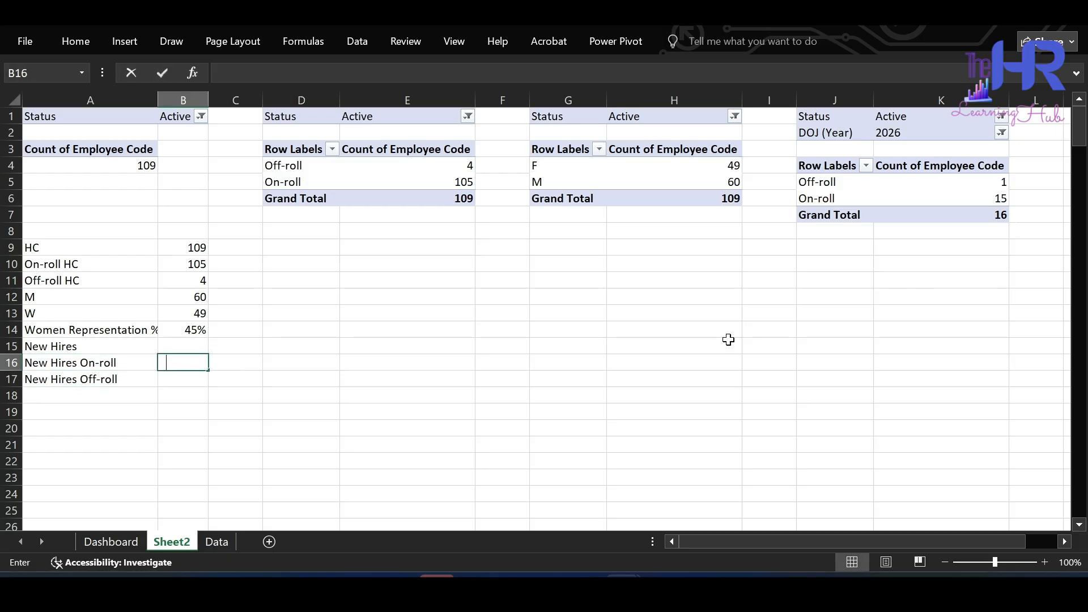
text(=)
click(987, 197)
key(Return)
text(=)
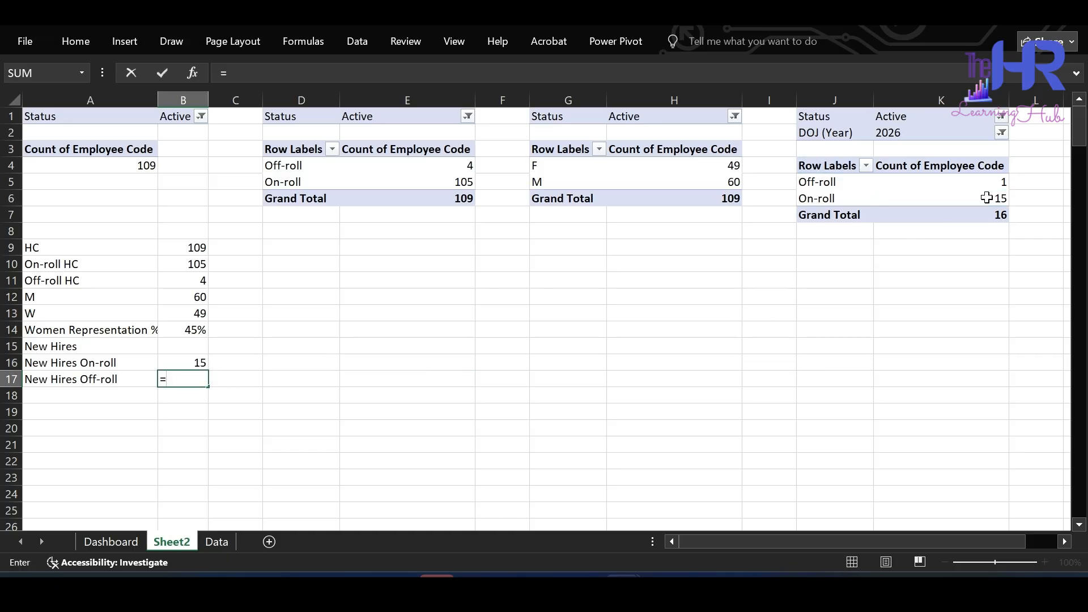
click(989, 186)
key(Return)
- Calculate New Hires in B15 as the sum of B16 and B17
key(Up)
key(Up)
key(Up)
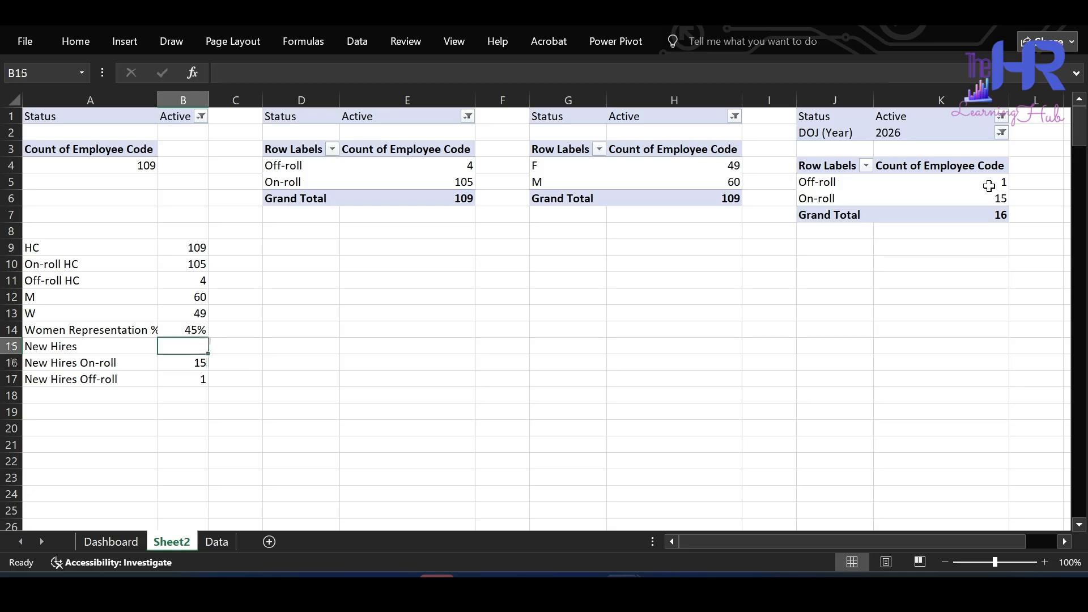
text(=)
key(Down)
text(+)
key(Down)
key(Down)
key(Return)
- Enter the labels Attrition %, Voluntary Exits and Involuntary Exits in cells A18 to A20
key(Left)
key(Down)
key(Down)
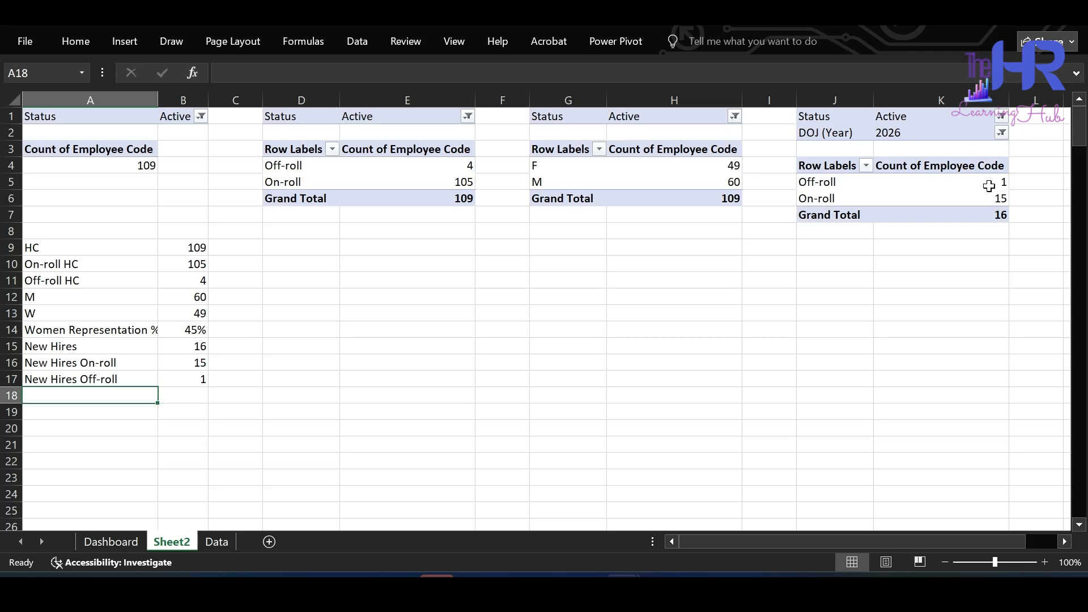
text(Attrition %)
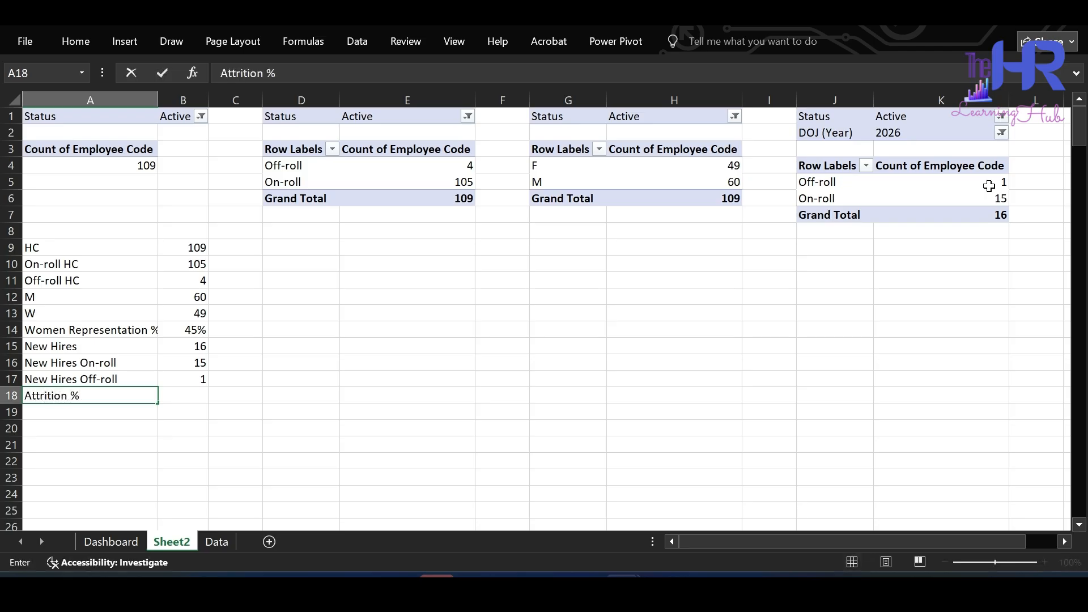
key(Return)
text(Voluntary Exits)
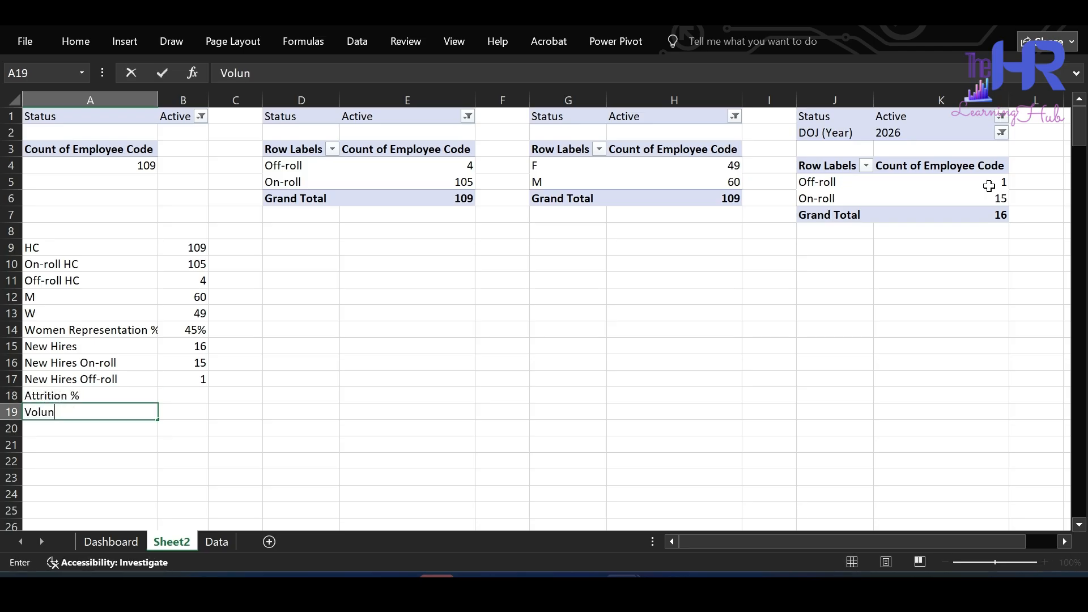
key(Return)
text(Involuntary Exi)
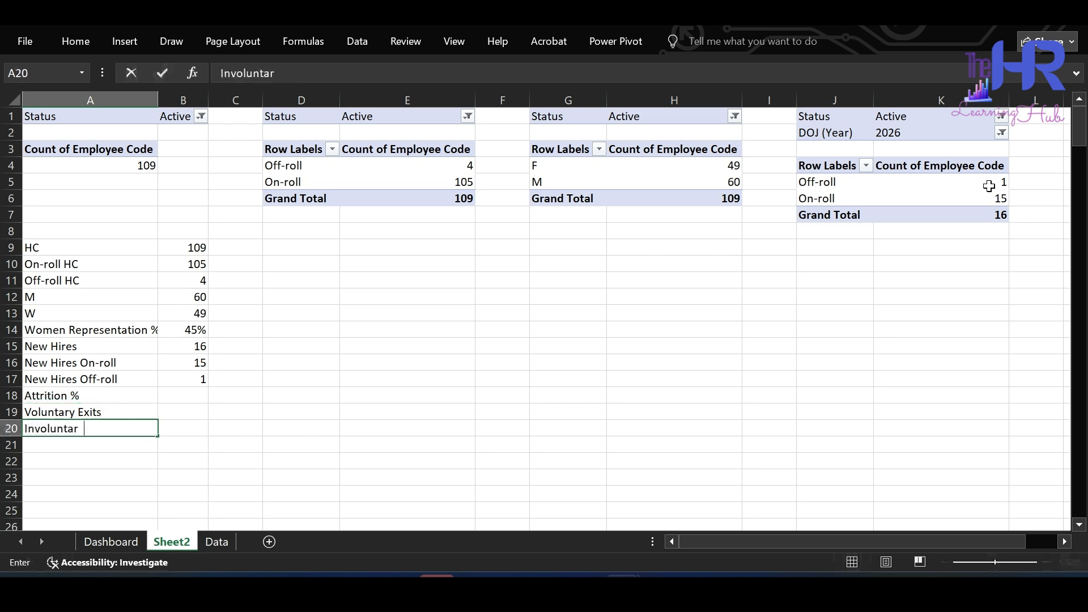
key(Return)
- Copy the headcount pivot table A1:B4 to M1
key(Up)
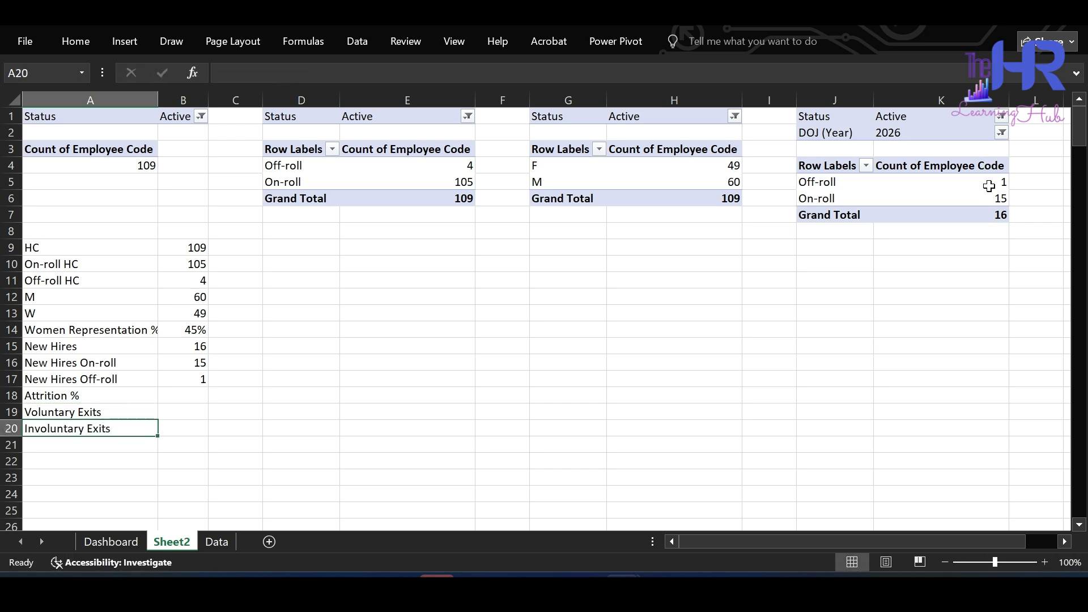
key(Up)
key(Up)
key(Down)
key(Right)
scroll(489, 138, right, 3)
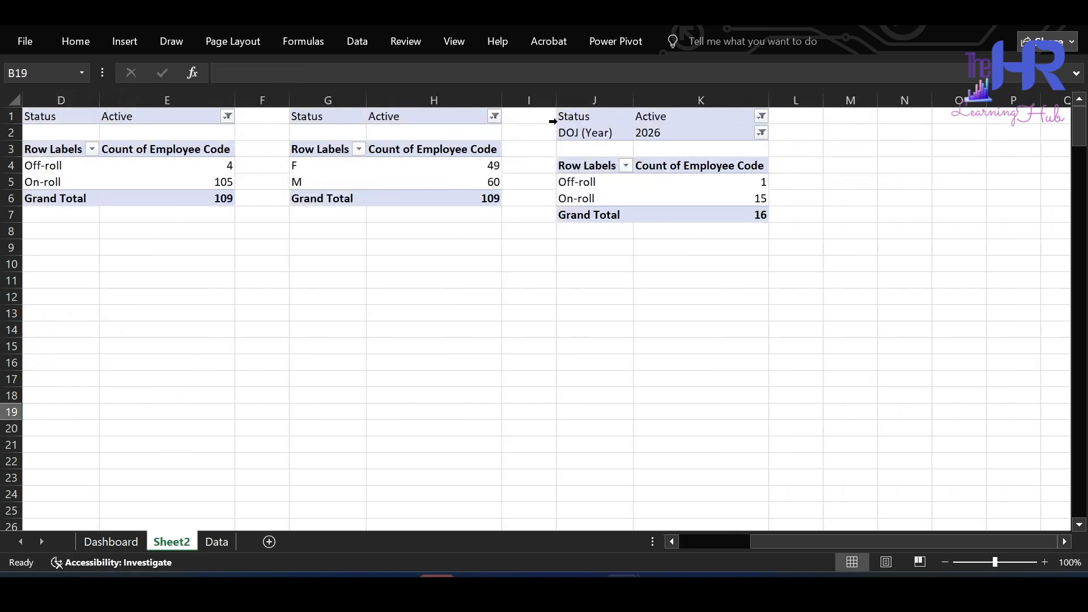
scroll(555, 123, left, 3)
drag(130, 115, 170, 165)
key(ctrl+c)
scroll(398, 209, right, 7)
click(508, 120)
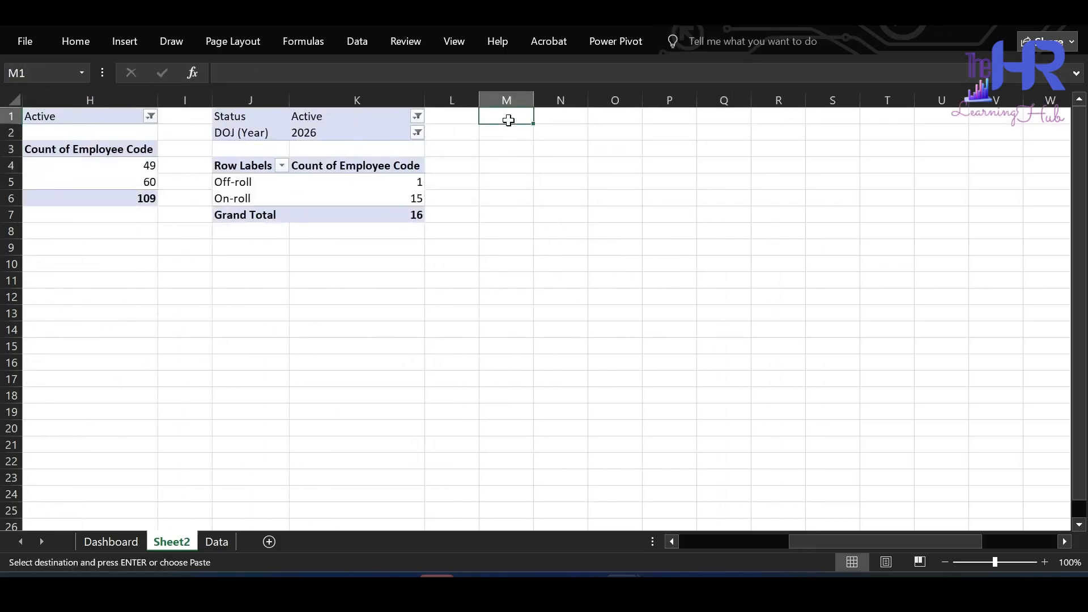
key(ctrl+v)
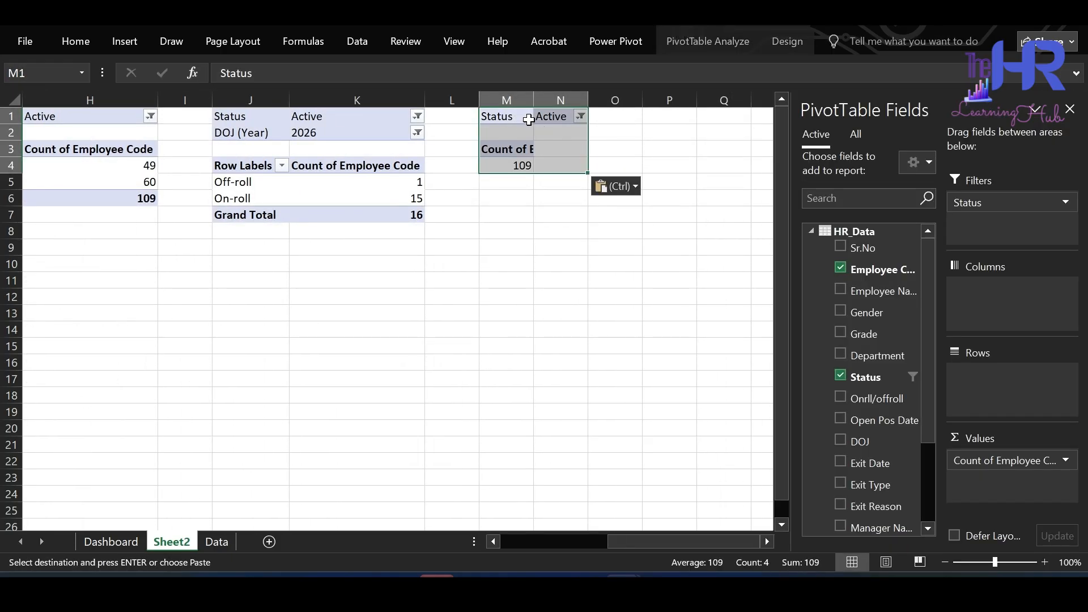
- Filter the M1 pivot table's Status to Inactive and add Exit Type to its rows
click(580, 116)
click(425, 194)
click(517, 339)
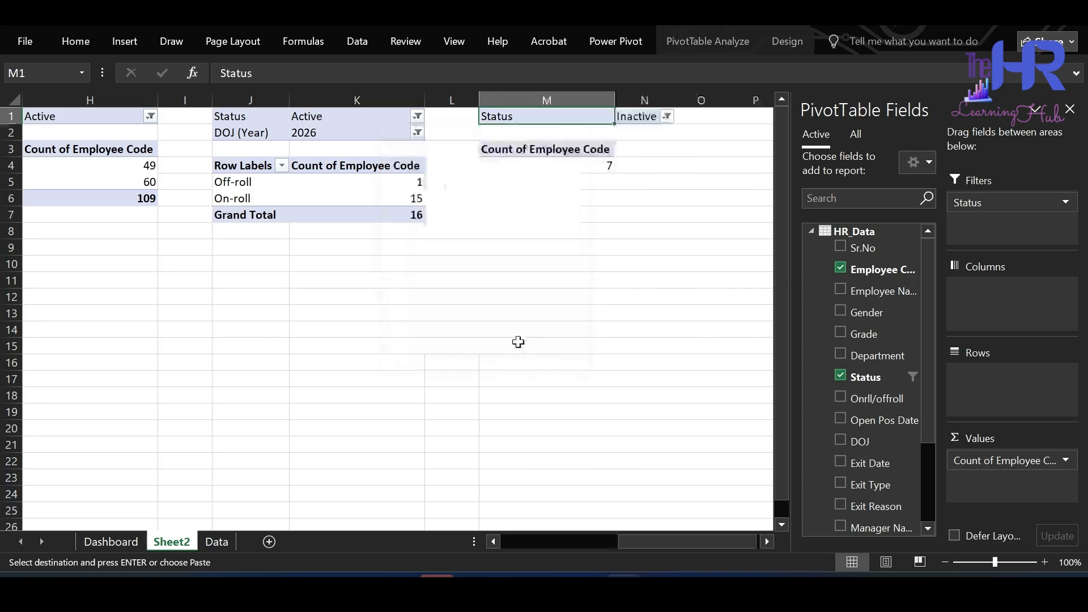
click(870, 485)
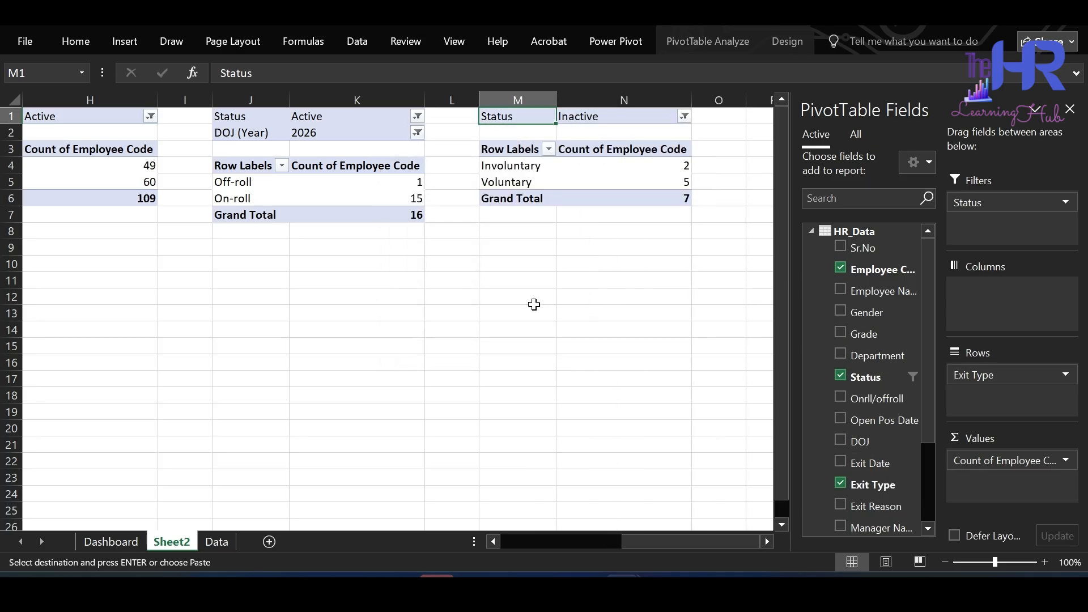
- Link B19 and B20 to the Voluntary and Involuntary counts in the M1 pivot table
scroll(548, 303, left, 5)
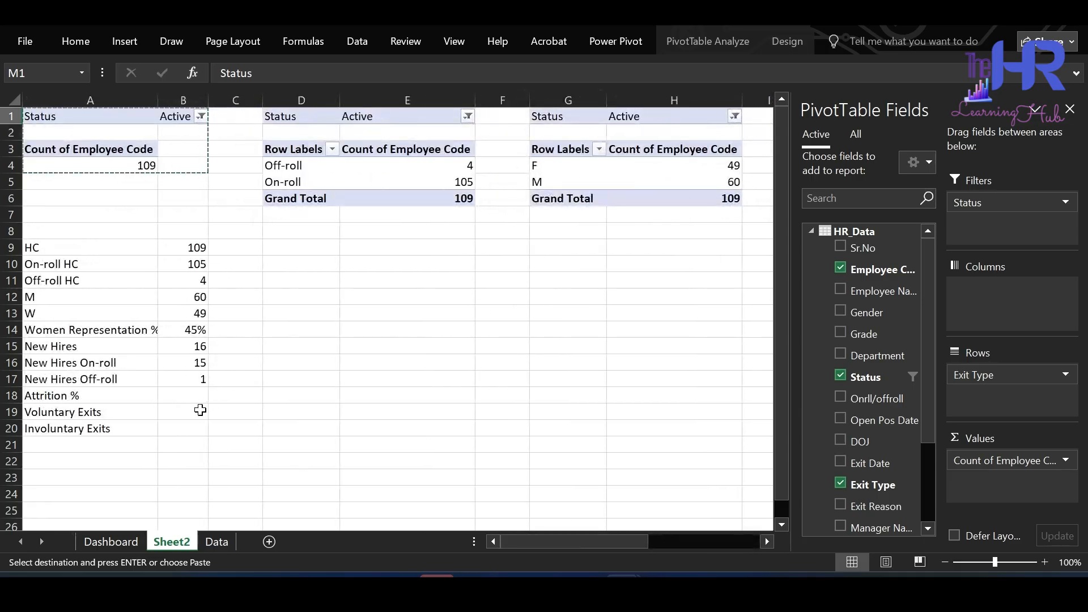
click(201, 411)
text(=)
scroll(687, 379, right, 5)
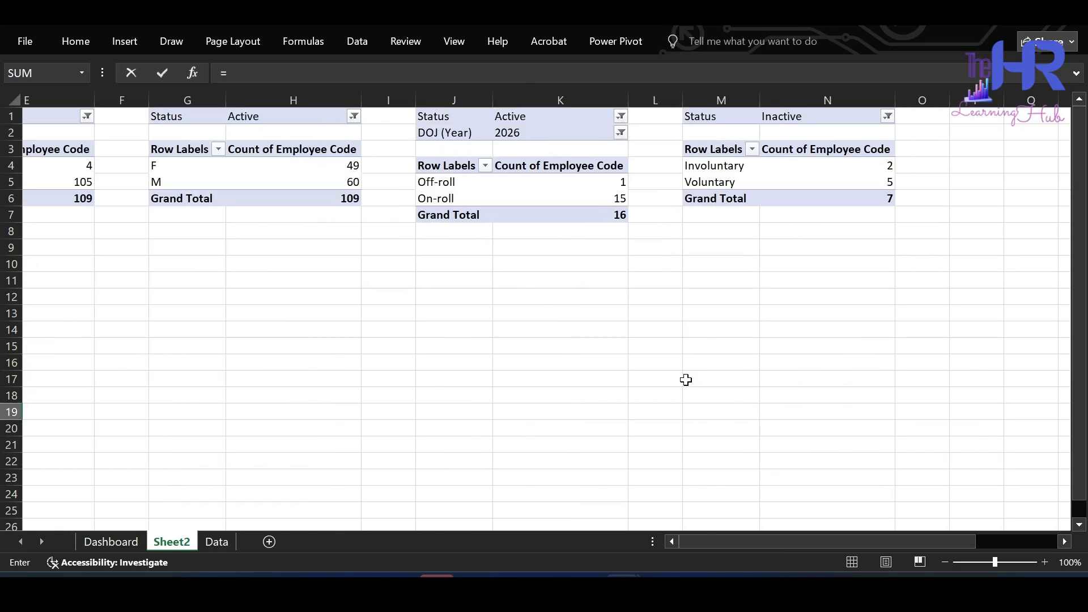
click(801, 185)
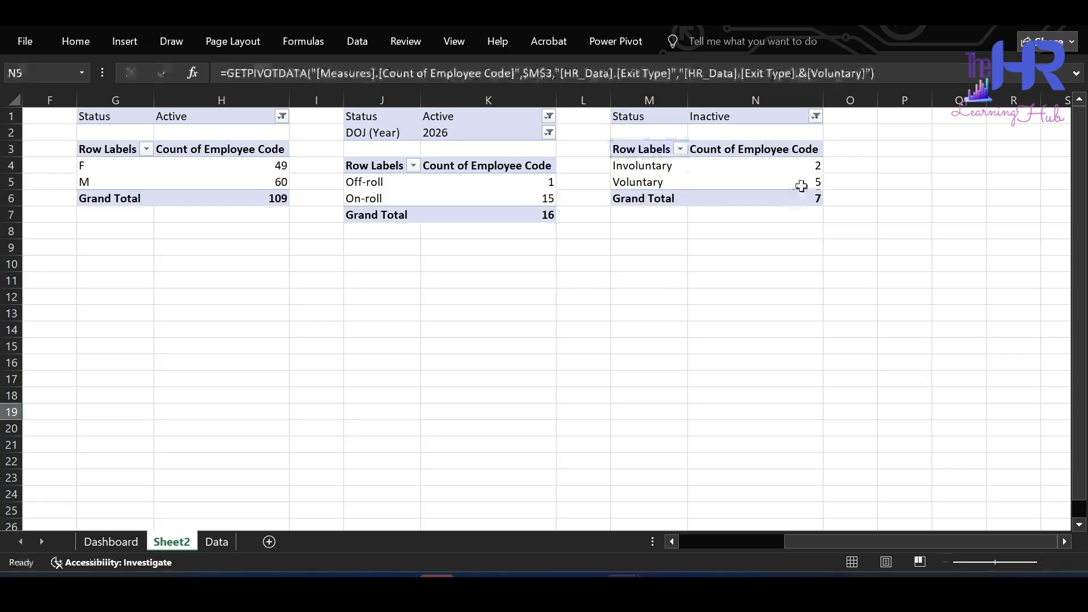
key(Return)
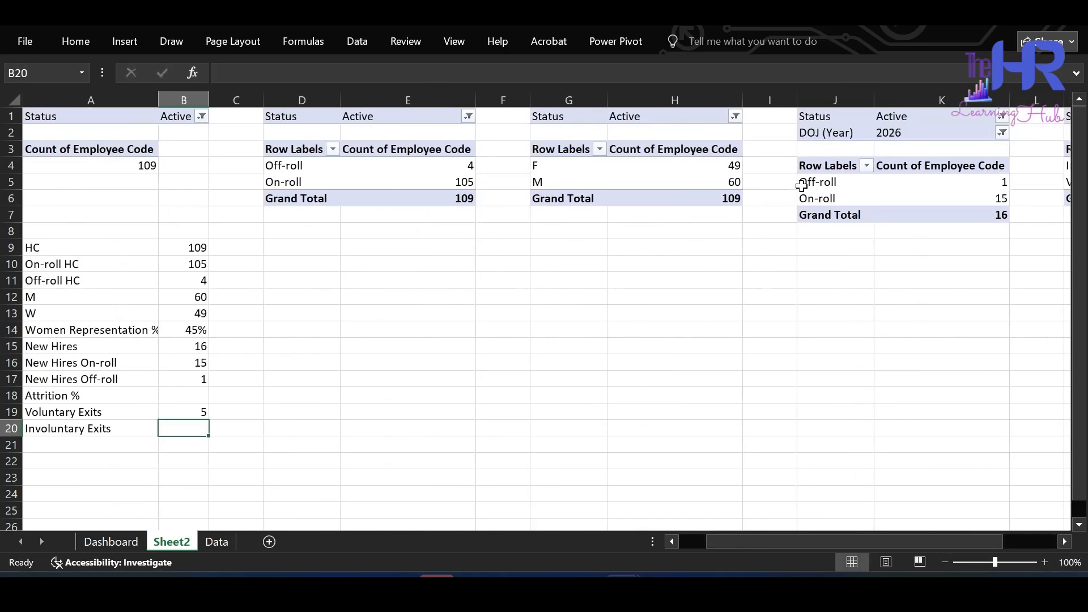
text(=)
scroll(720, 230, right, 4)
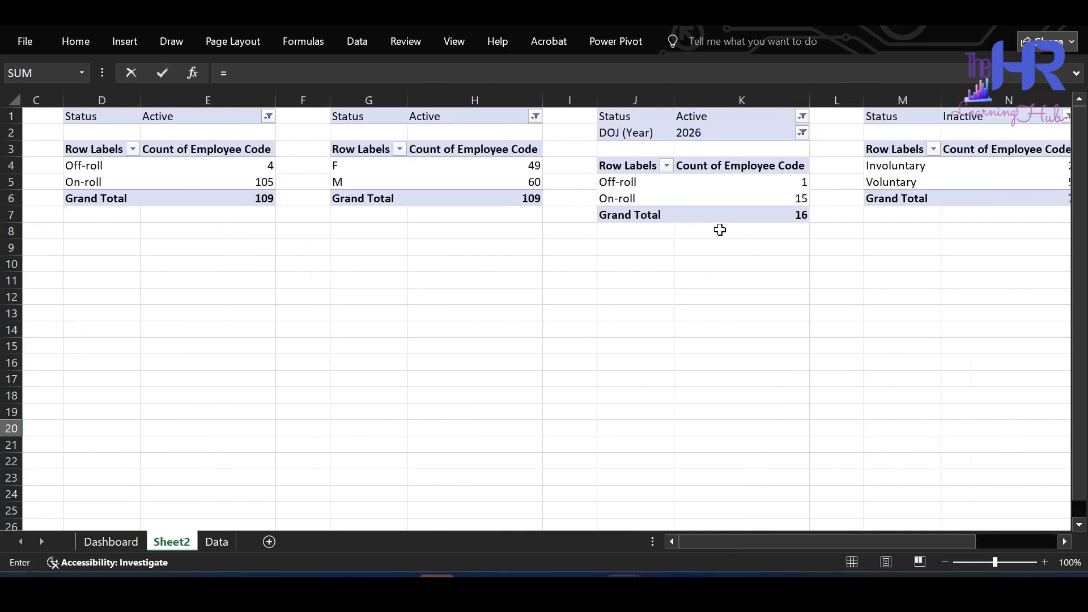
click(930, 170)
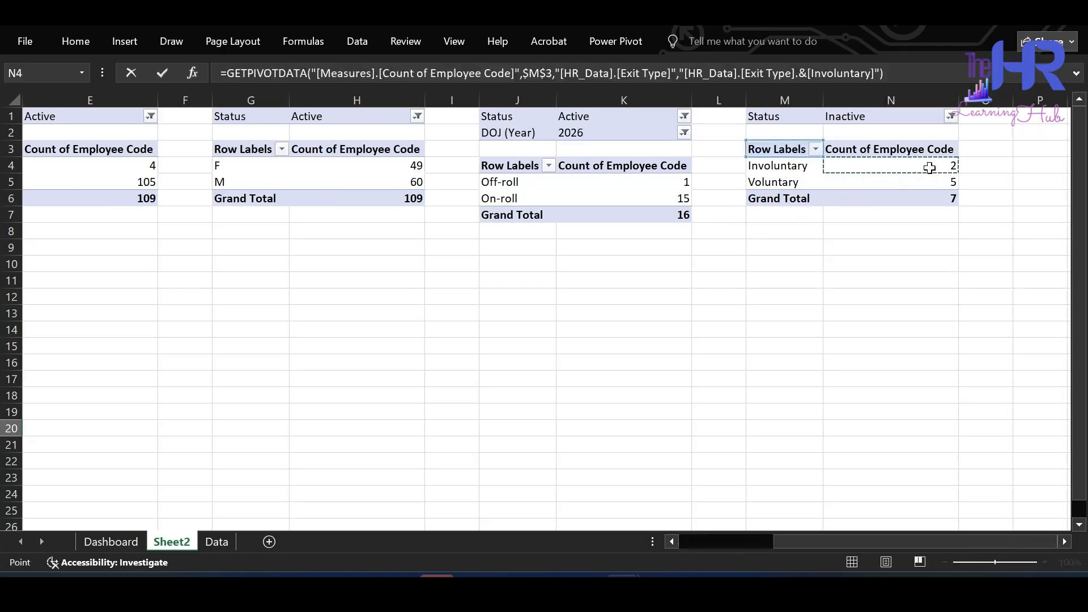
key(Return)
- Calculate Attrition % in B18 with =B19/B9 and format it as a percentage
key(Left)
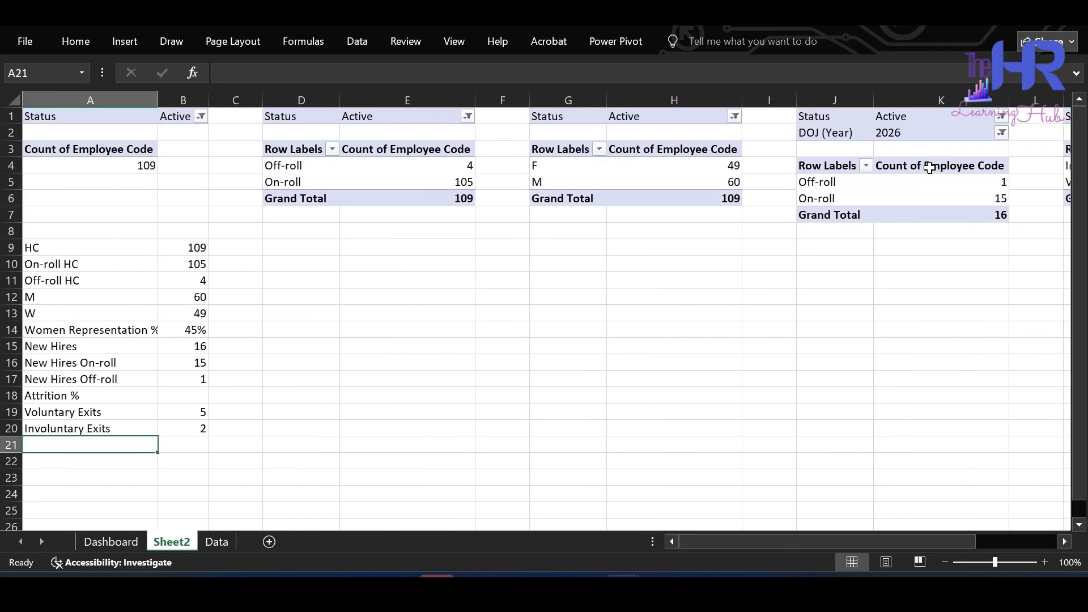
key(Up)
key(Up)
key(Up)
key(Right)
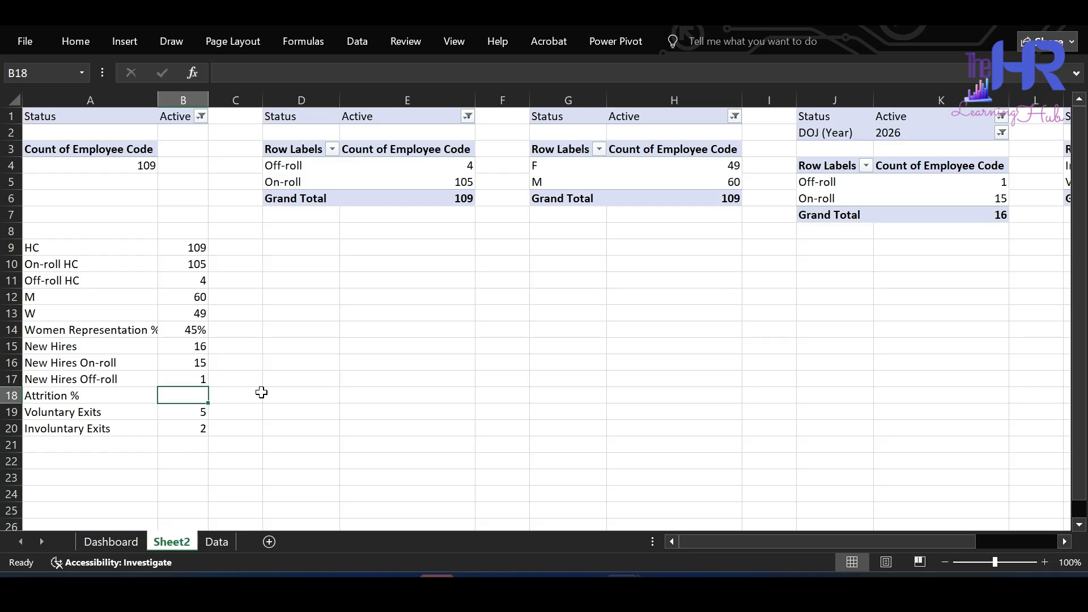
text(=)
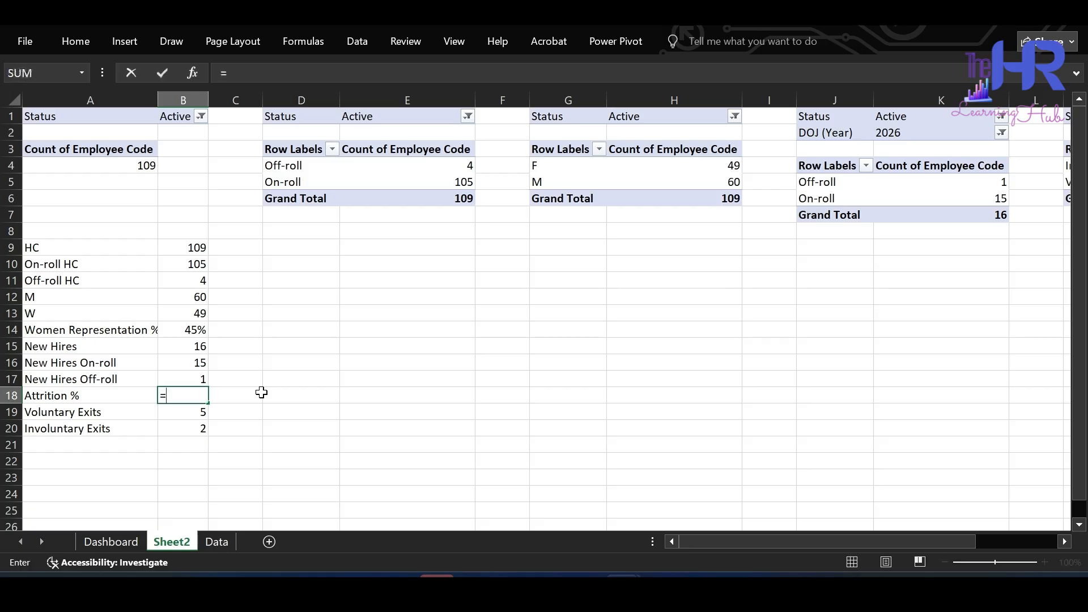
click(181, 412)
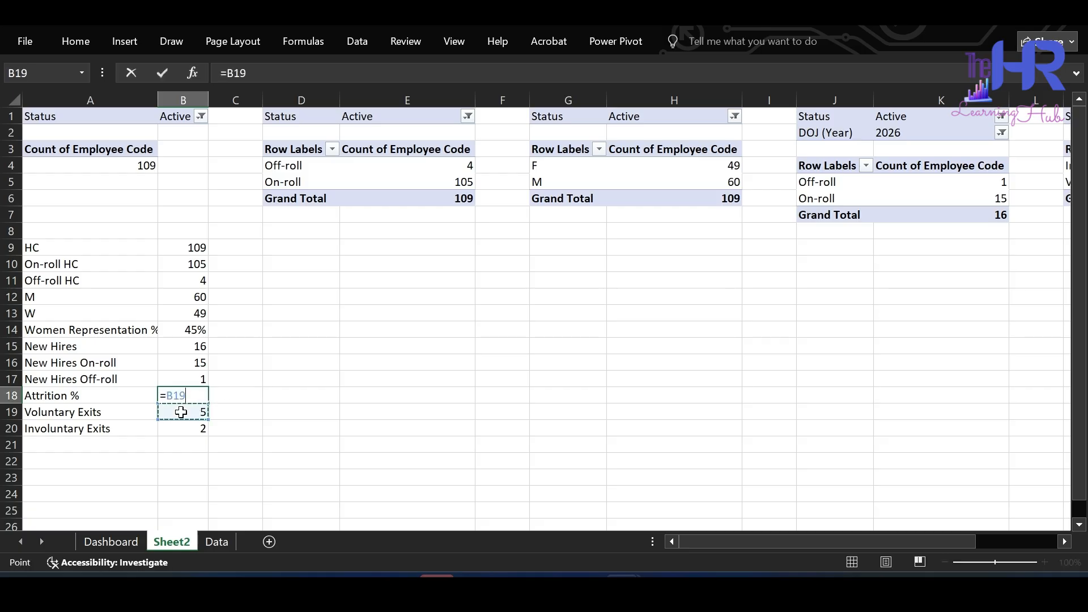
text(/)
click(196, 249)
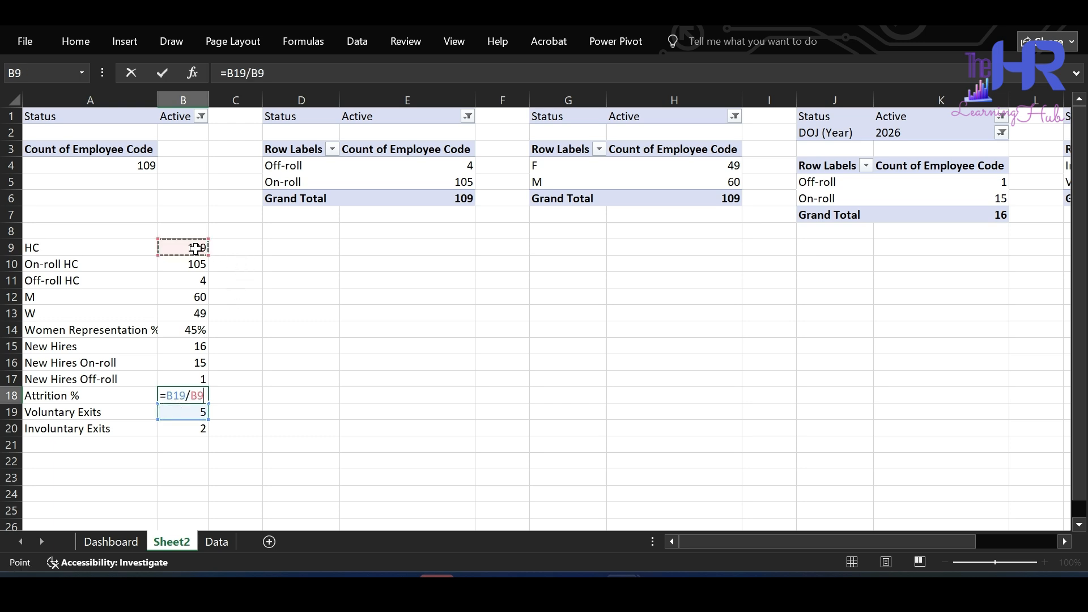
key(Return)
key(Up)
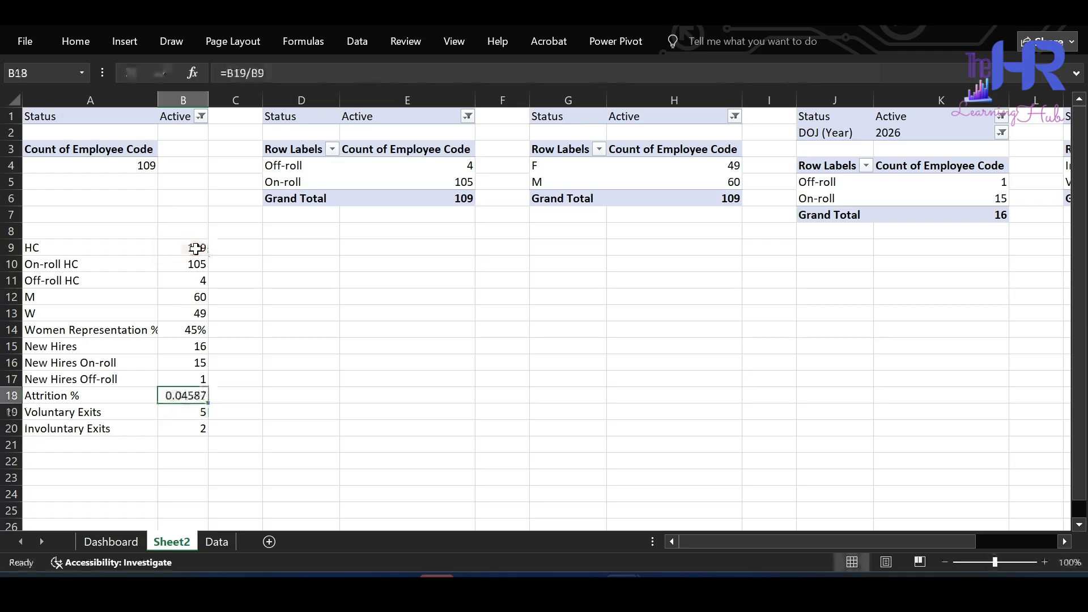
click(84, 45)
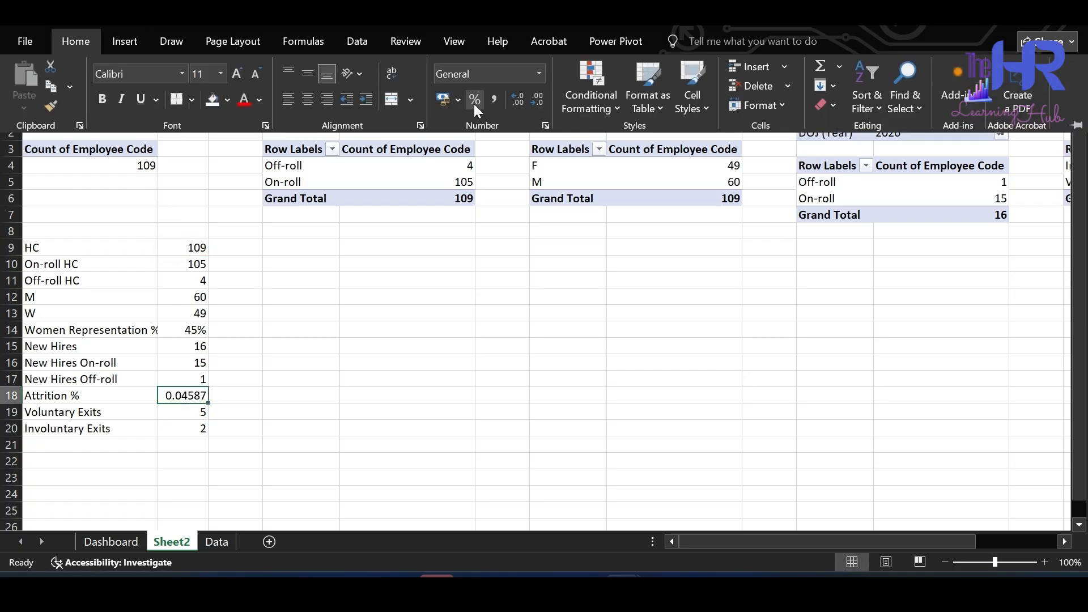
click(474, 100)
- Enter the labels Open Positions, On-roll Open and Off-roll Open in cells A21 to A23
click(76, 439)
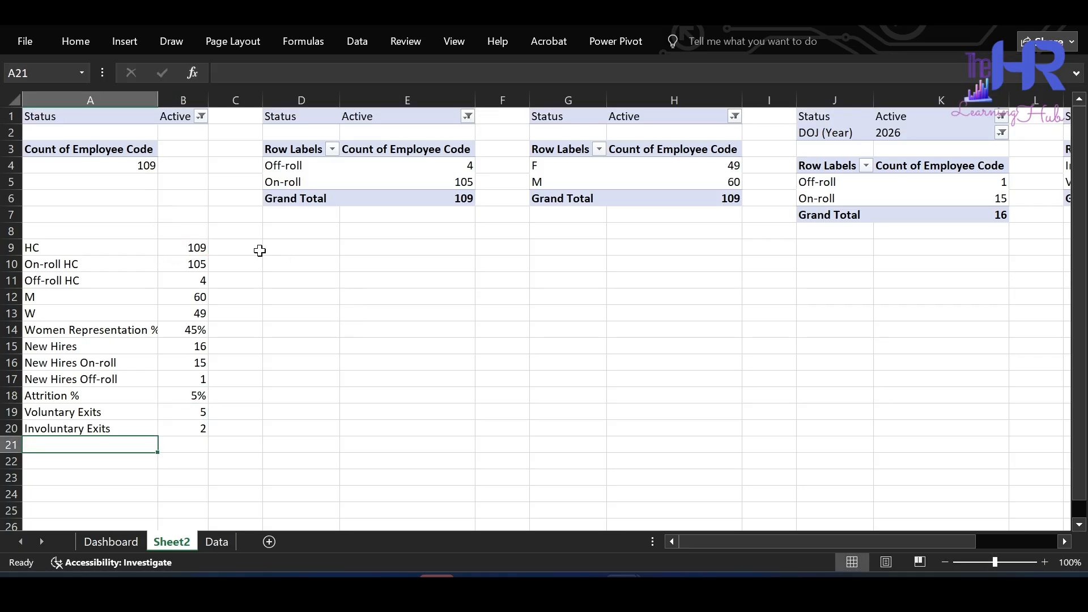
click(237, 250)
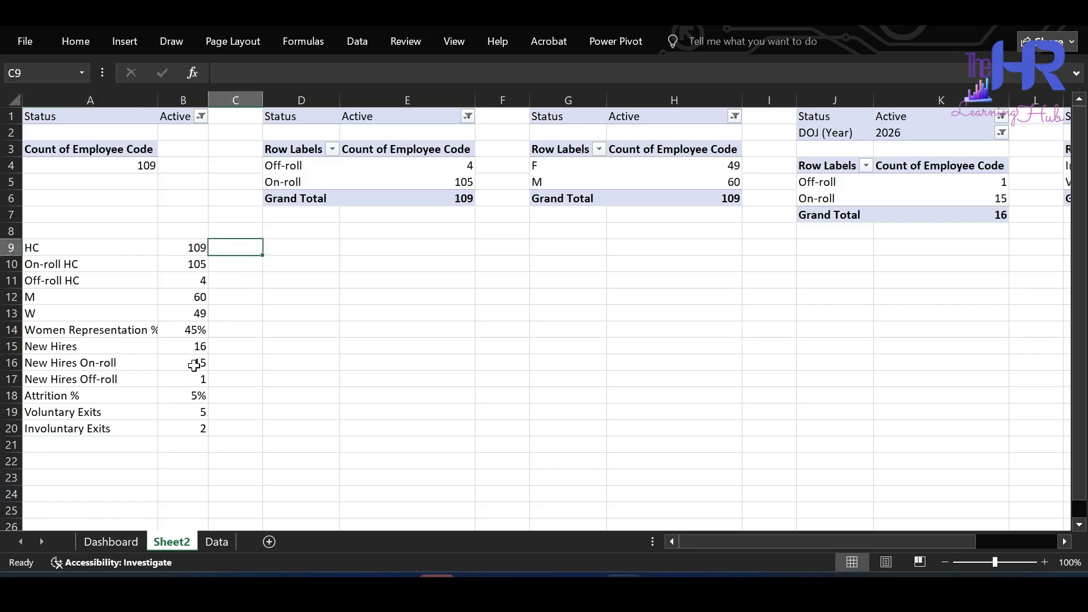
click(86, 444)
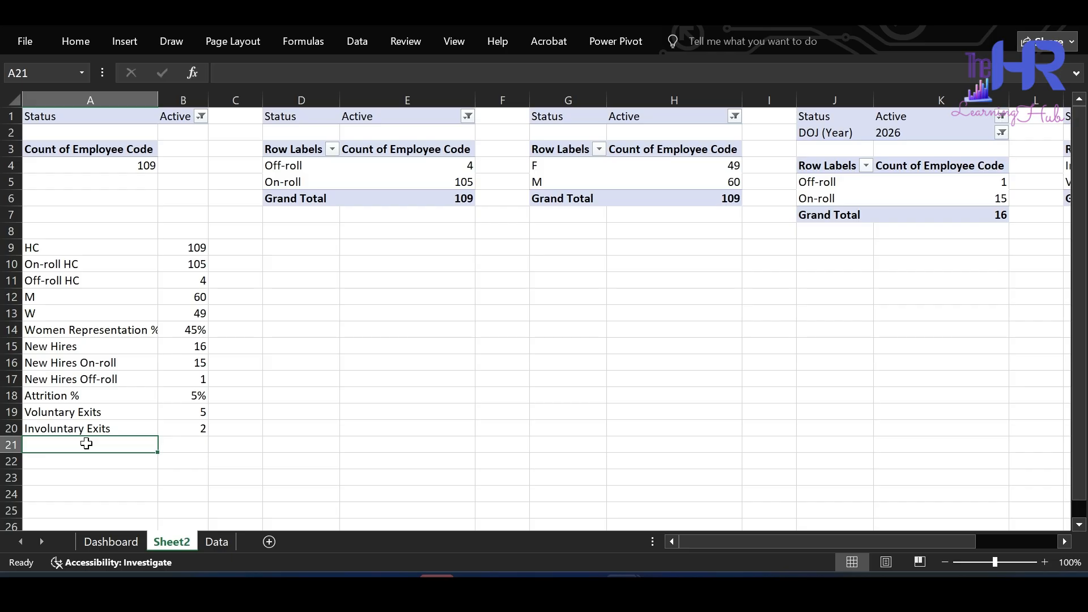
text(Open Positions)
key(Return)
text(On-roll)
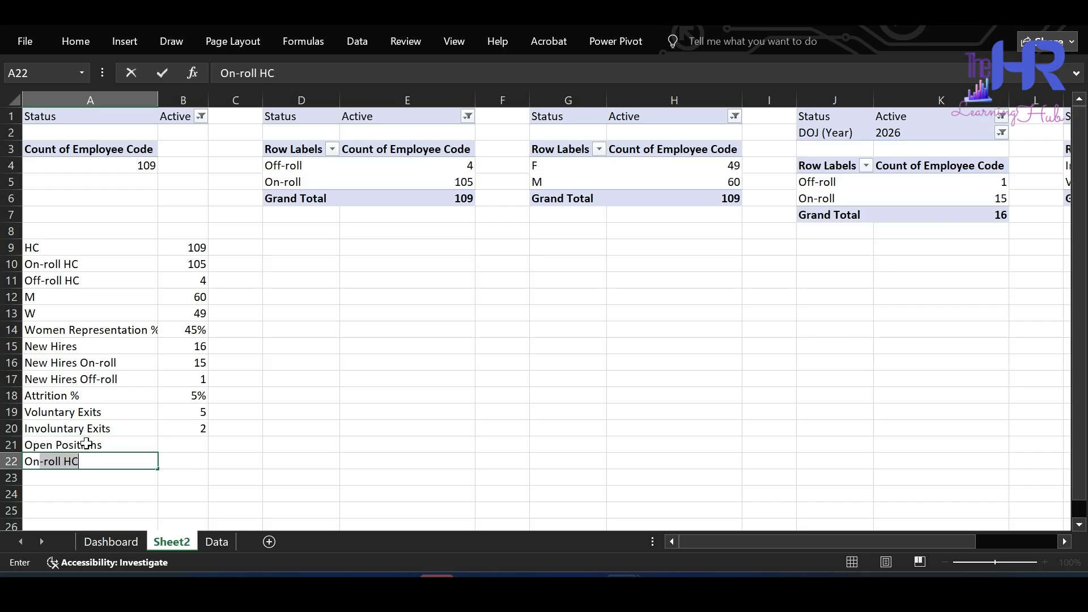
text( Open)
key(Return)
text(Off-roll Open)
key(ctrl+Return)
- Copy the pivot table at M1 and paste the copy at P1
click(86, 443)
key(Right)
scroll(836, 419, right, 6)
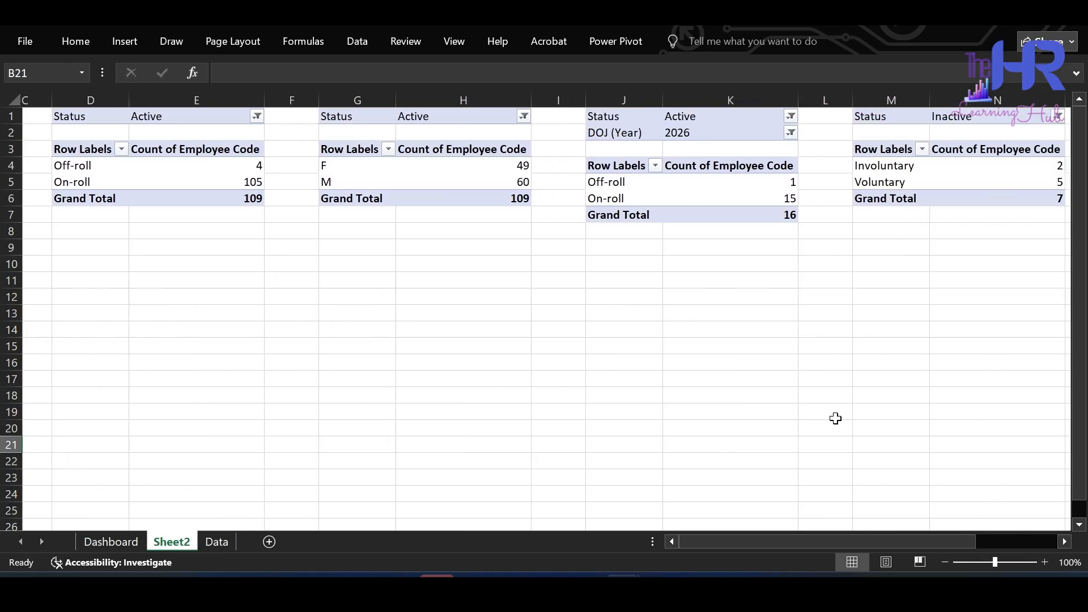
drag(591, 113, 724, 194)
key(ctrl+c)
scroll(725, 195, right, 3)
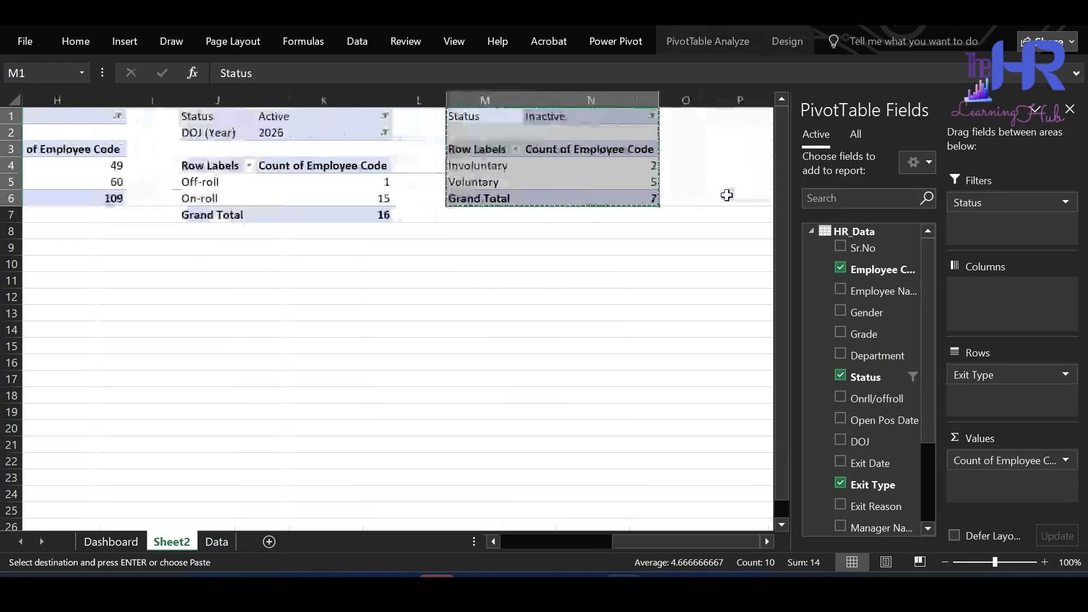
click(628, 119)
key(ctrl+v)
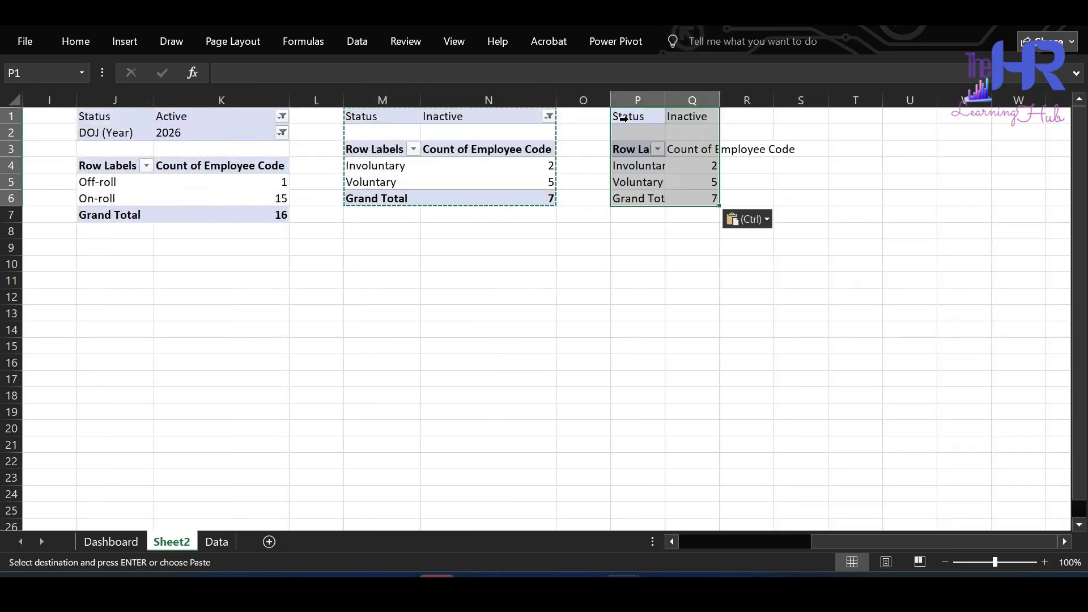
- Remove Exit Type from the rows of the P1 pivot table
scroll(624, 118, right, 2)
click(601, 172)
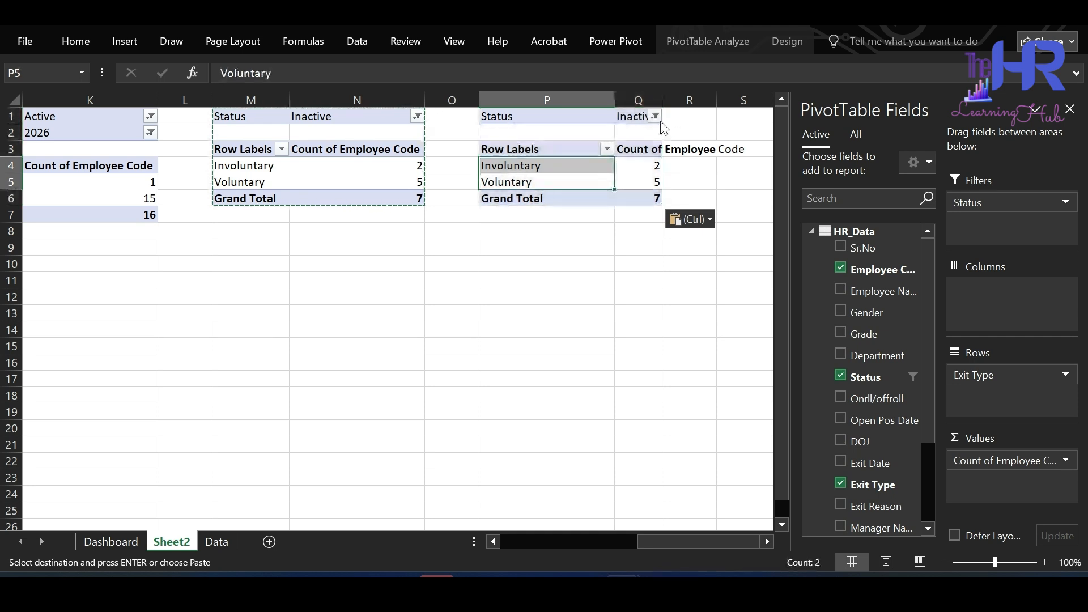
click(658, 117)
click(659, 119)
drag(1025, 376, 894, 348)
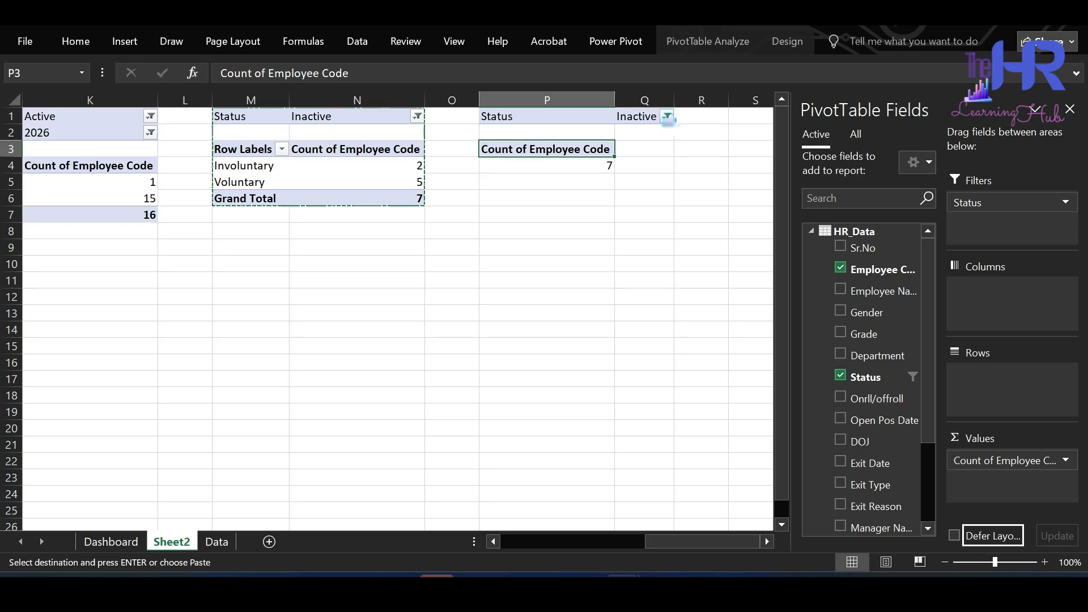
- Filter the P1 pivot table's Status to Open and make it count Open Pos Date instead of Employee Code by Onrll/offroll
click(668, 117)
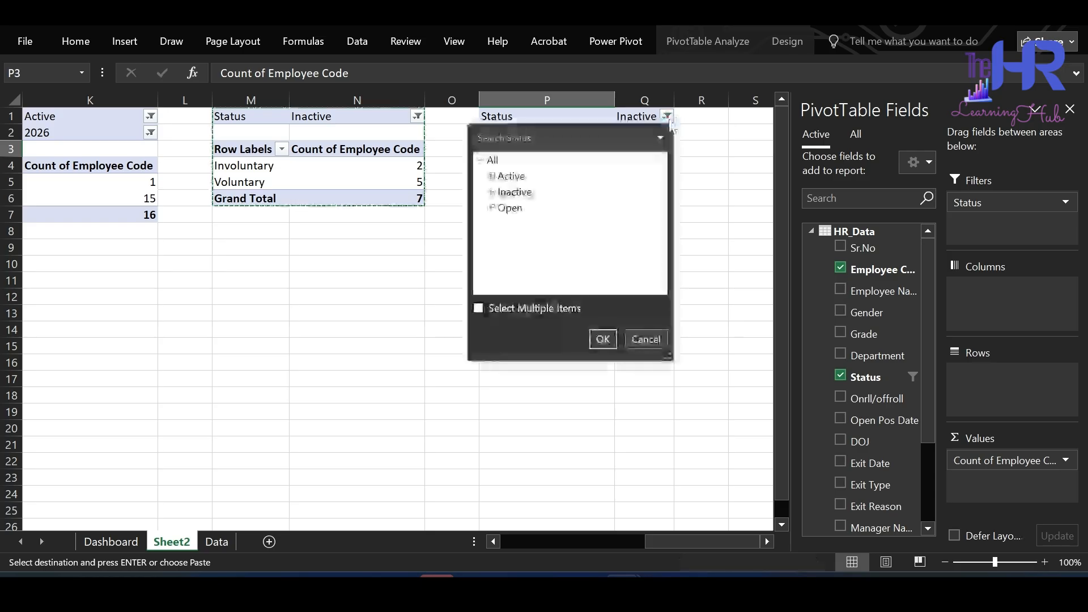
click(510, 209)
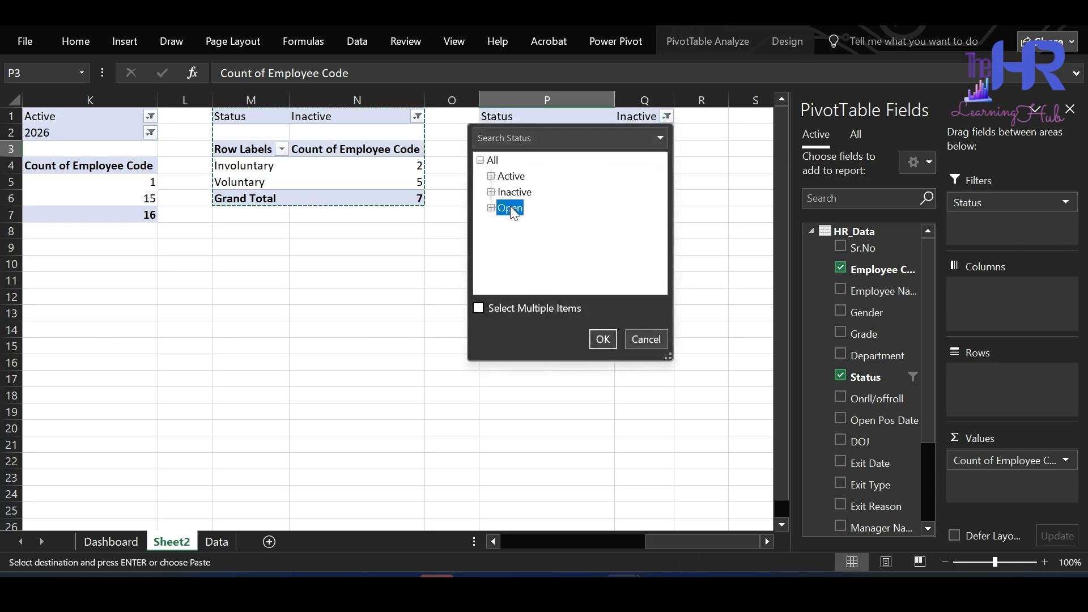
click(603, 340)
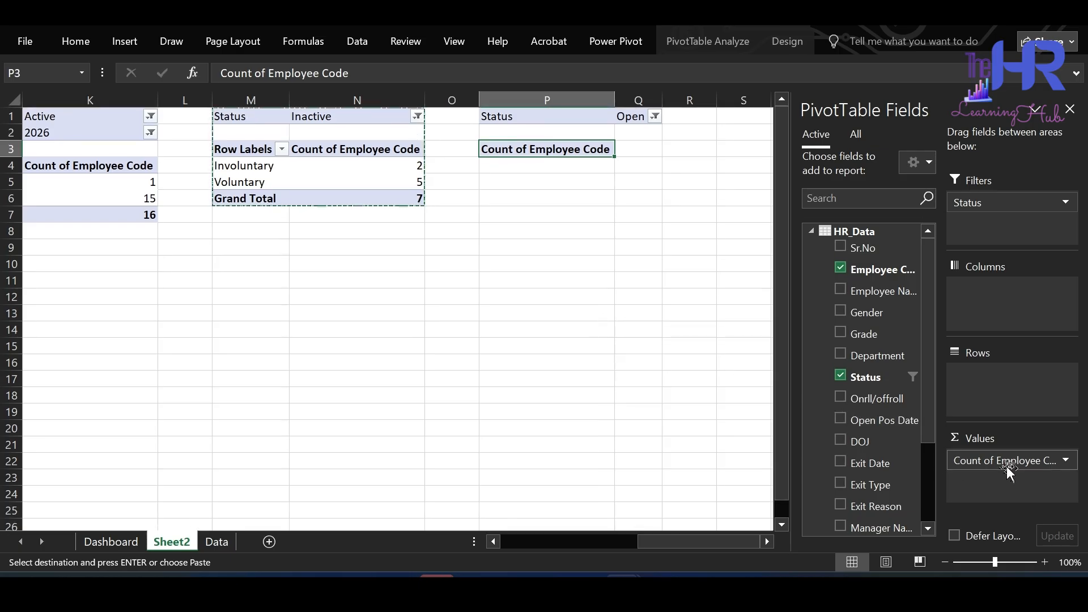
mouse_move(1004, 464)
mouse_down()
mouse_move(946, 437)
mouse_move(892, 433)
mouse_move(1018, 476)
mouse_up()
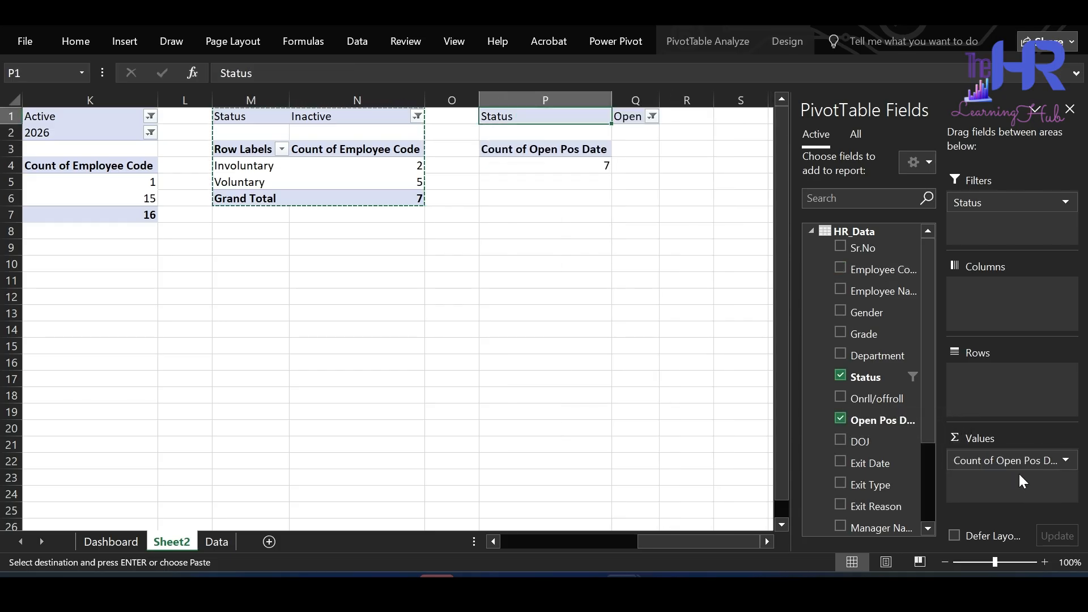
drag(879, 398, 998, 383)
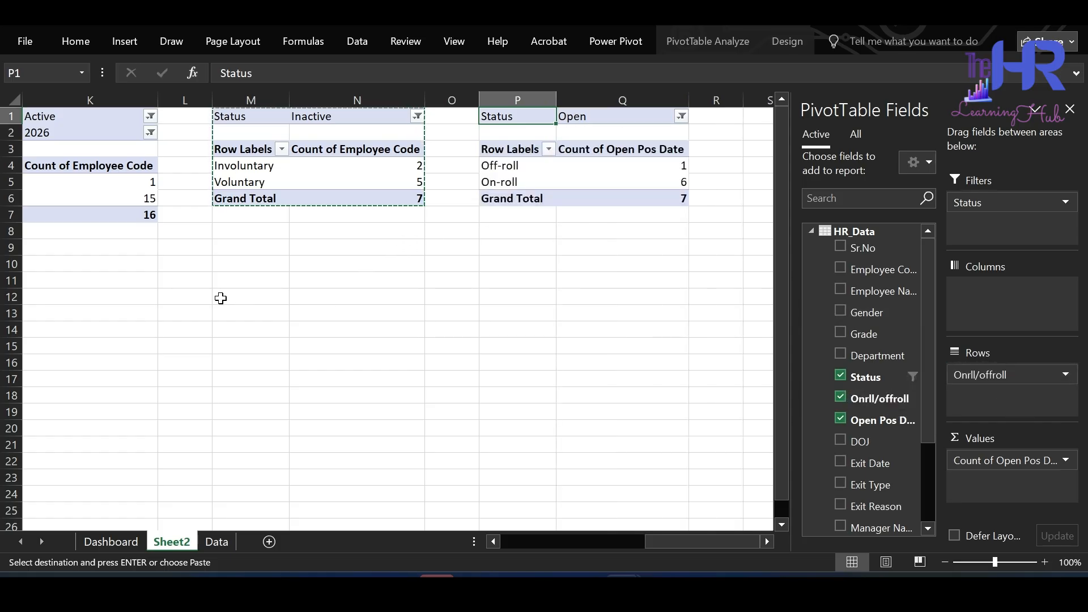
- Link B22 and B23 to the On-roll and Off-roll counts in the P1 pivot table
scroll(221, 298, left, 5)
click(184, 460)
text(=)
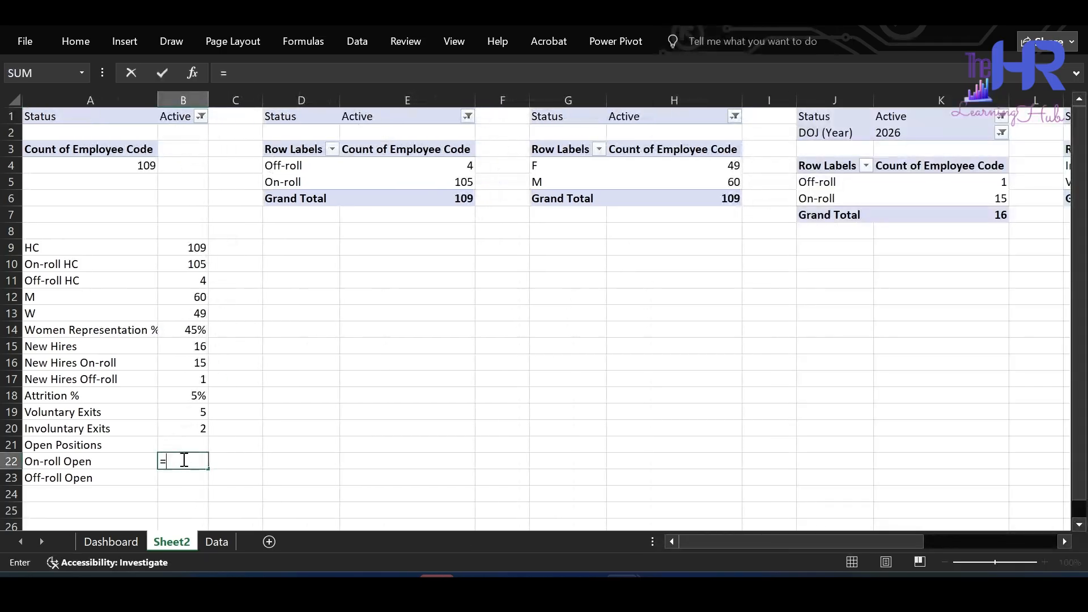
scroll(704, 360, right, 6)
click(806, 181)
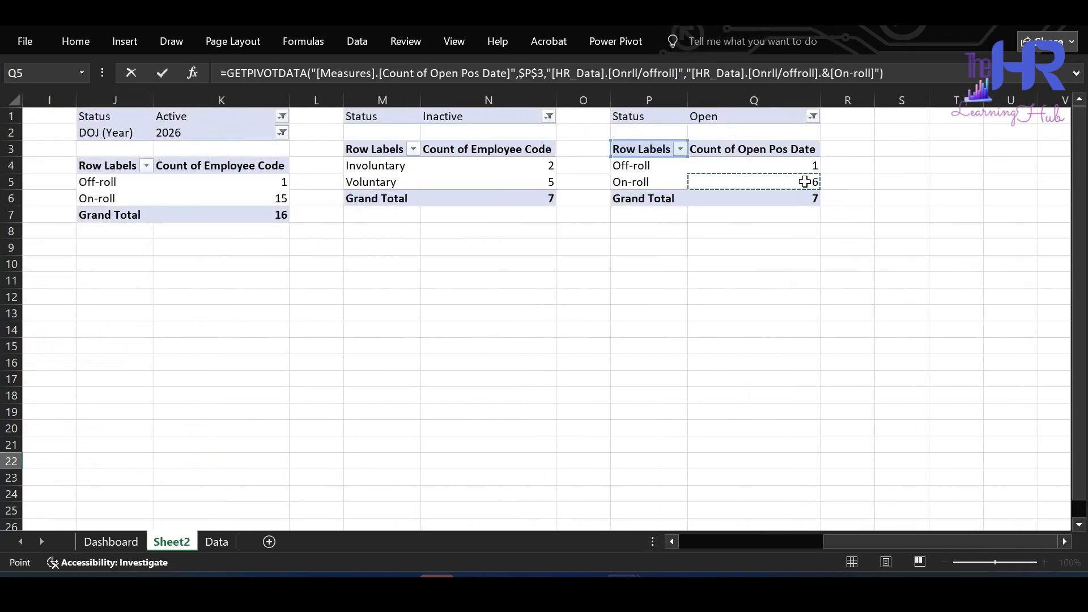
key(Return)
text(=)
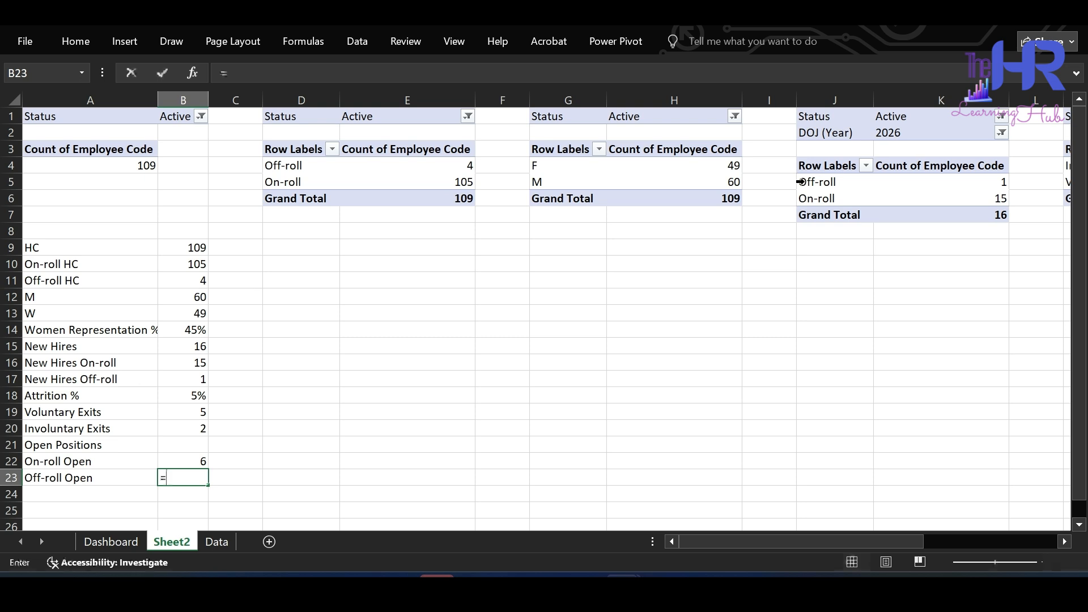
scroll(919, 201, right, 6)
click(923, 166)
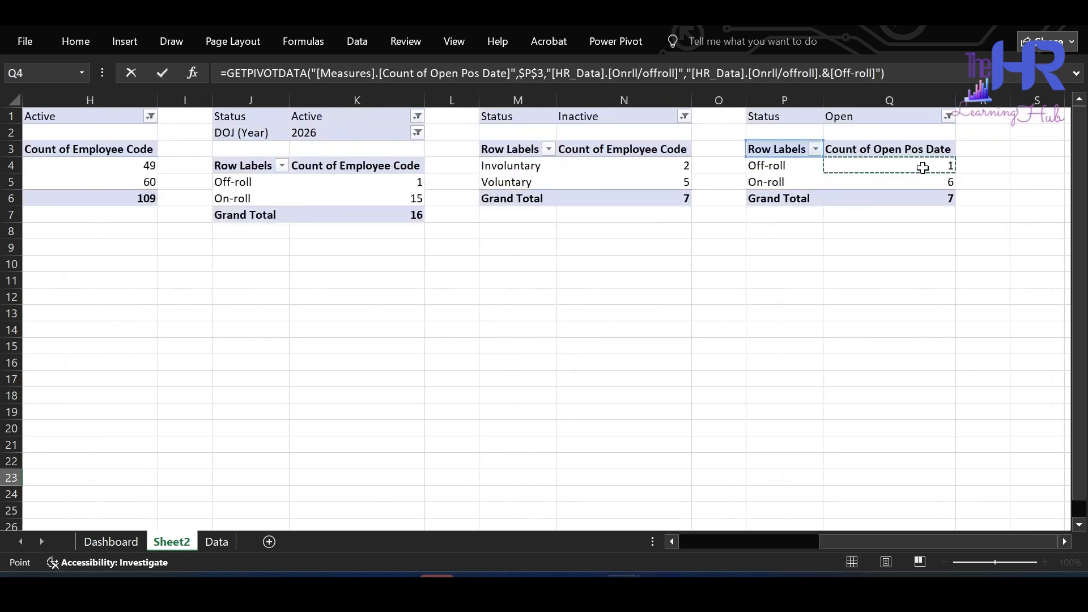
key(Return)
- Calculate the total Open Positions in B21 with =B22+B23
key(Left)
key(Up)
key(Up)
key(Up)
key(Right)
text(=)
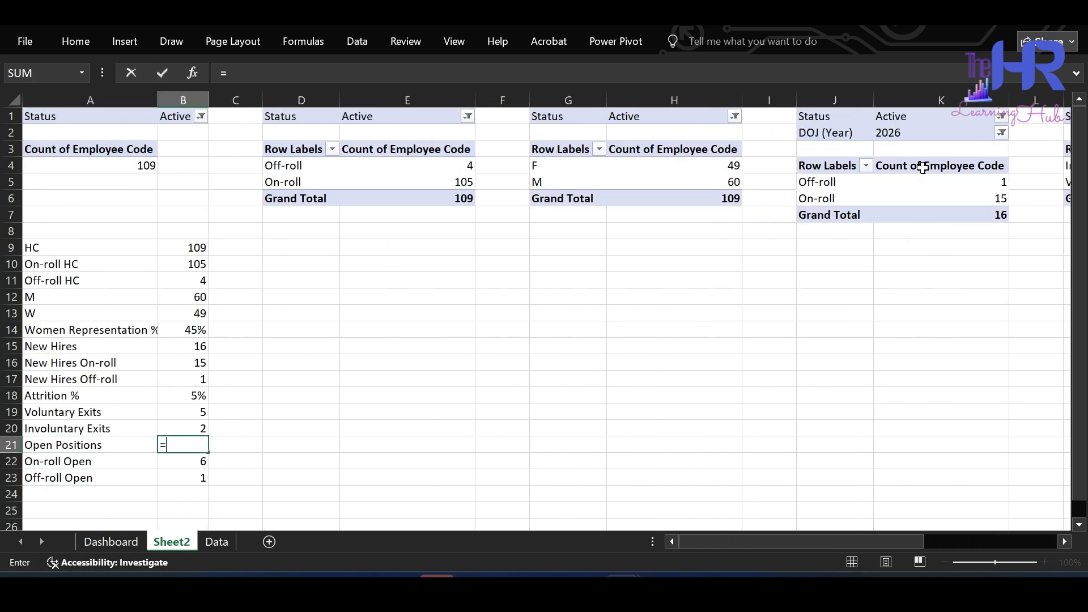
key(Down)
text(+)
key(Down)
key(Down)
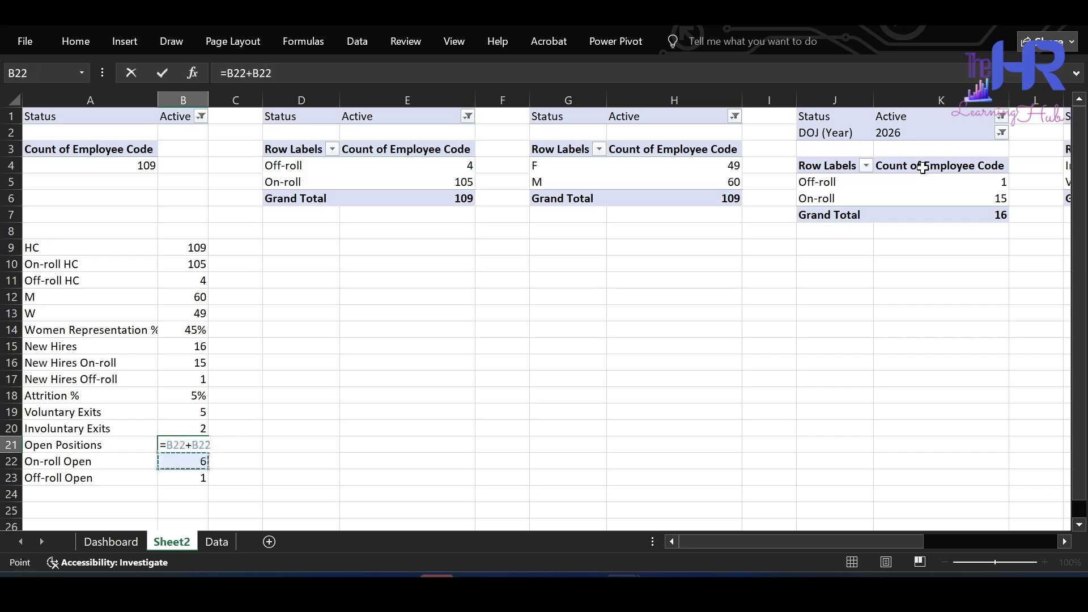
key(Return)
key(Up)
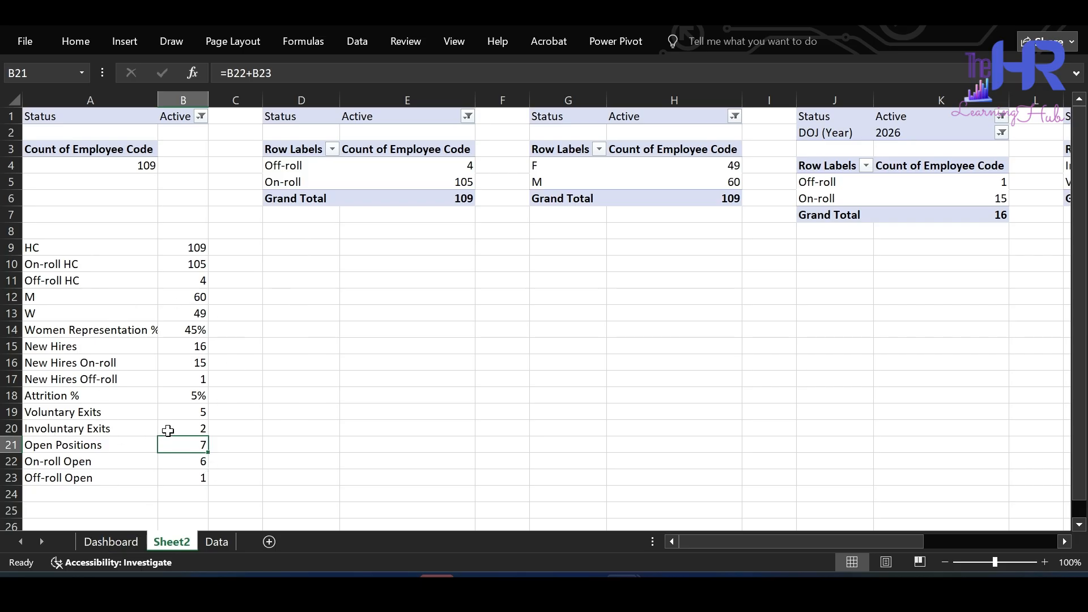
- Rename Sheet2 as Calculations
double_click(185, 542)
text(Calculations)
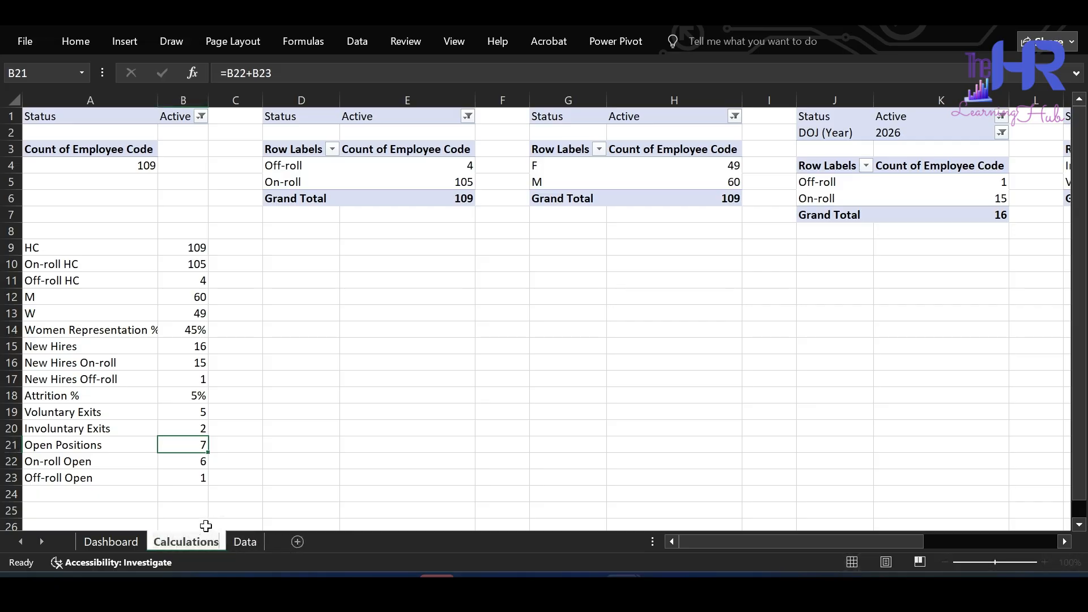
click(195, 495)
- Name the headcount pivot table at A1 HC
click(105, 158)
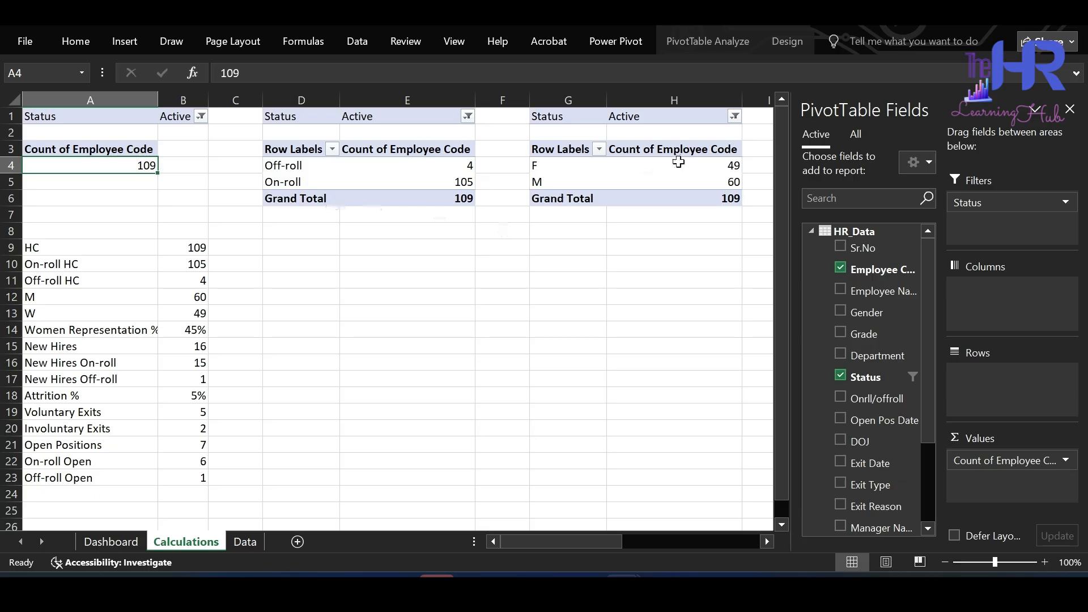
click(702, 42)
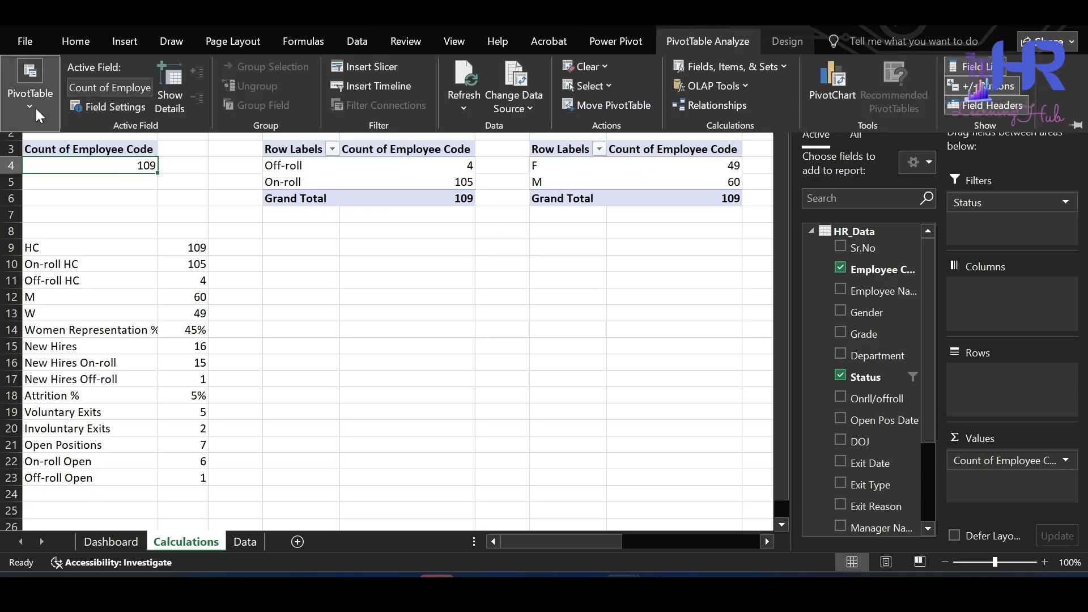
click(30, 85)
click(65, 165)
text(HC)
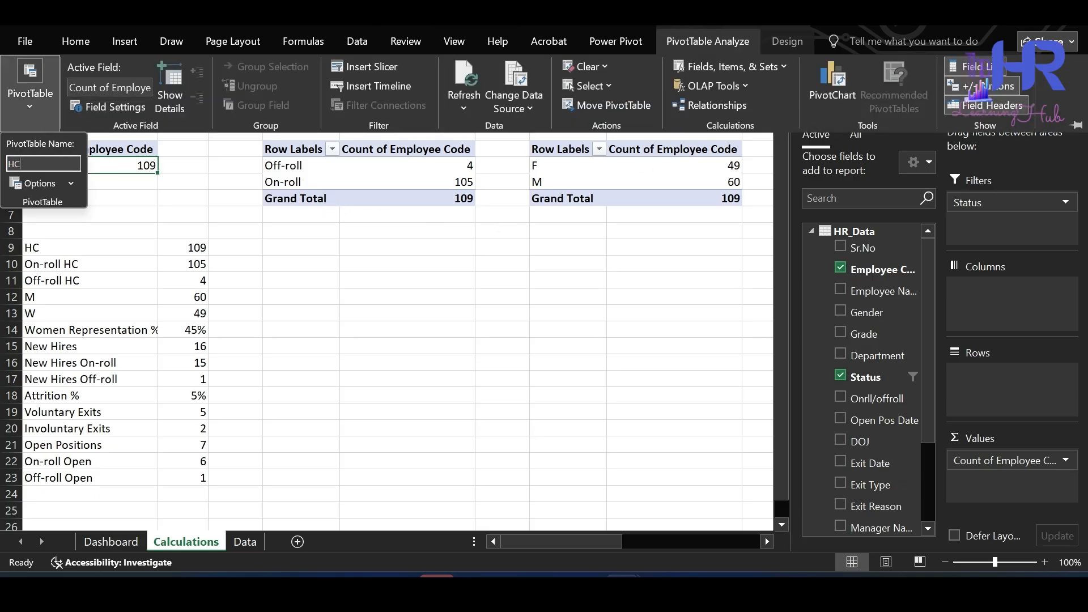
key(Return)
- Rename the pivot table at D1 to describe its on-roll/off-roll split
click(281, 177)
click(707, 41)
click(30, 85)
click(44, 164)
text(Onr)
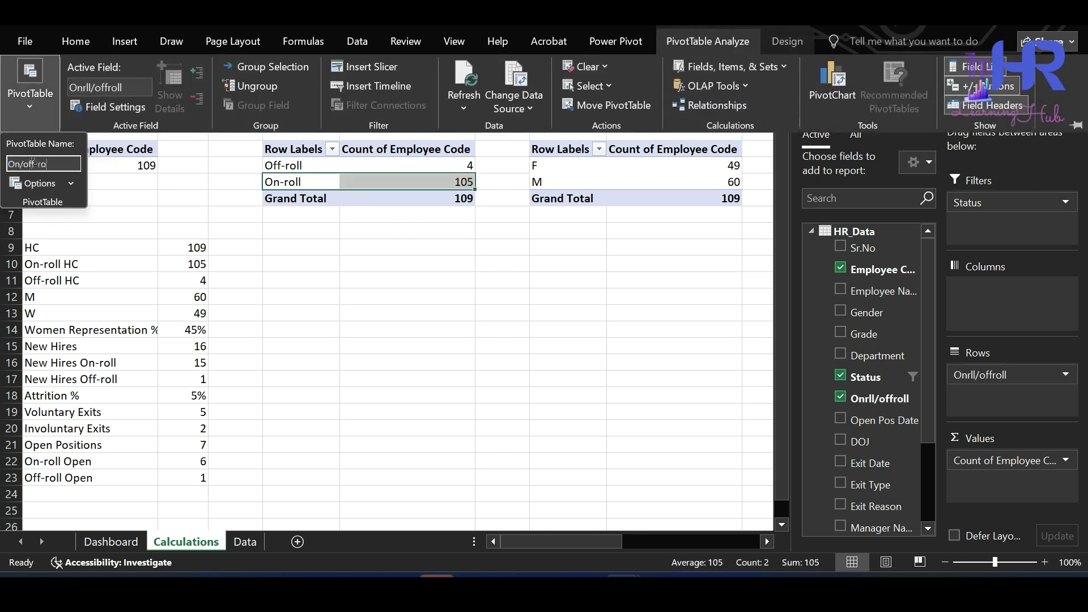
key(Return)
- Name the pivot table at G1 Gender Mix
click(567, 165)
click(707, 41)
click(31, 85)
click(44, 165)
text(Gender Mi)
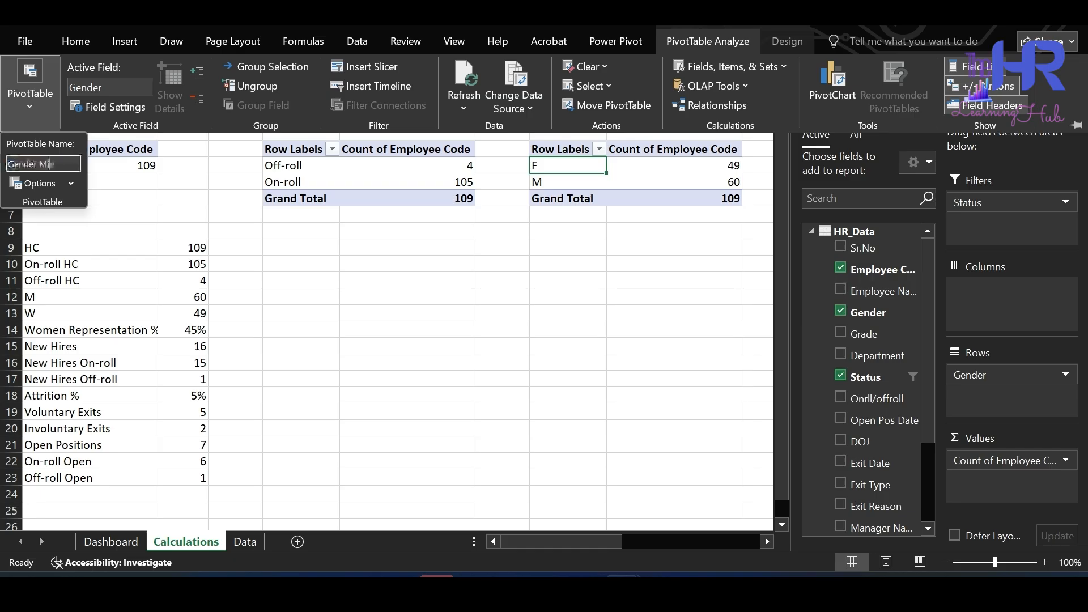
key(Return)
- Name the pivot table at J1 New Hires
scroll(397, 340, right, 1)
click(505, 181)
click(707, 41)
click(30, 85)
click(43, 165)
text(New Hir)
key(Return)
- Name the pivot table at M1 Exits
scroll(396, 340, right, 1)
click(513, 165)
click(708, 41)
click(30, 85)
click(44, 165)
text(Exit)
key(Return)
- Name the open positions pivot table at P1 Open
scroll(471, 211, right, 1)
drag(503, 182, 510, 167)
click(701, 46)
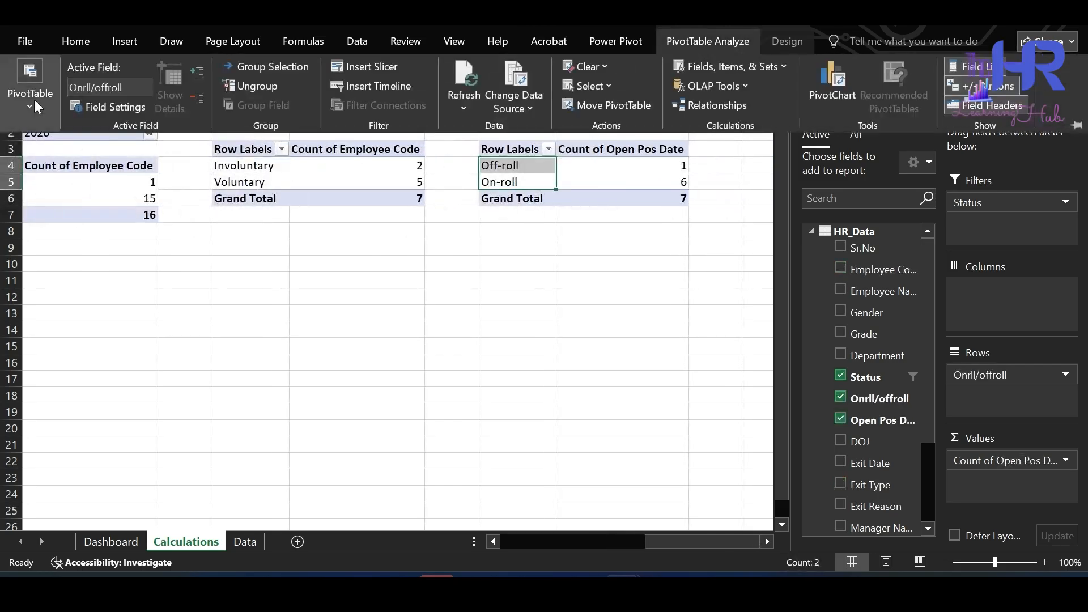
click(34, 105)
click(44, 164)
text(Open)
key(Return)
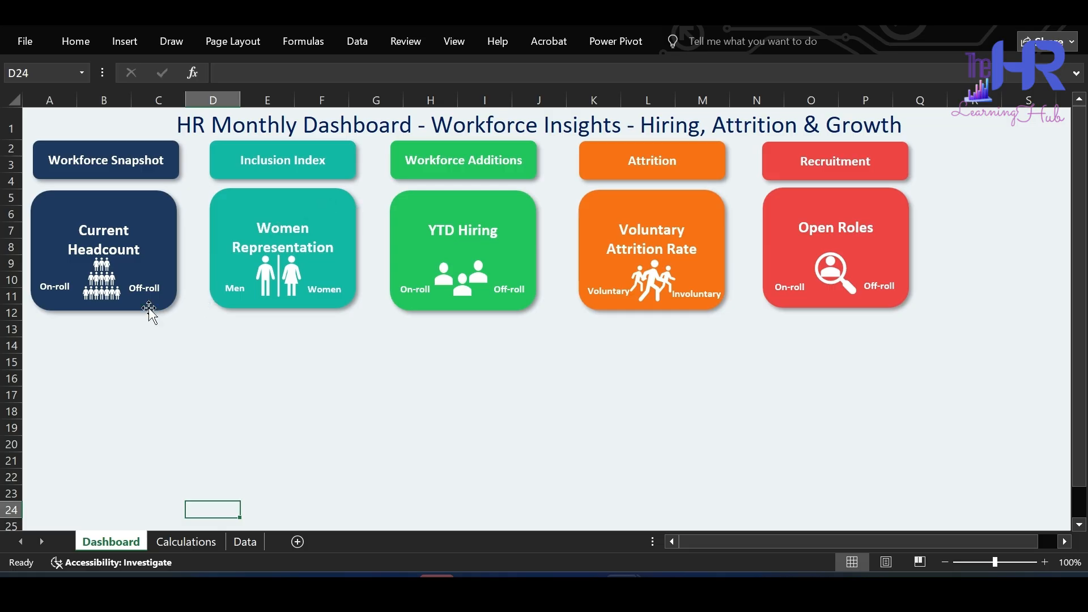
- Open the gallery of insertable shapes for the Dashboard sheet
click(151, 233)
click(155, 346)
click(51, 345)
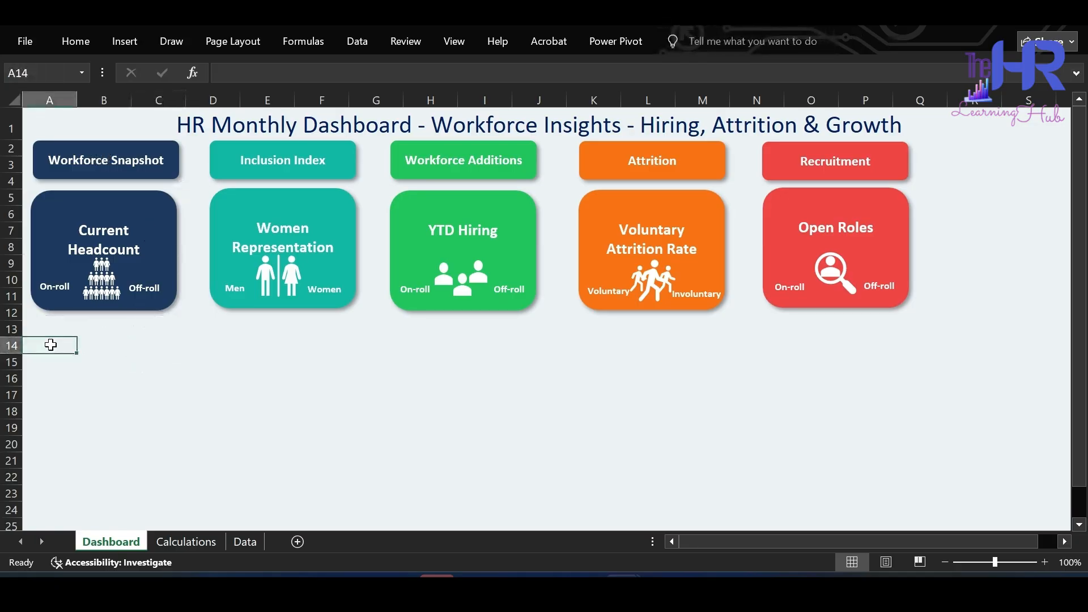
click(129, 43)
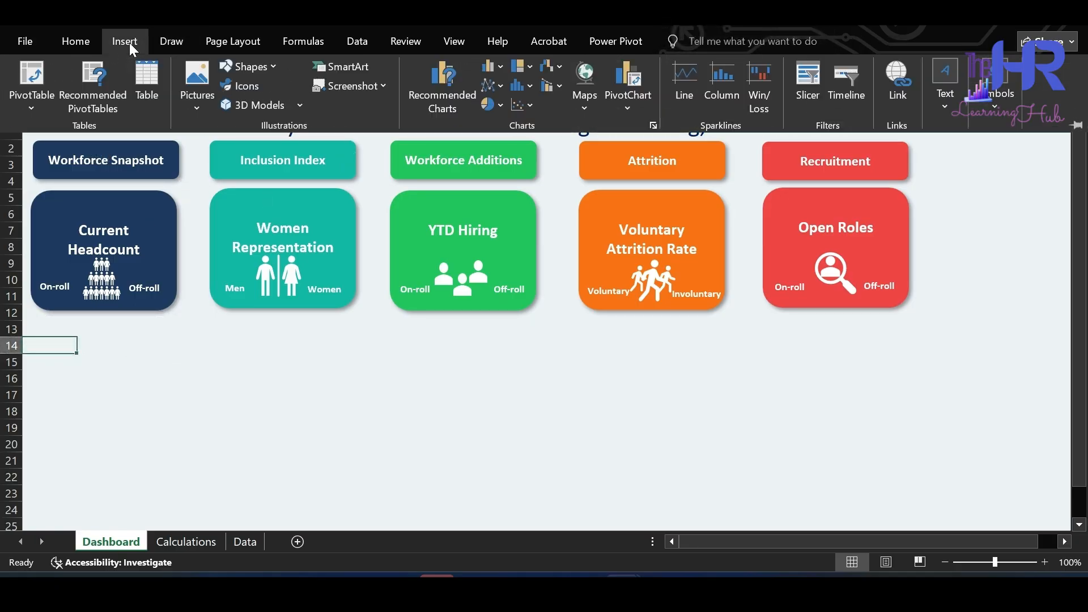
click(255, 67)
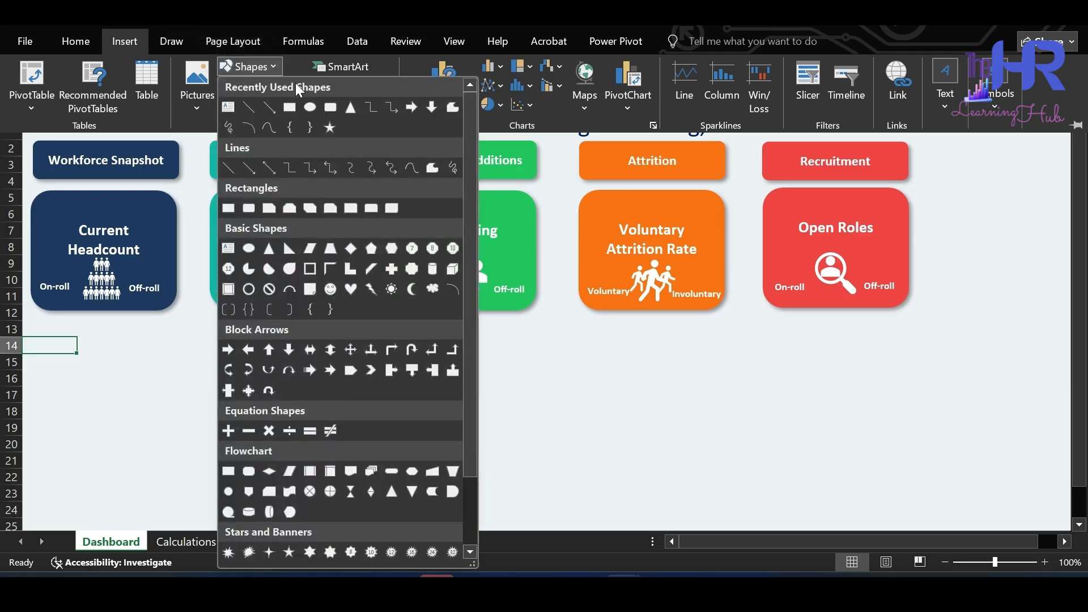
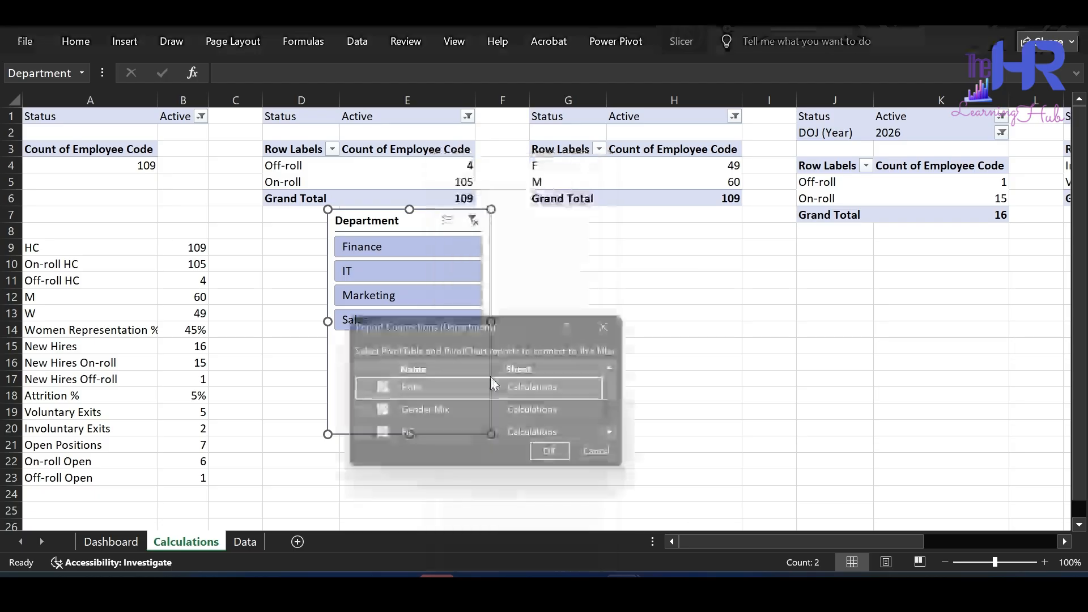
- Connect the Department slicer to the Exits, Gender Mix and HC pivot tables on the Calculations sheet
click(357, 390)
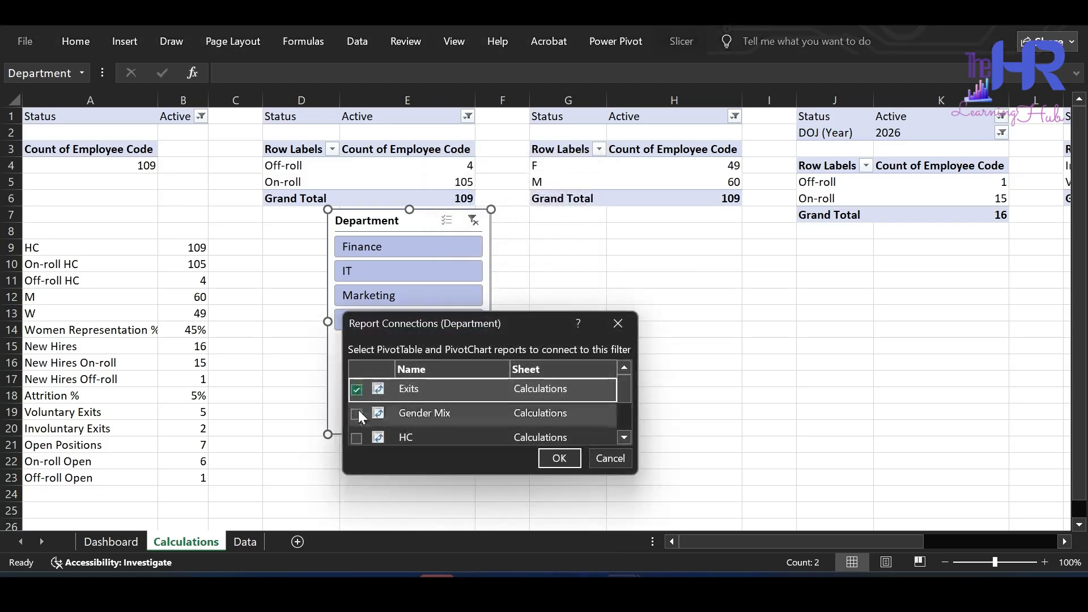
click(356, 414)
scroll(358, 410, down, 1)
scroll(360, 389, up, 2)
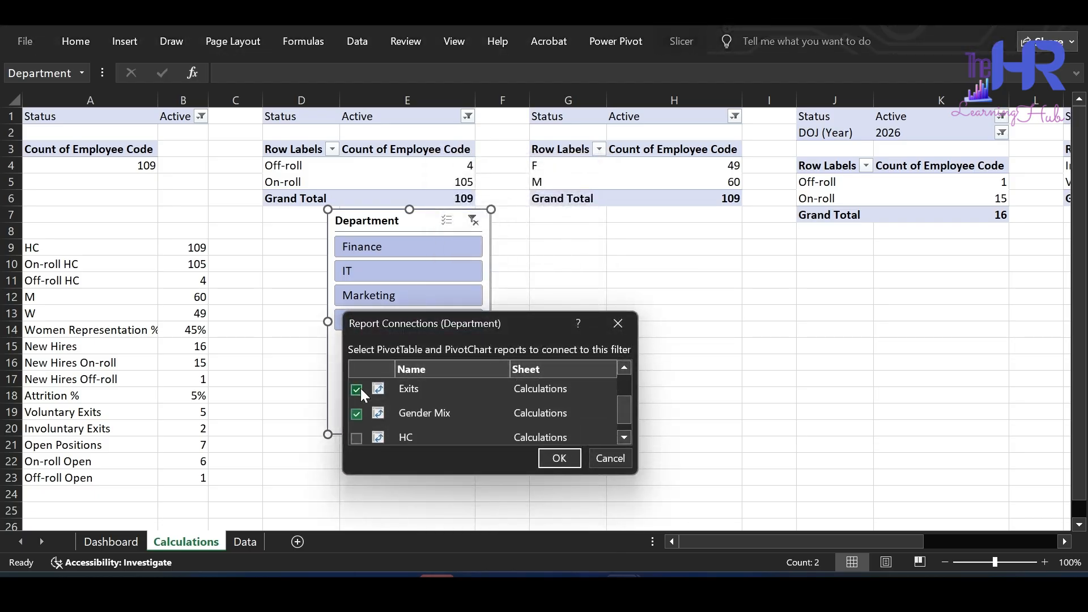
scroll(361, 389, down, 1)
scroll(360, 389, up, 1)
click(357, 438)
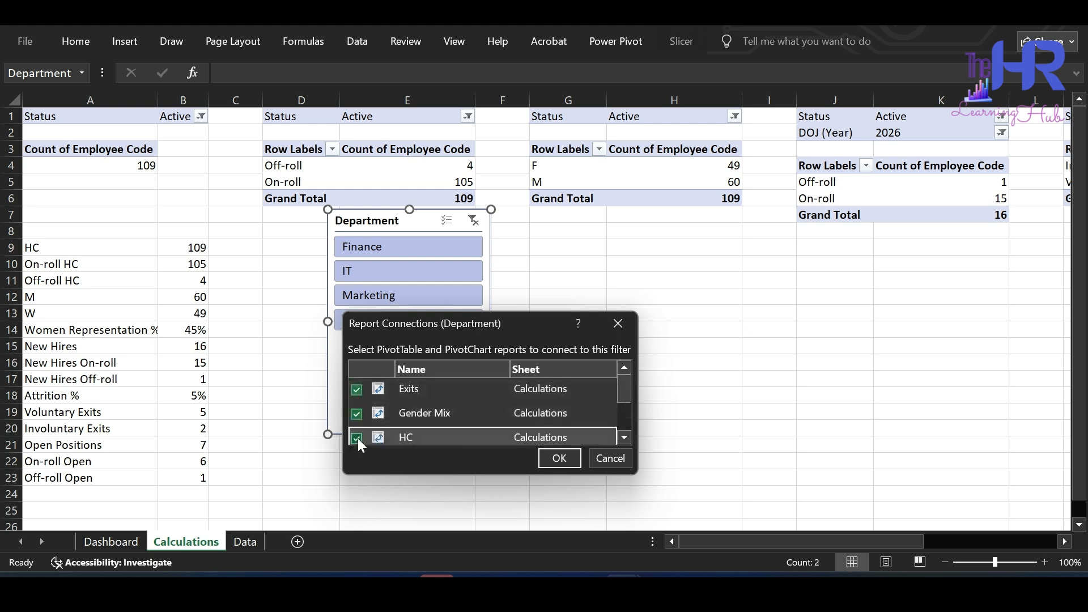
scroll(358, 438, down, 1)
scroll(426, 417, up, 1)
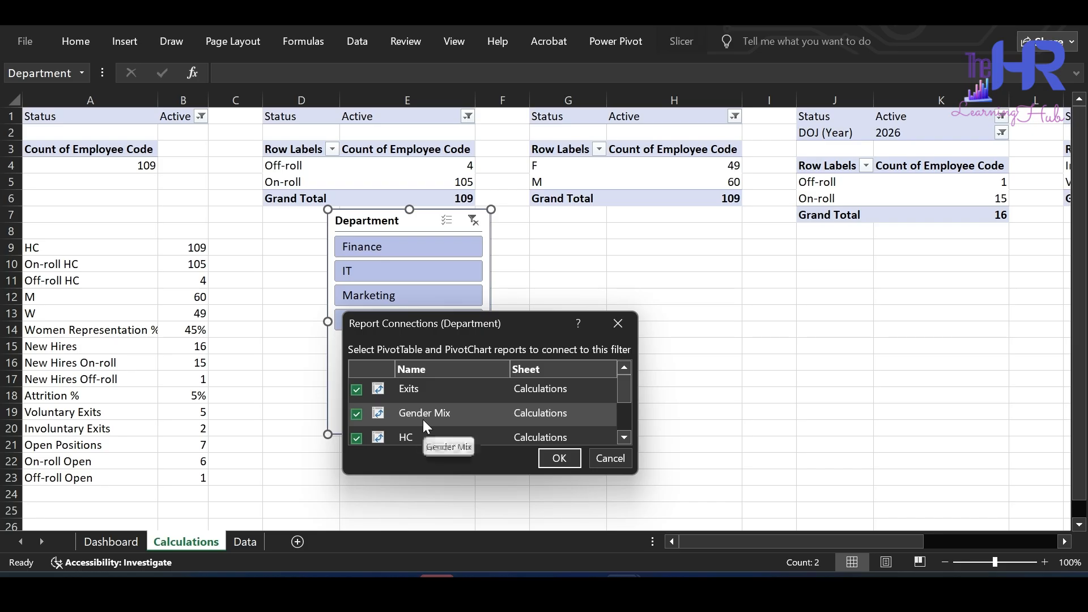
scroll(424, 422, down, 1)
scroll(422, 419, down, 1)
scroll(423, 419, up, 2)
click(573, 456)
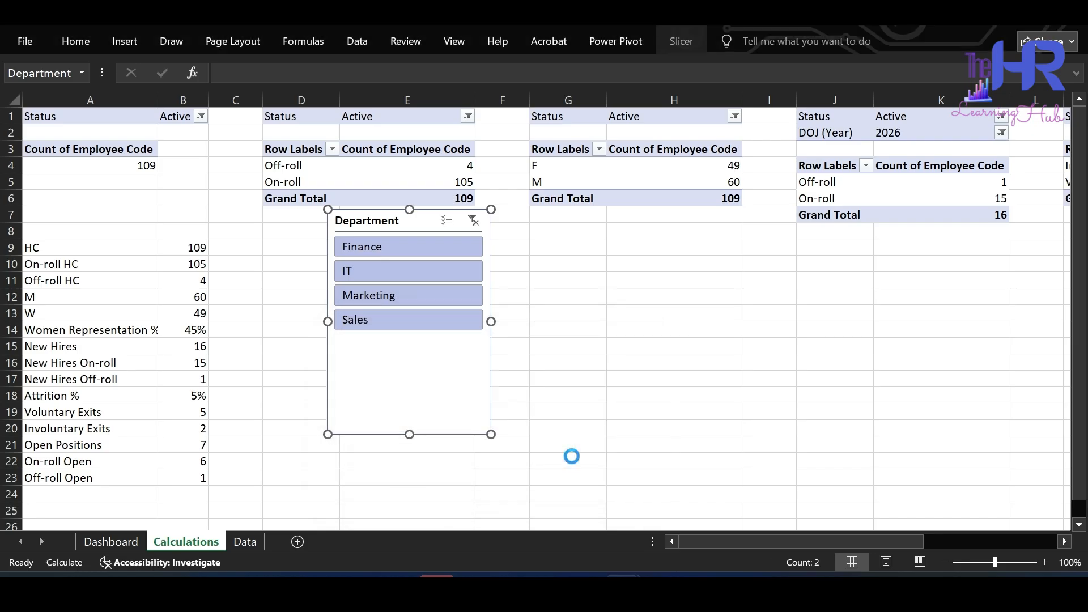
click(452, 371)
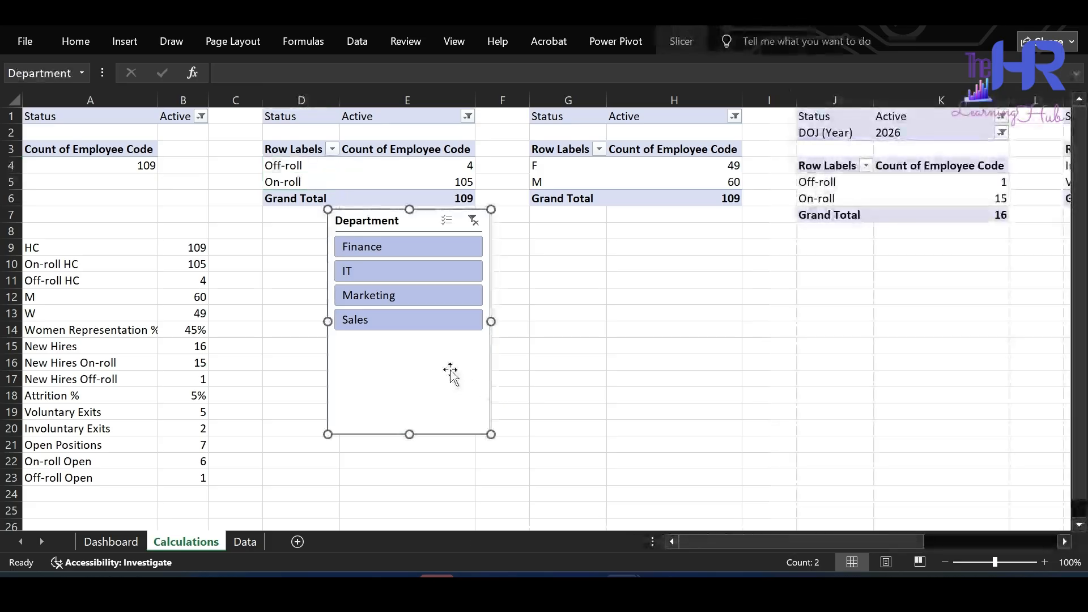
- Move the Department slicer from the Calculations sheet to the Dashboard sheet, beside the Recruitment card
key(ctrl+x)
click(110, 542)
key(ctrl+v)
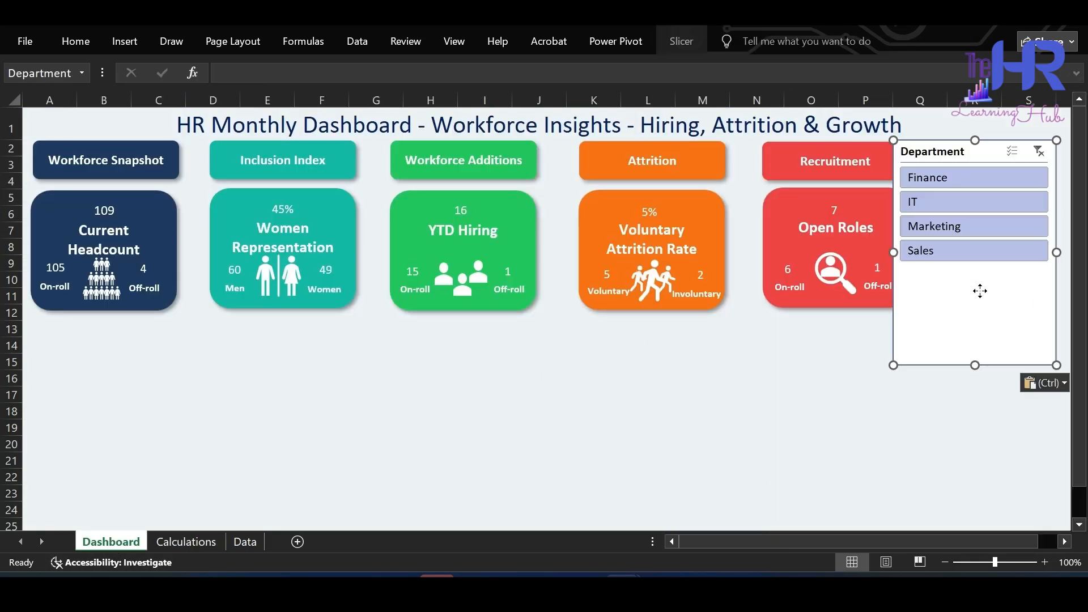
drag(981, 295, 998, 273)
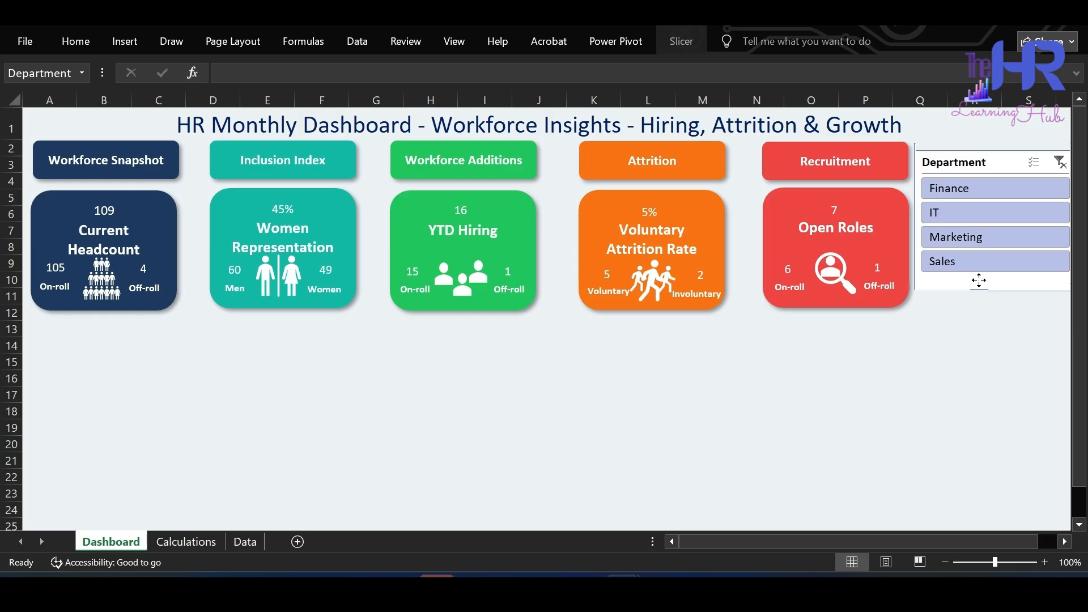
- Test the Department slicer on the dashboard cards with Finance, IT, Marketing and Sales, and clear the filter
click(970, 191)
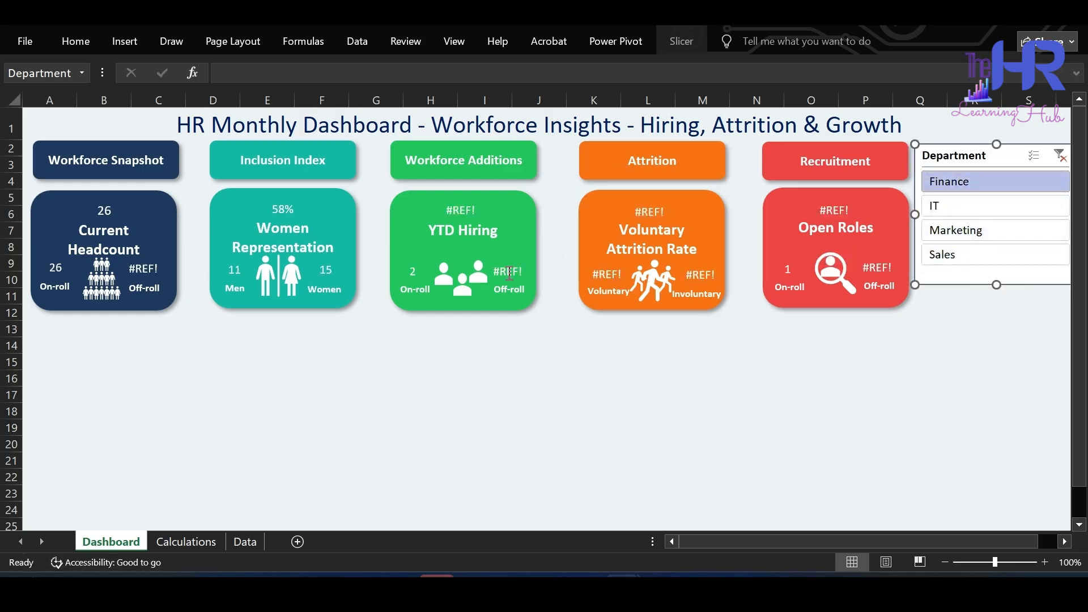
click(958, 206)
click(961, 230)
click(962, 256)
click(957, 184)
click(1060, 156)
- Wrap the HC formula in B9 of the Calculations sheet in IFERROR, returning 0 on error
key(ctrl+Page_Up)
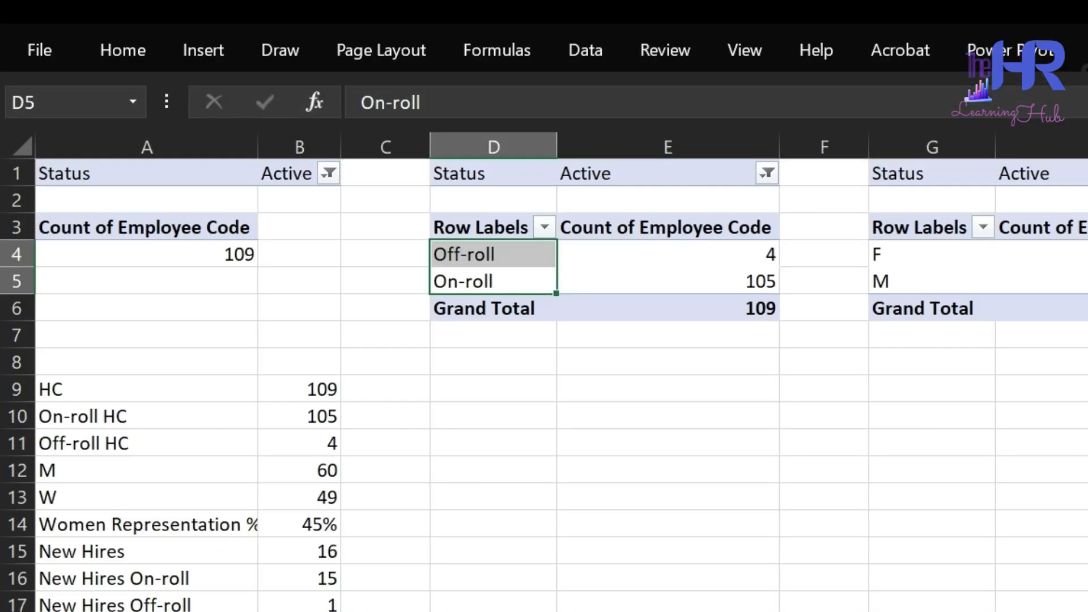
click(306, 389)
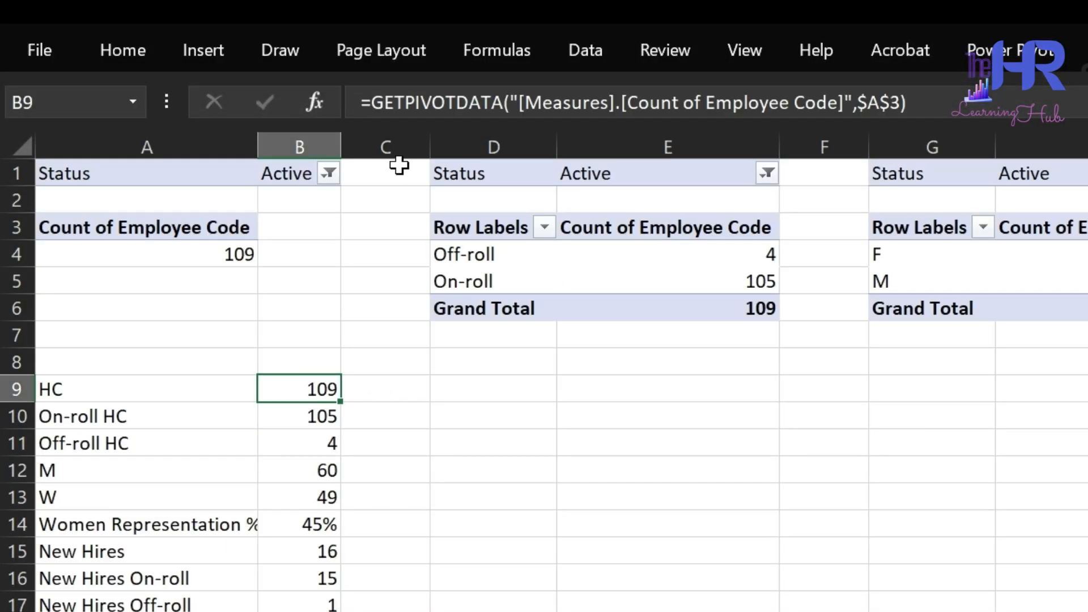
click(373, 104)
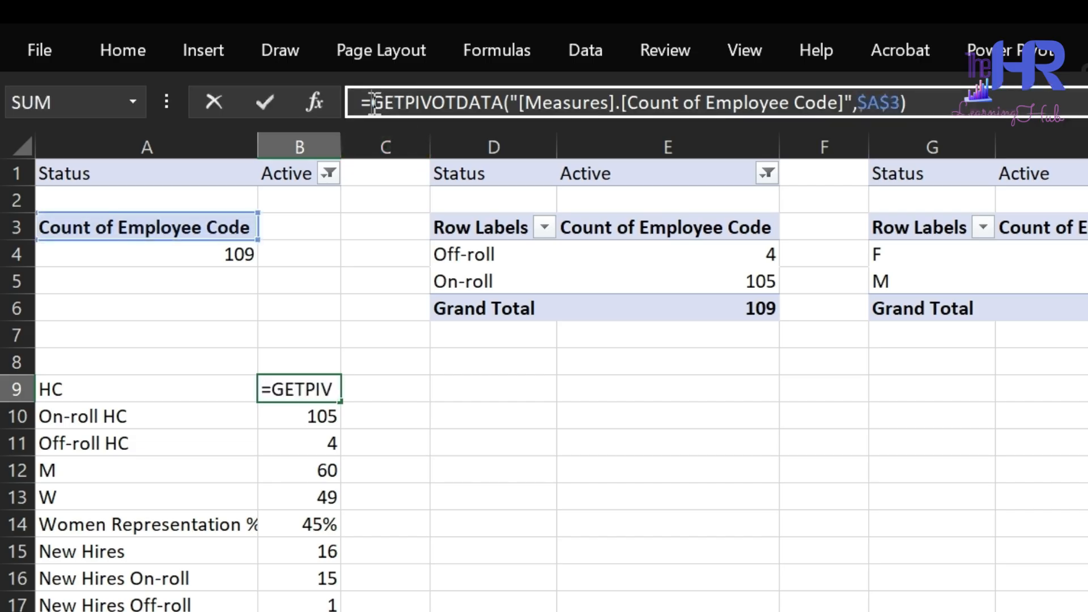
text(if)
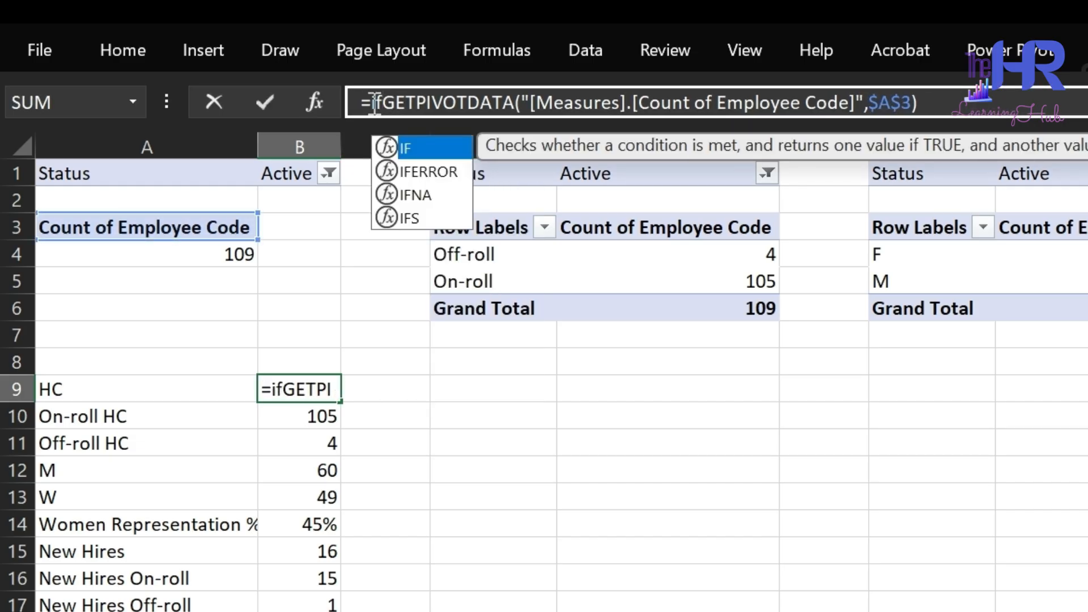
key(Down)
key(Tab)
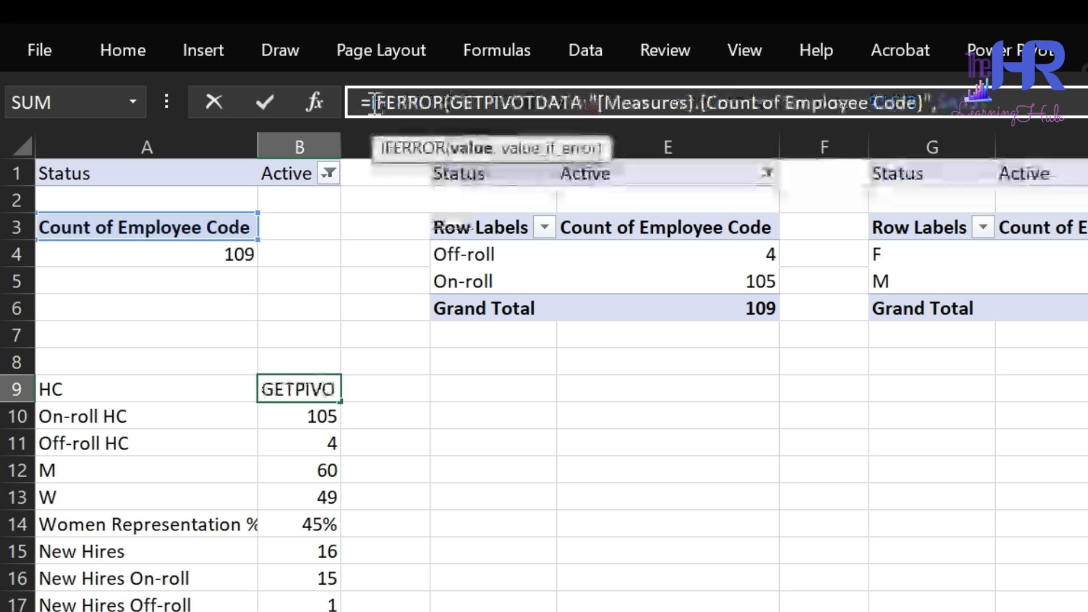
click(1020, 97)
text(,0)
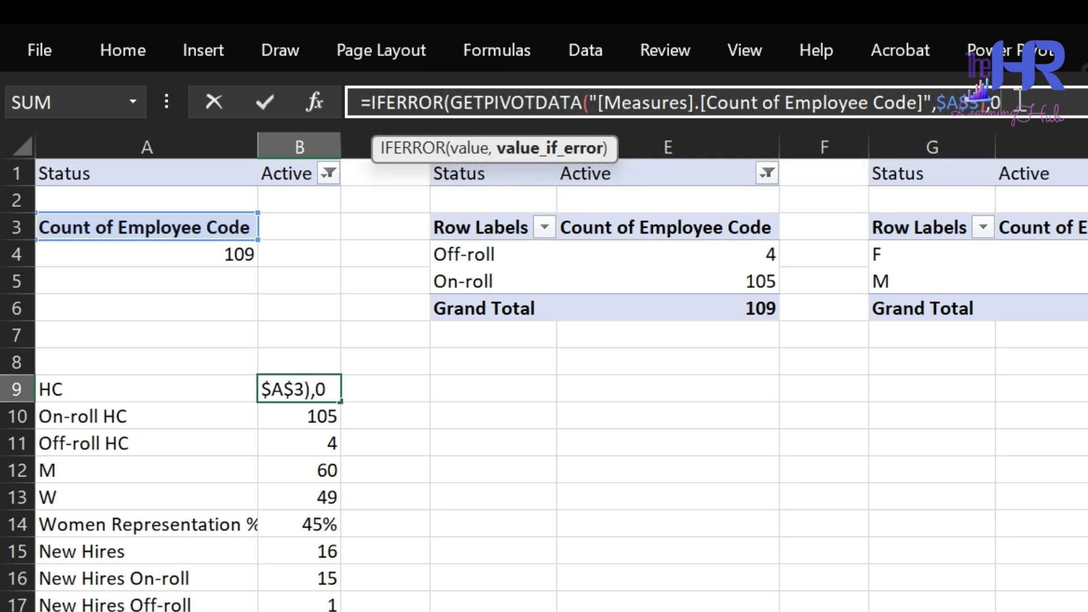
text())
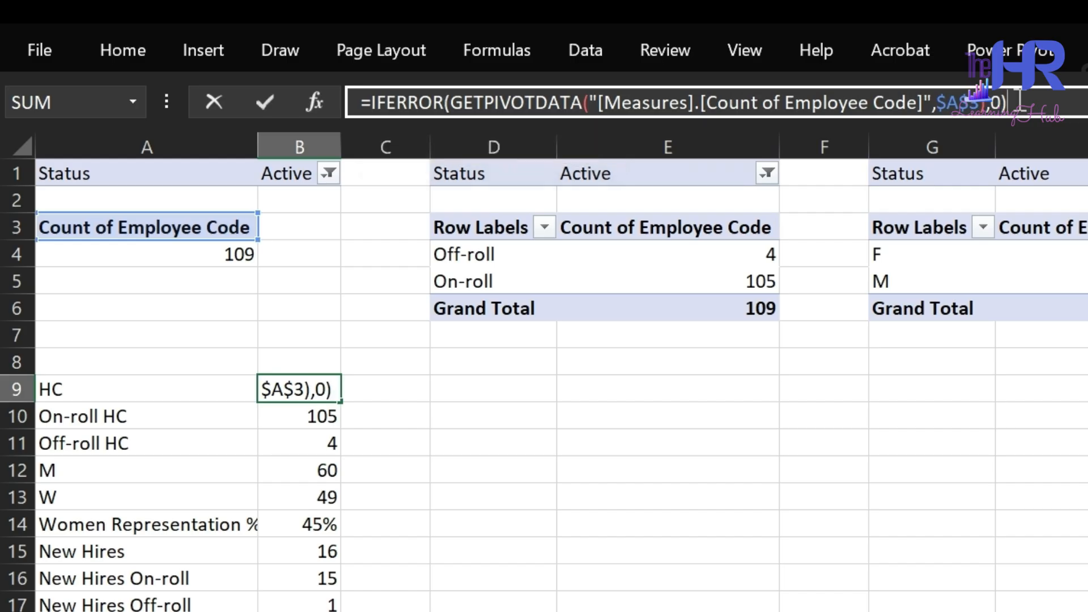
key(Return)
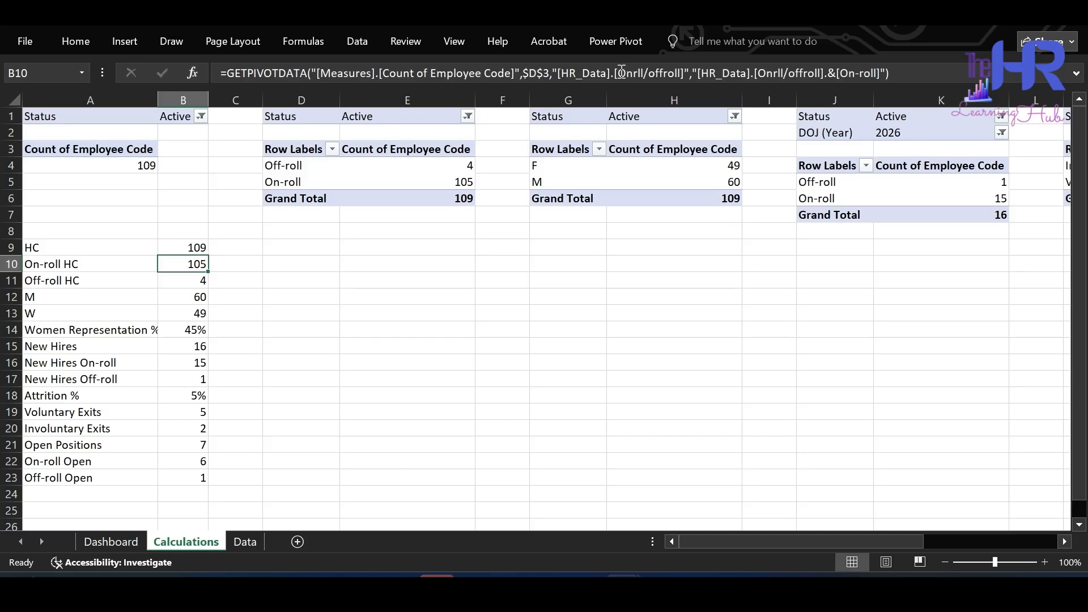
- Wrap the On-roll HC formula in B10 in IFERROR with 0 as the error value
click(226, 71)
text(if)
key(Down)
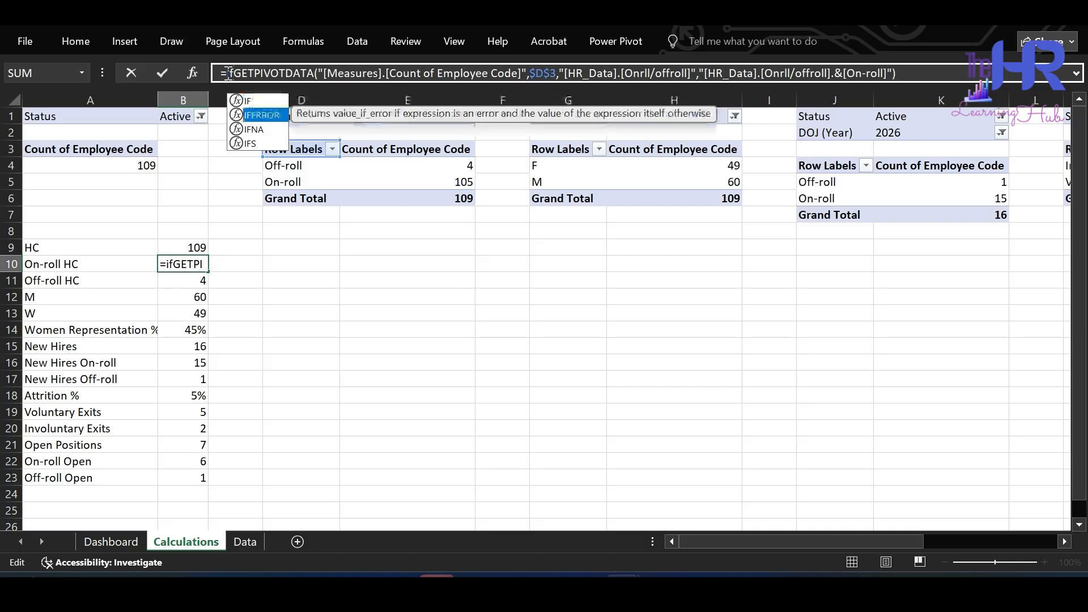
key(Tab)
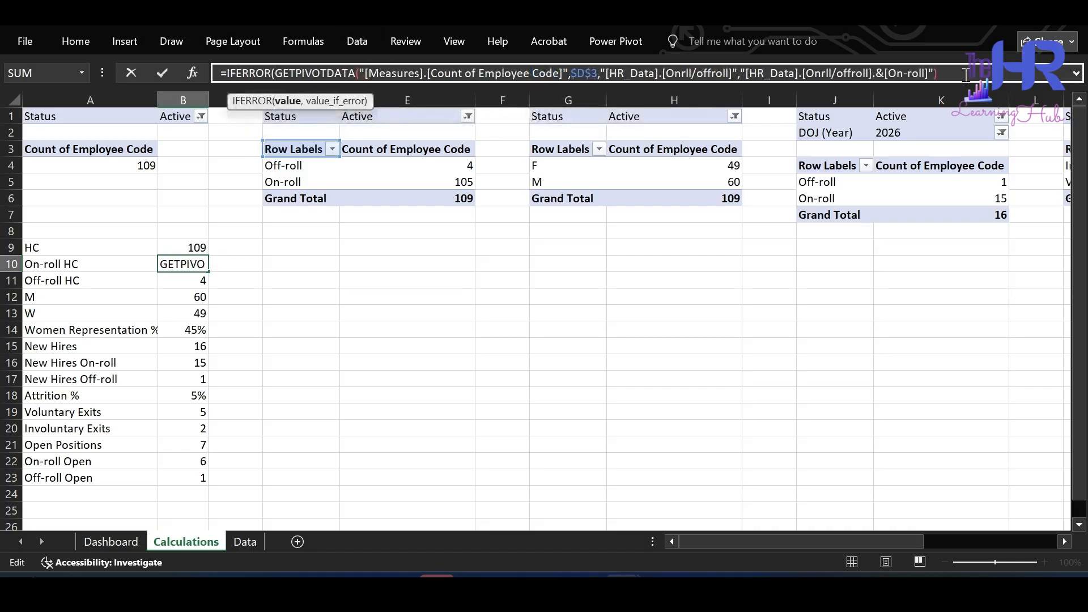
text(,0)
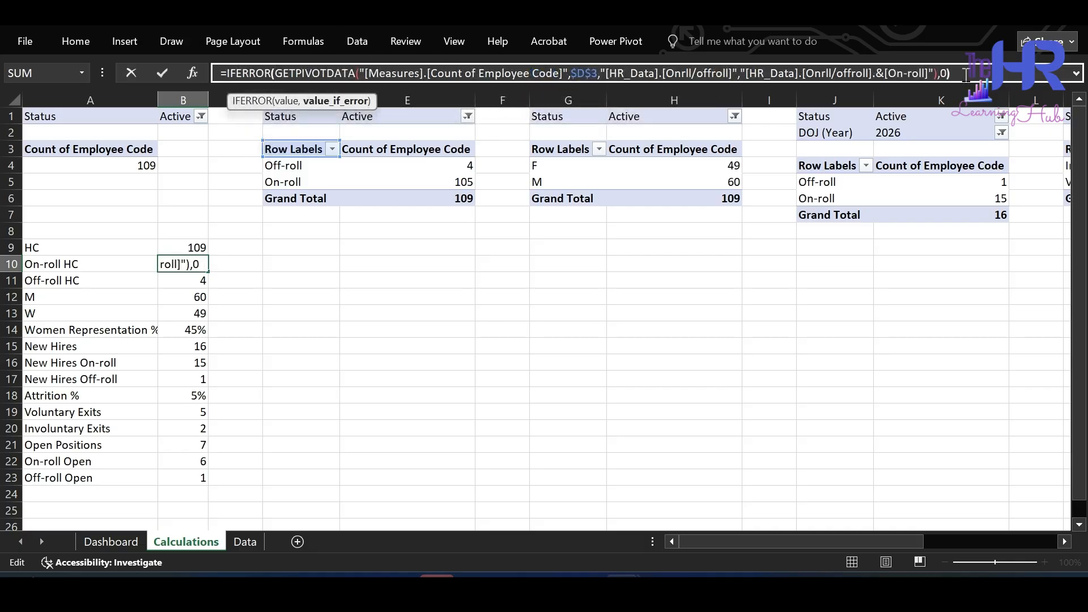
key(Return)
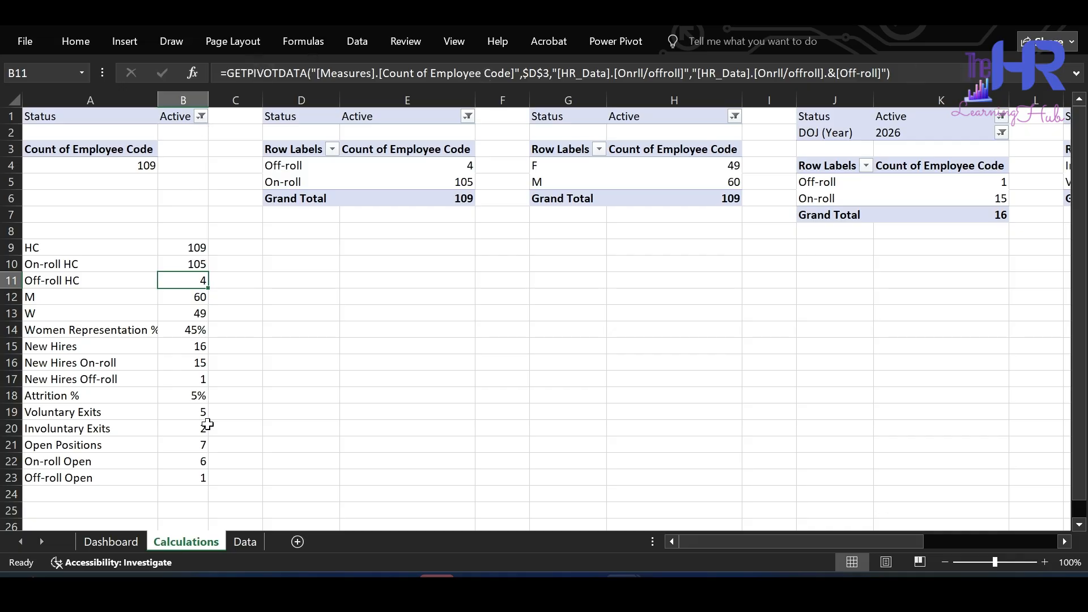
click(181, 549)
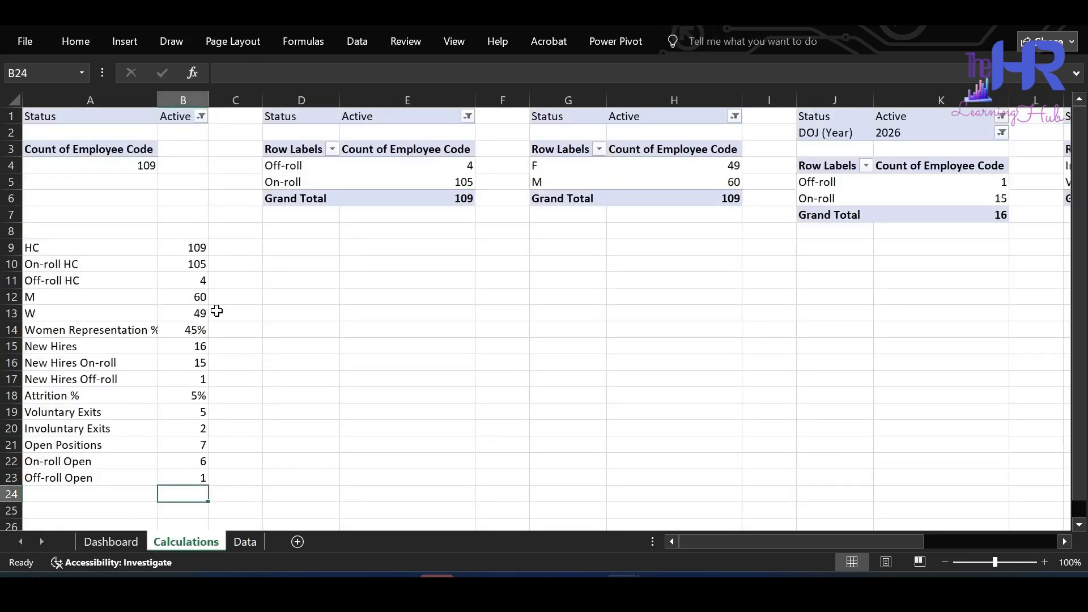
click(189, 262)
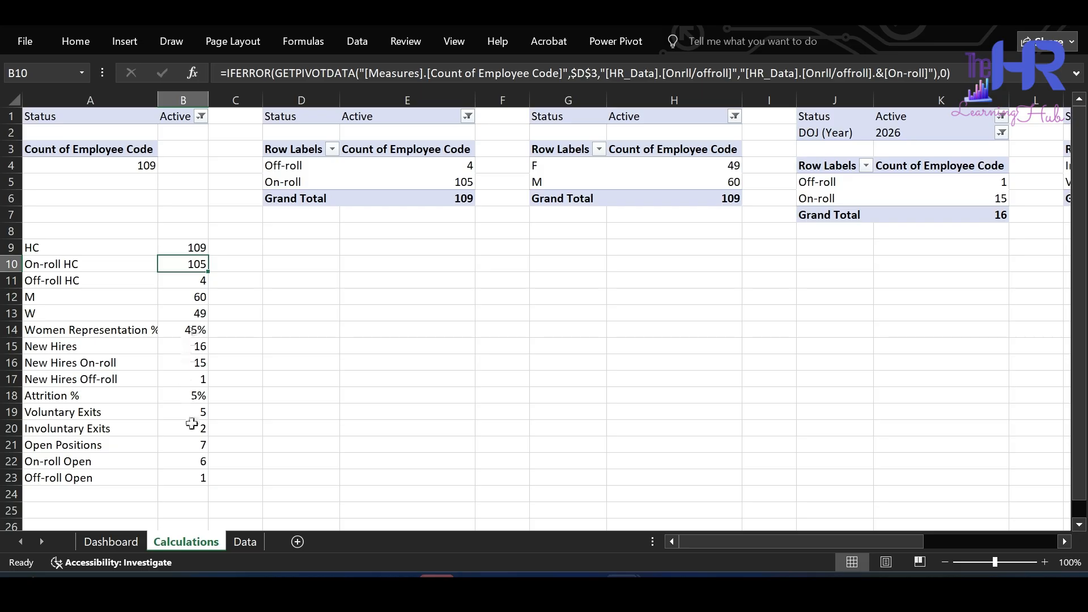
click(110, 542)
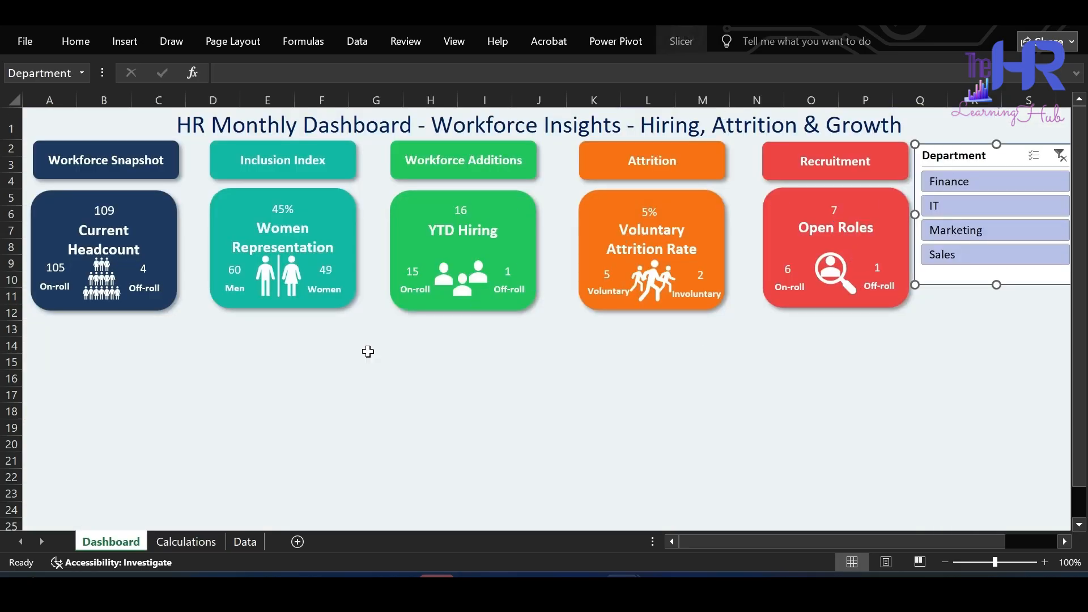
click(183, 543)
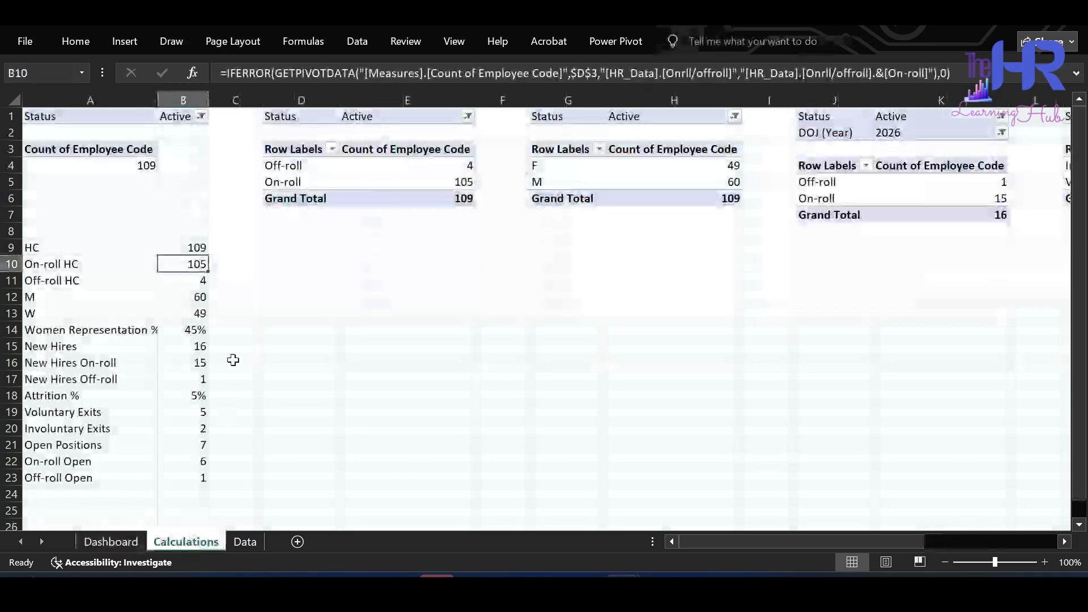
- Wrap the Off-roll HC formula in B11 in IFERROR so that errors return 0
click(183, 281)
click(226, 74)
text(IFERROR()
click(952, 74)
text(,0))
key(Return)
- Wrap the M and W headcount formulas in B12 and B13 in IFERROR with 0 as the fallback
click(226, 74)
text(IFERROR()
click(925, 74)
text(,0))
key(Return)
click(226, 74)
text(IFERROR()
click(925, 74)
text(,0))
key(Return)
key(Return)
text())
key(Return)
- Wrap the Voluntary Exits formula in B19 in IFERROR, returning 0 on error
click(183, 412)
click(226, 73)
text(IFERROR()
click(941, 74)
text(,0))
key(Return)
click(313, 319)
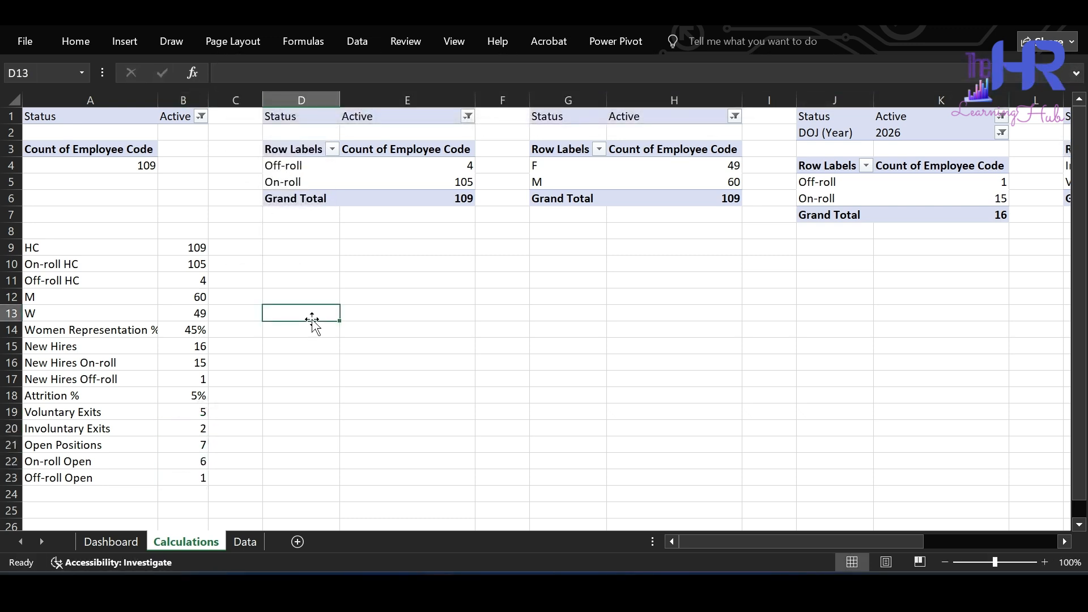
- Copy the headcount pivot table in A1:B4 and paste it at A27, below the metrics list
drag(79, 116, 184, 165)
key(ctrl+c)
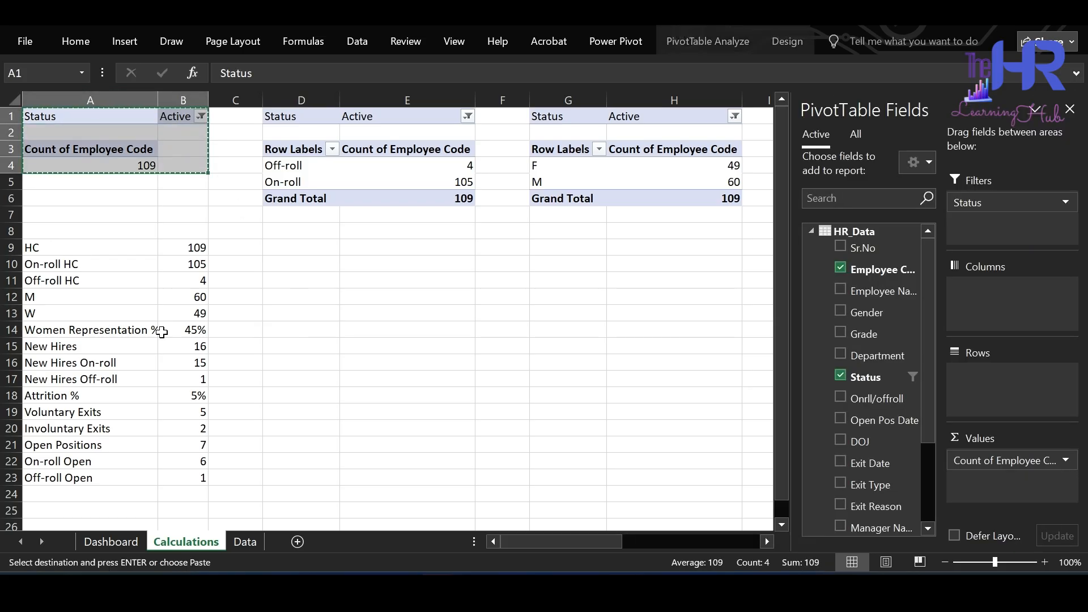
scroll(153, 386, down, 2)
click(98, 456)
key(ctrl+v)
- Add the Grade field to the rows of the pasted pivot table at A27
click(120, 509)
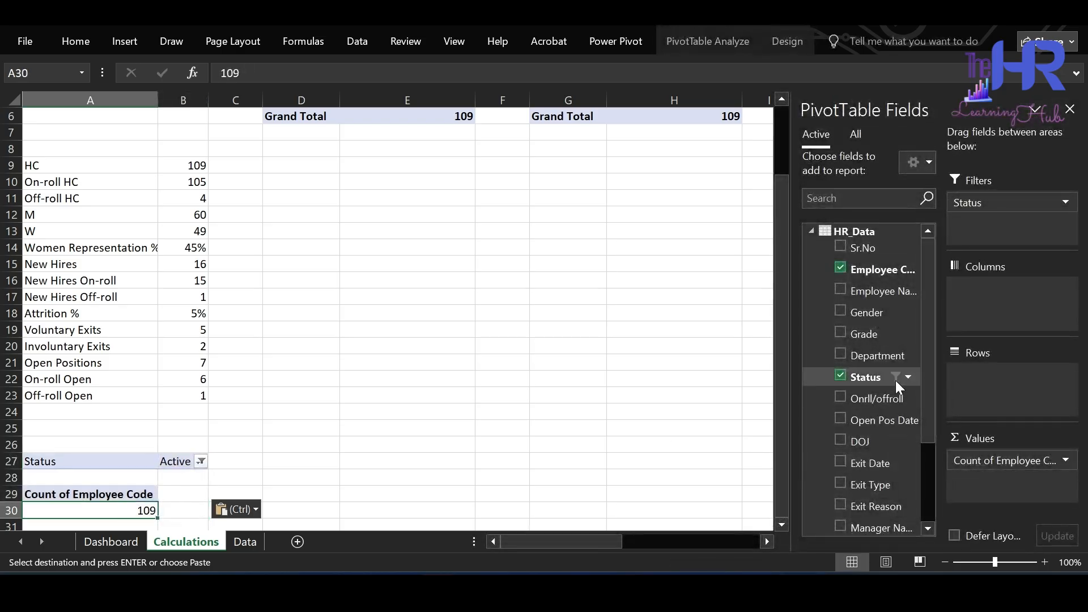
click(874, 340)
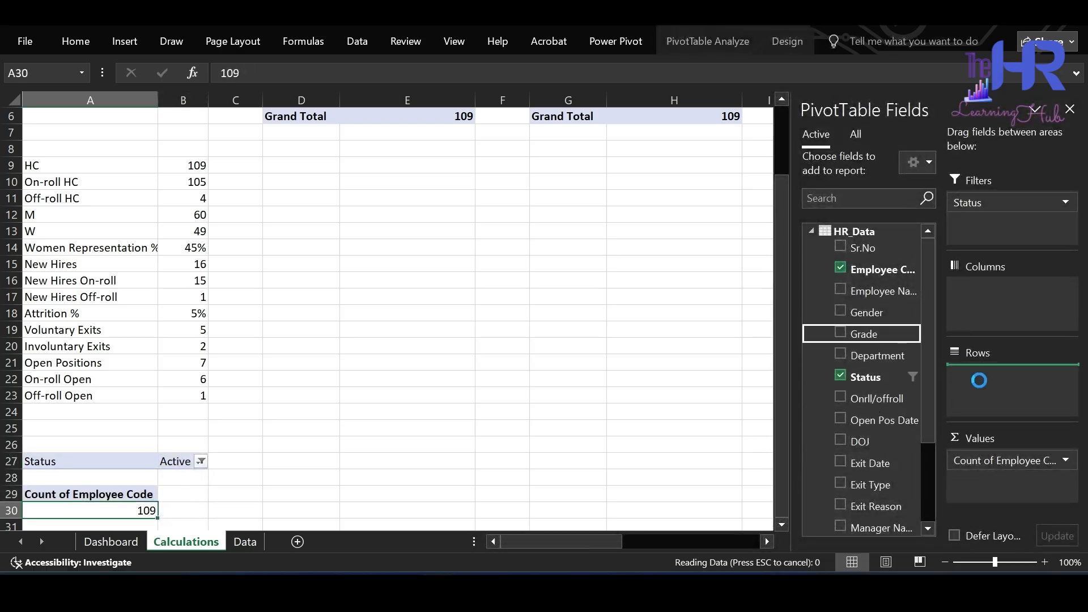
scroll(352, 453, down, 3)
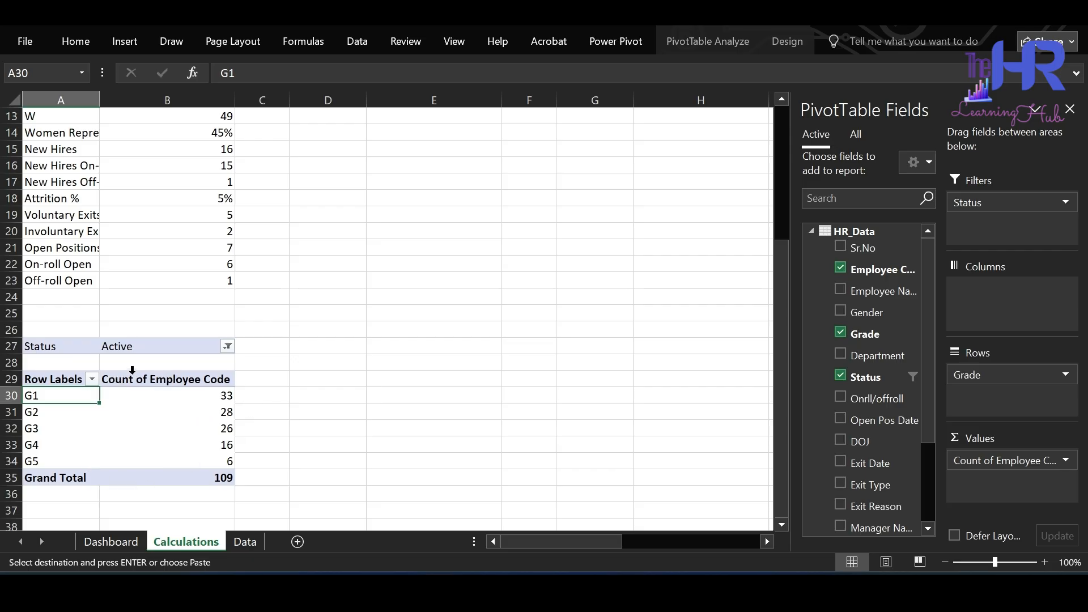
mouse_move(652, 572)
click(669, 487)
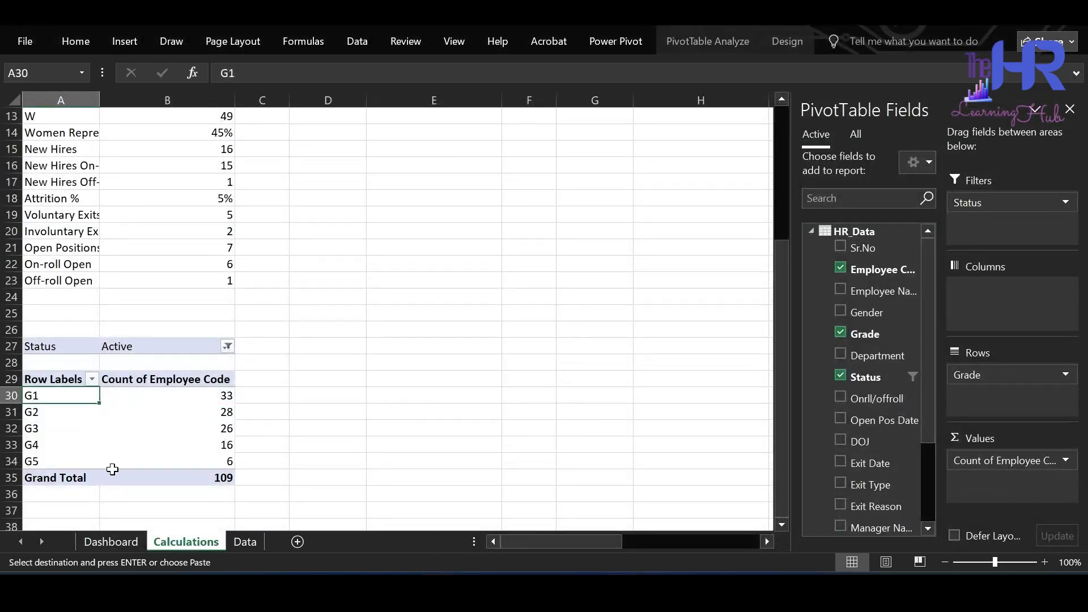
- List the grades G1, G2, G3, G4 and G5 in A38:A42 below the grade pivot table
scroll(112, 469, down, 2)
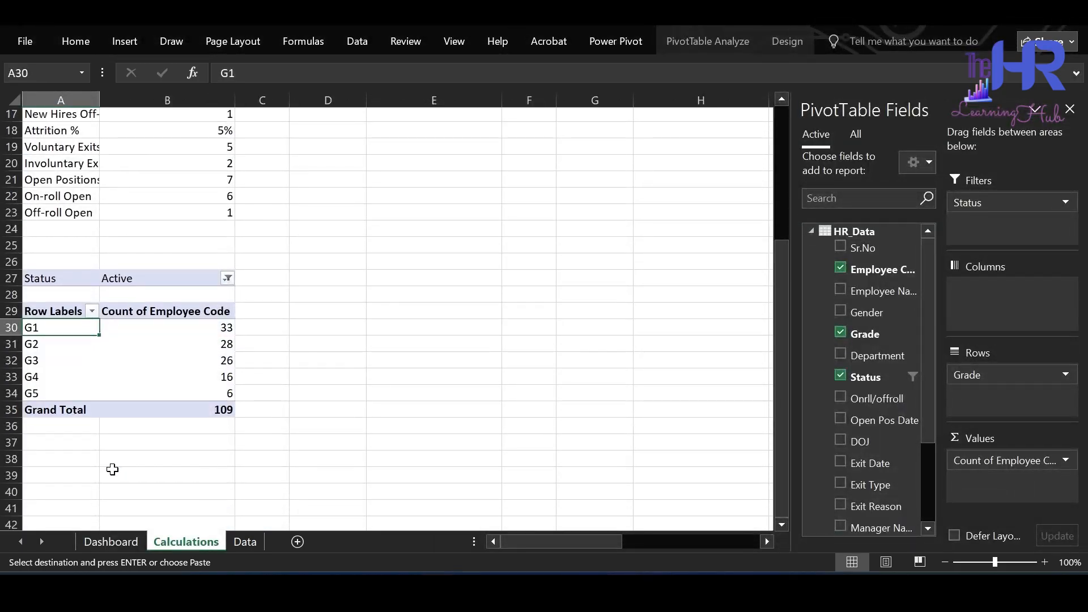
click(69, 442)
text(G1)
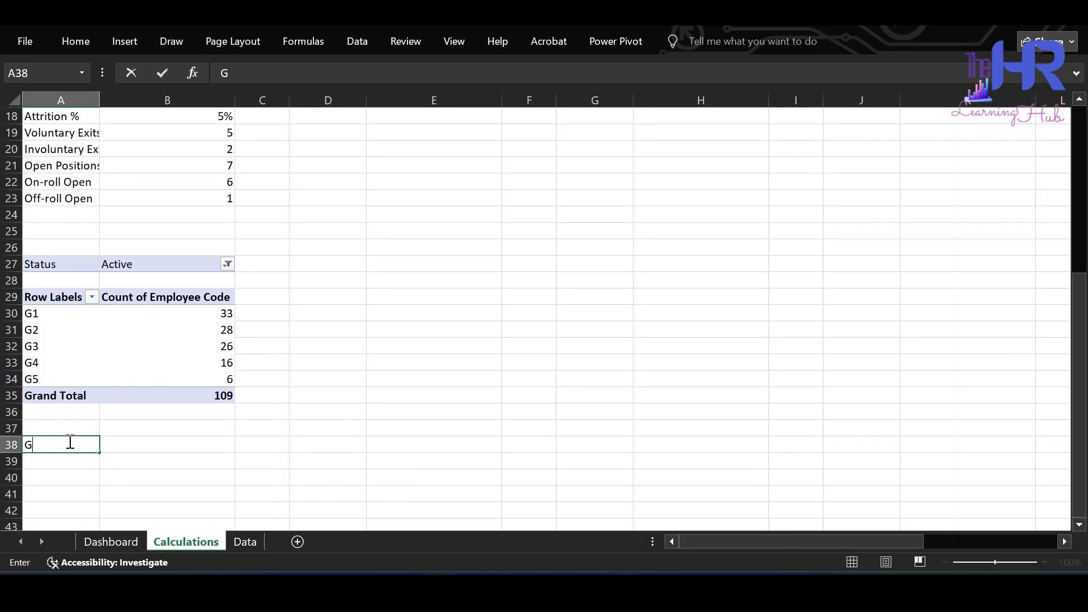
key(Return)
text(G2)
key(Return)
text(G3)
key(Return)
text(G4)
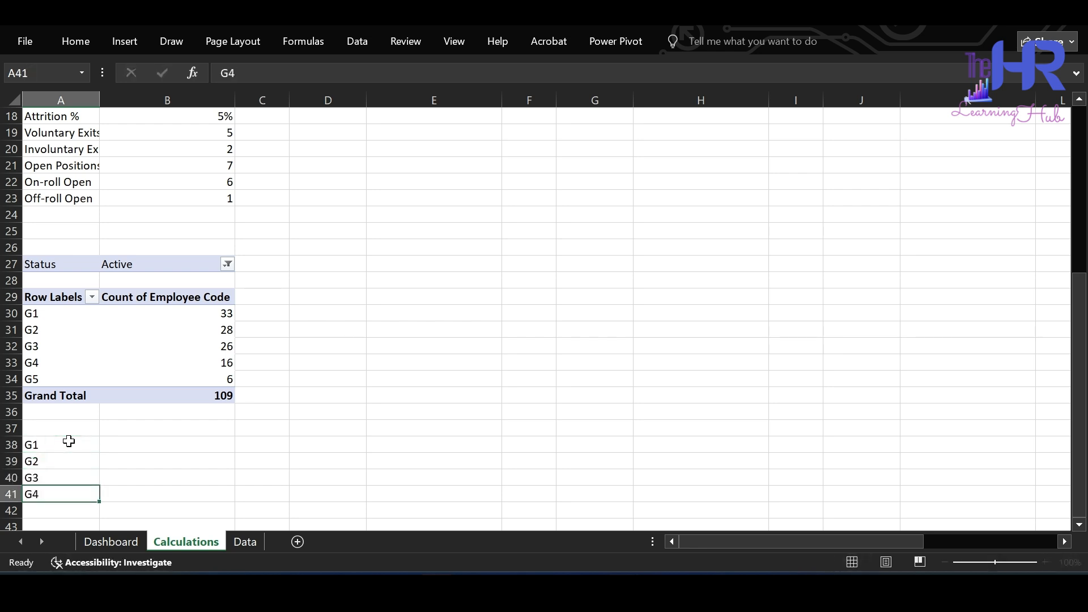
key(Return)
text(G)
- Enter the headers Grade in A37 and Emp Count in B37 above the grade list
key(Up)
key(Up)
key(Up)
key(Up)
key(Up)
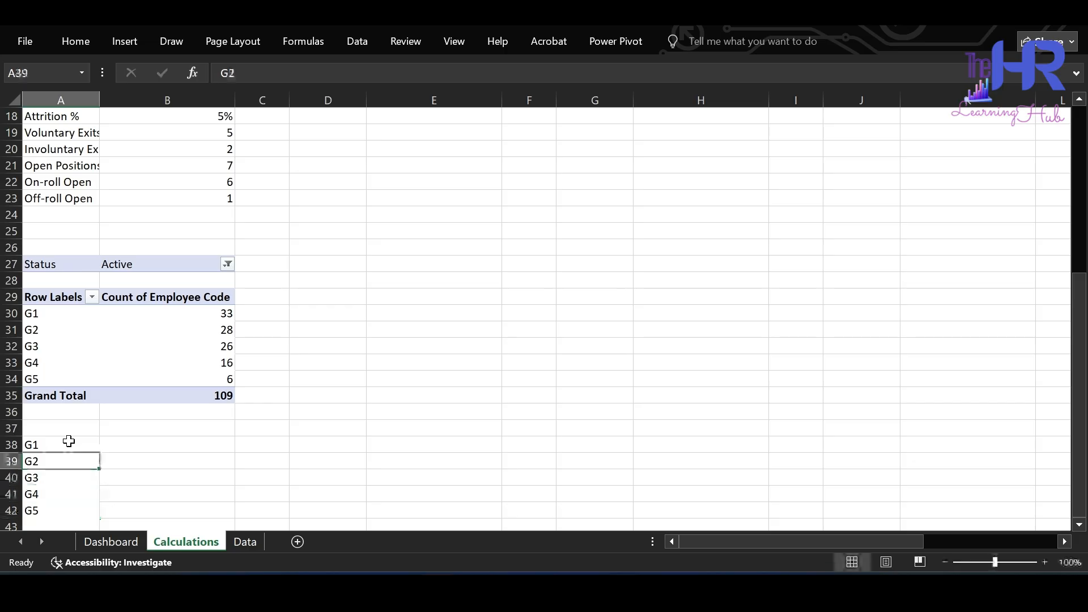
text(Grade)
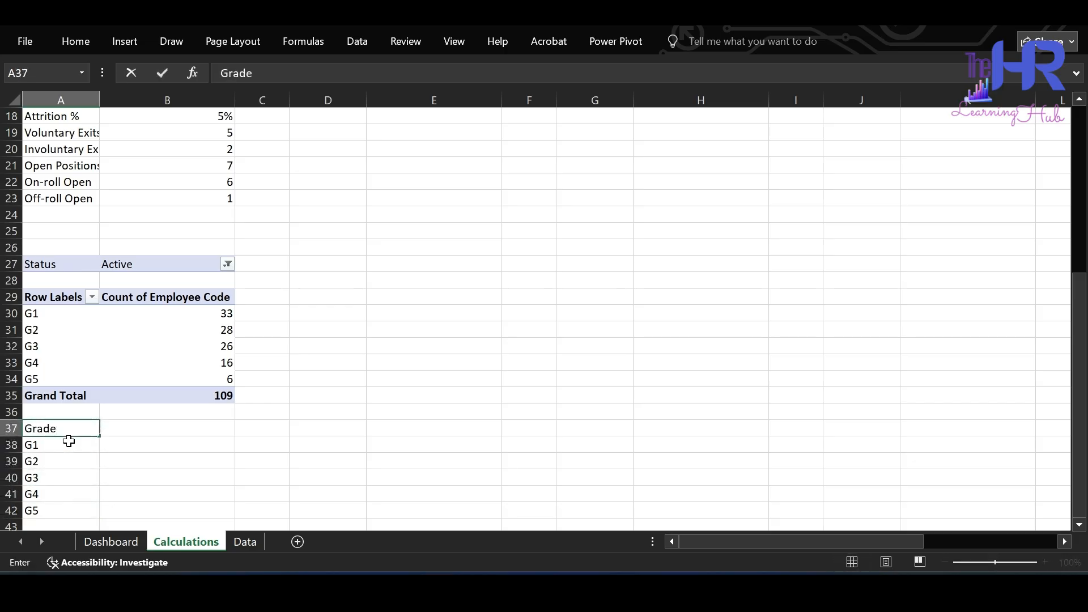
key(Tab)
text(E)
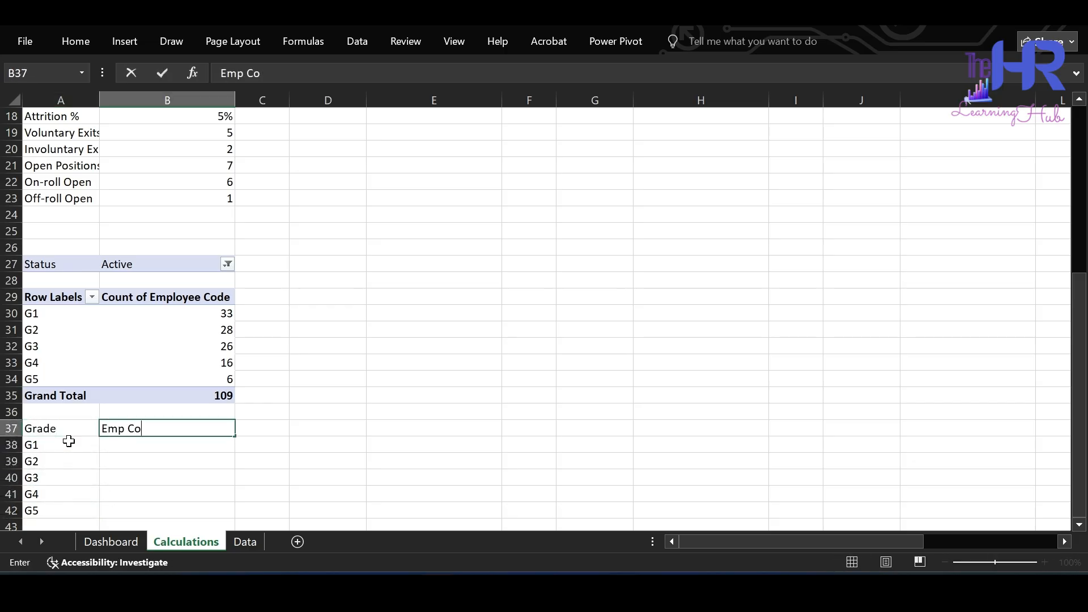
key(Return)
- Link B38 to the G1 employee count in the grade pivot table
key(Left)
key(Up)
key(shift+Right)
key(Down)
key(Right)
text(=)
click(216, 314)
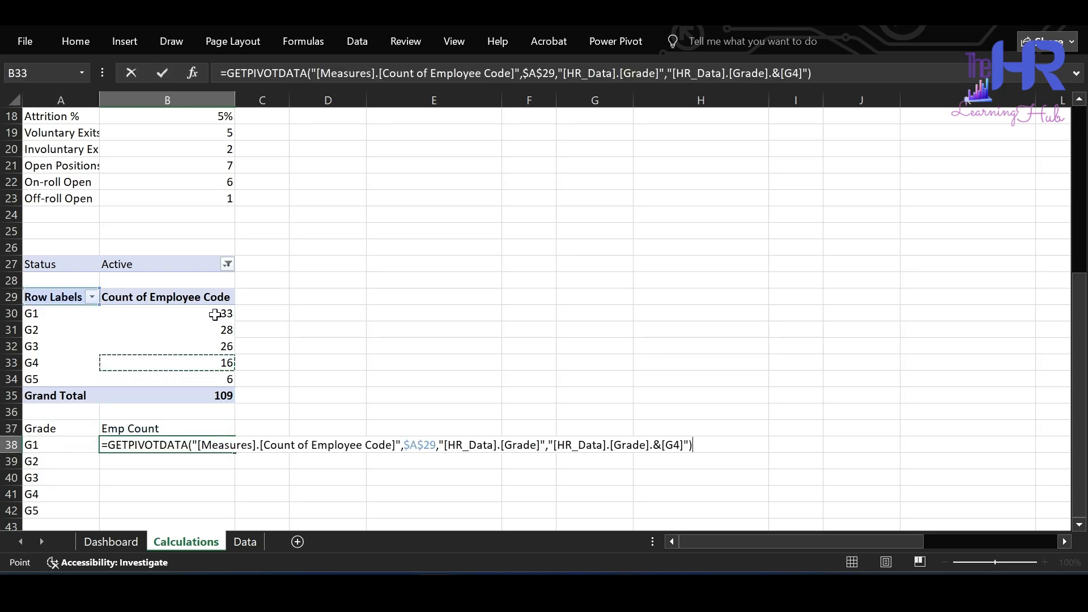
key(Return)
- Link B39:B42 to the pivot table's employee counts for G2, G3, G4 and G5
text(=)
key(Up)
key(Up)
key(Up)
key(Up)
key(Up)
key(Up)
key(Up)
key(Up)
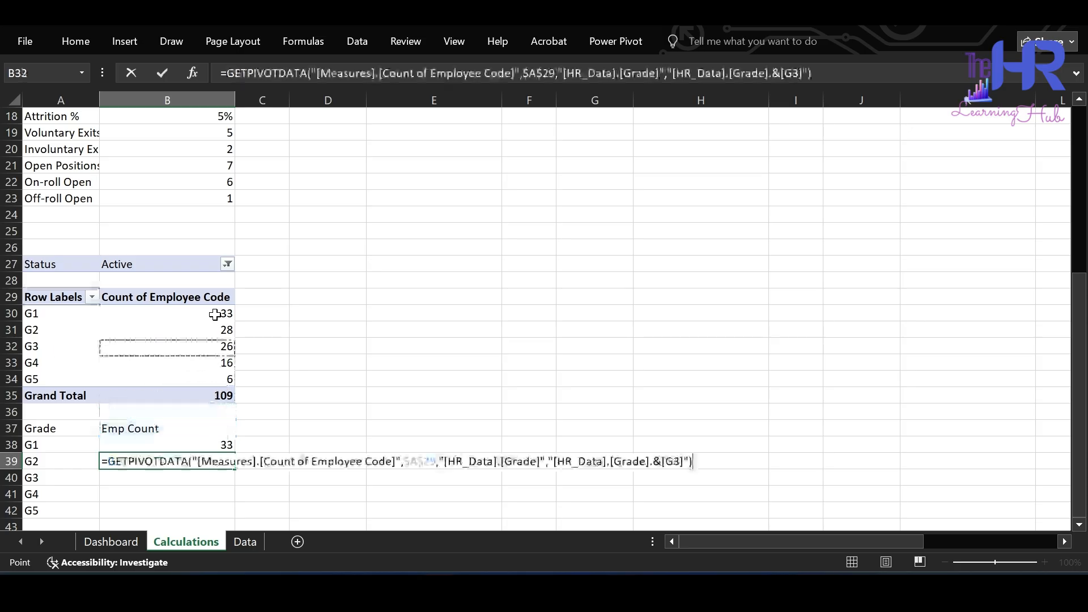
key(Return)
text(=)
key(Up)
key(Up)
key(Up)
key(Up)
key(Up)
key(Up)
key(Up)
key(Up)
key(Return)
text(=)
key(Up)
key(Up)
key(Up)
key(Up)
key(Up)
key(Up)
key(Up)
key(Up)
key(Return)
text(=)
key(Up)
key(Up)
key(Up)
key(Up)
key(Up)
key(Up)
key(Up)
key(Up)
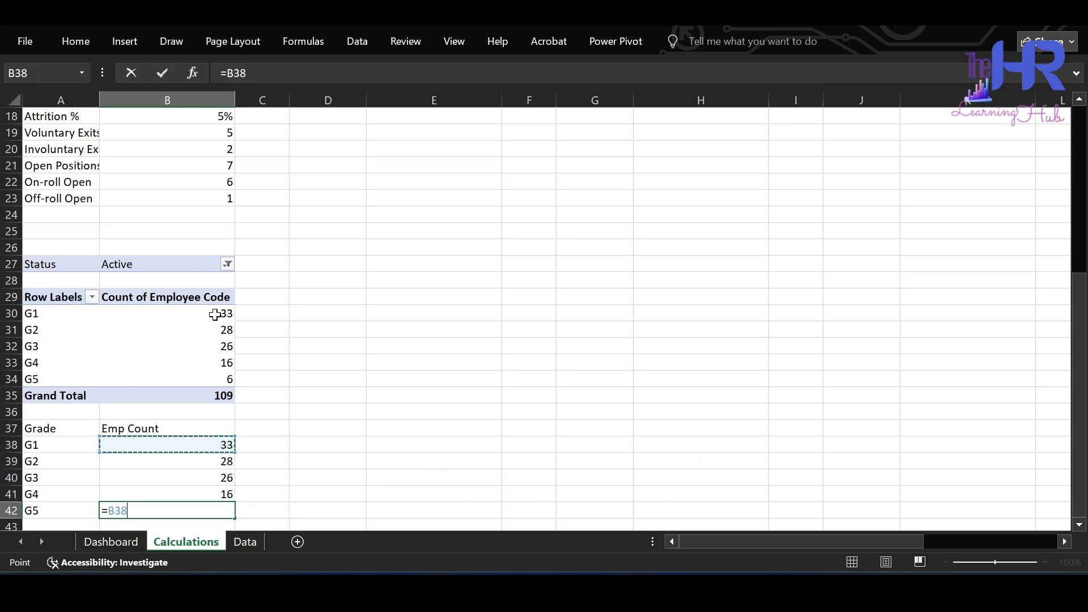
key(Return)
- Insert a funnel chart from the grade counts in A37:B42 and place it beside the grade tables
drag(71, 410, 204, 493)
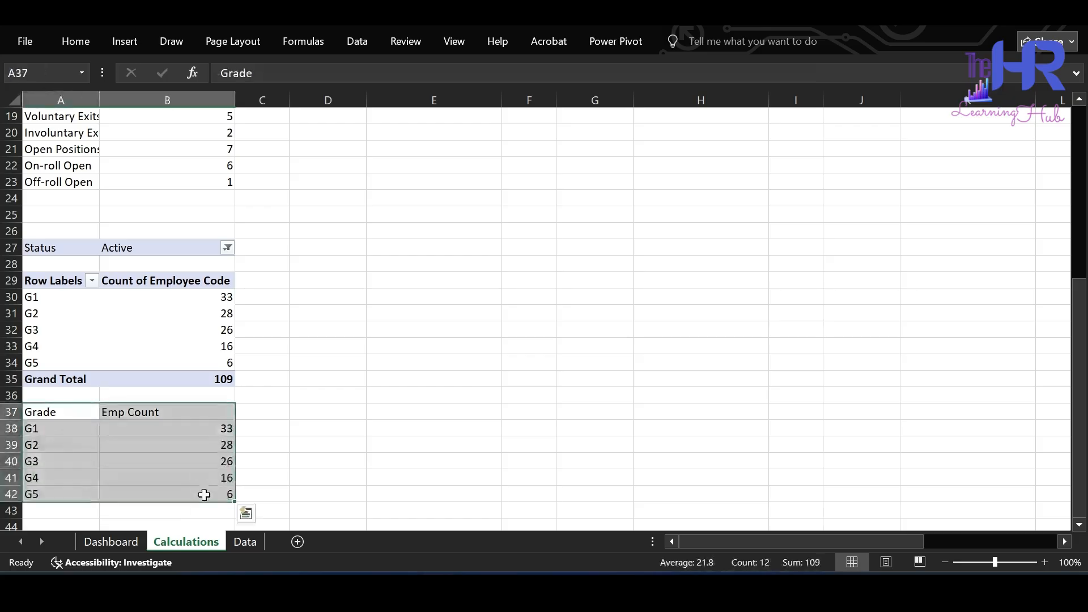
click(124, 49)
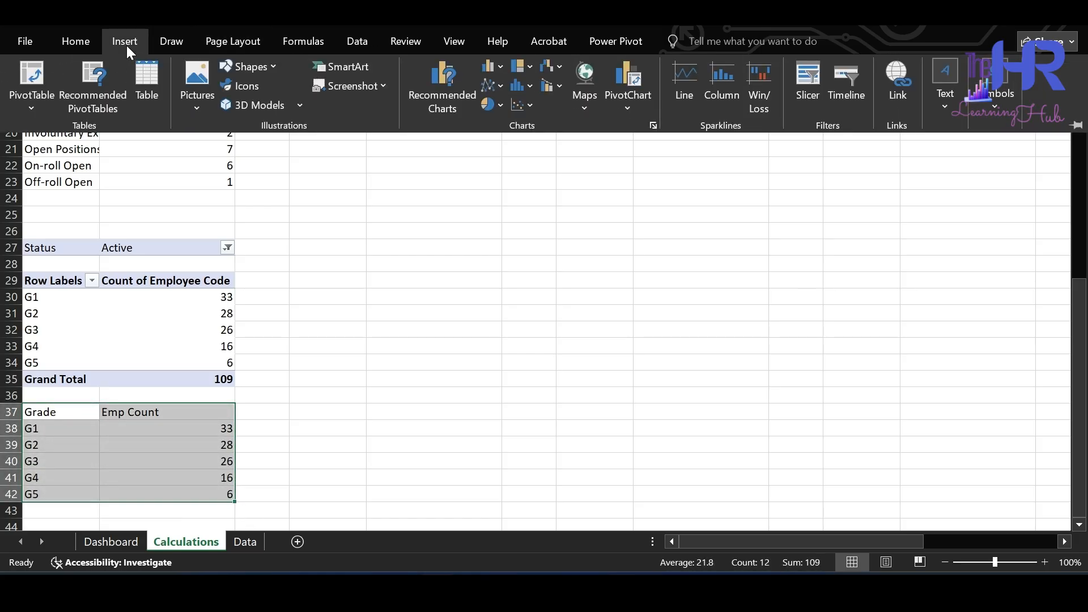
click(440, 90)
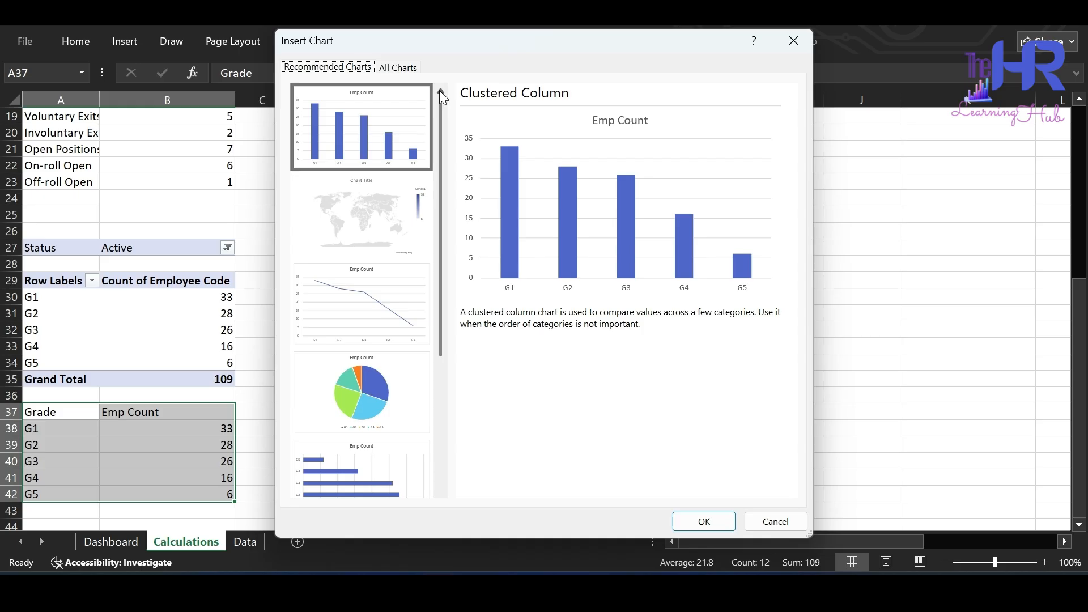
scroll(358, 339, down, 3)
click(356, 423)
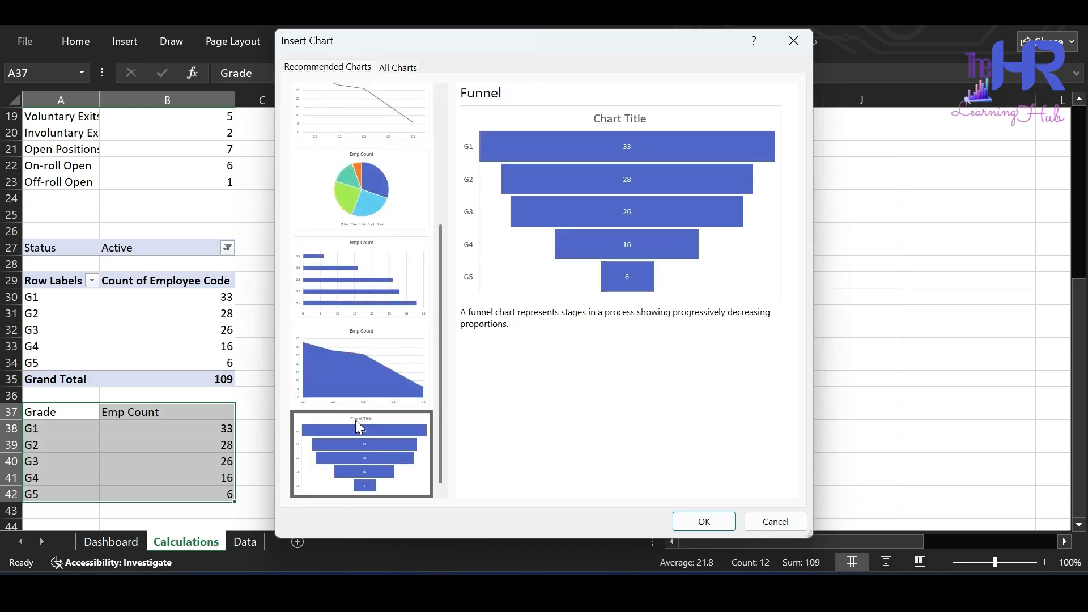
click(704, 522)
drag(663, 203, 617, 270)
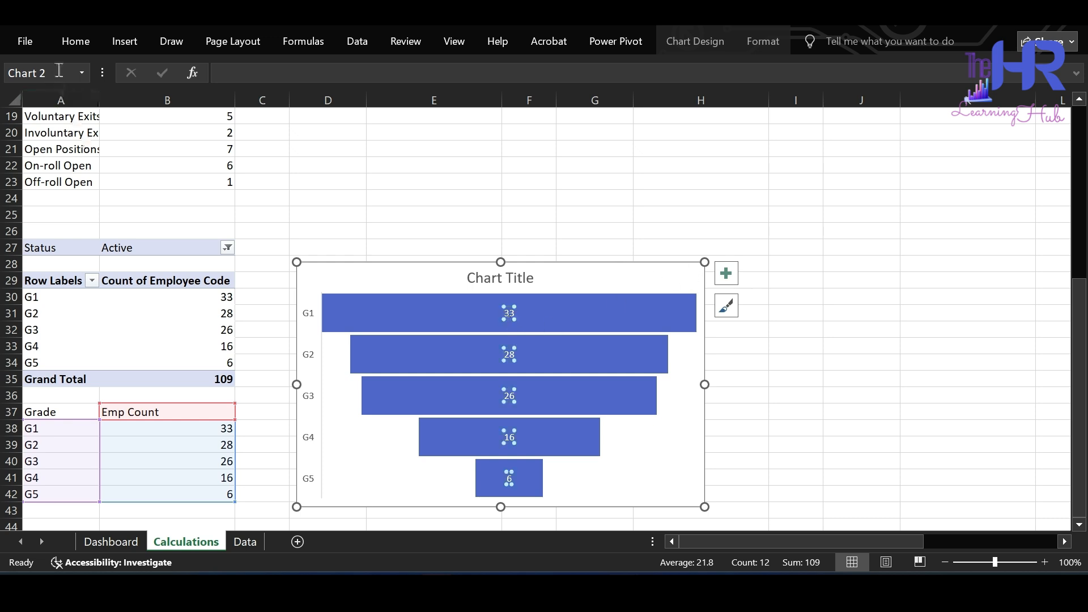
- Enlarge the funnel chart's data labels to 10.5 pt and make their text white
click(76, 41)
click(239, 75)
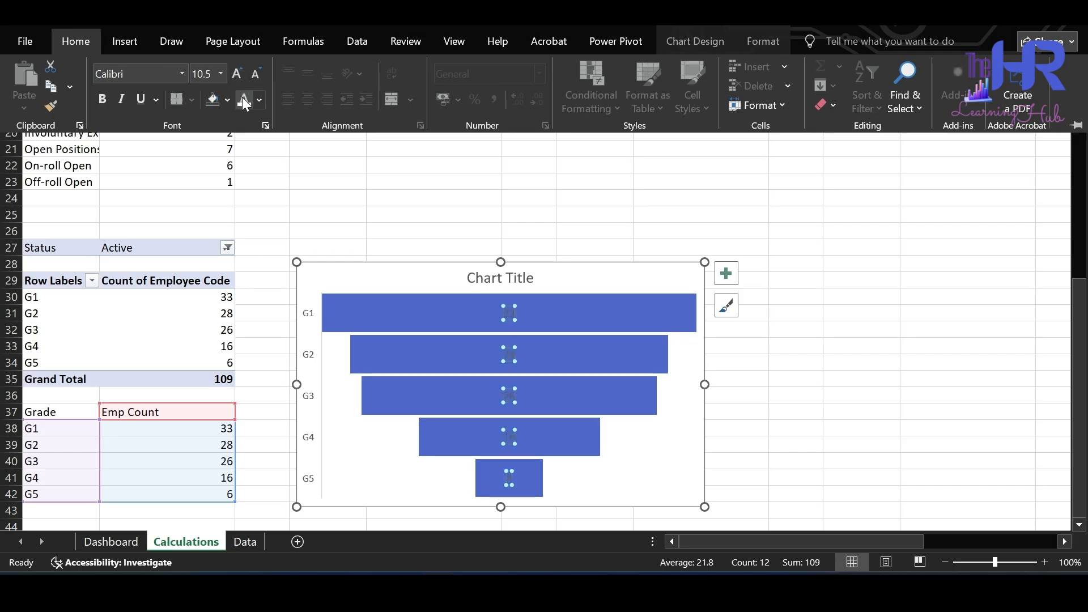
click(243, 99)
- Title the funnel chart "Employee distribution by level"
click(496, 282)
double_click(488, 278)
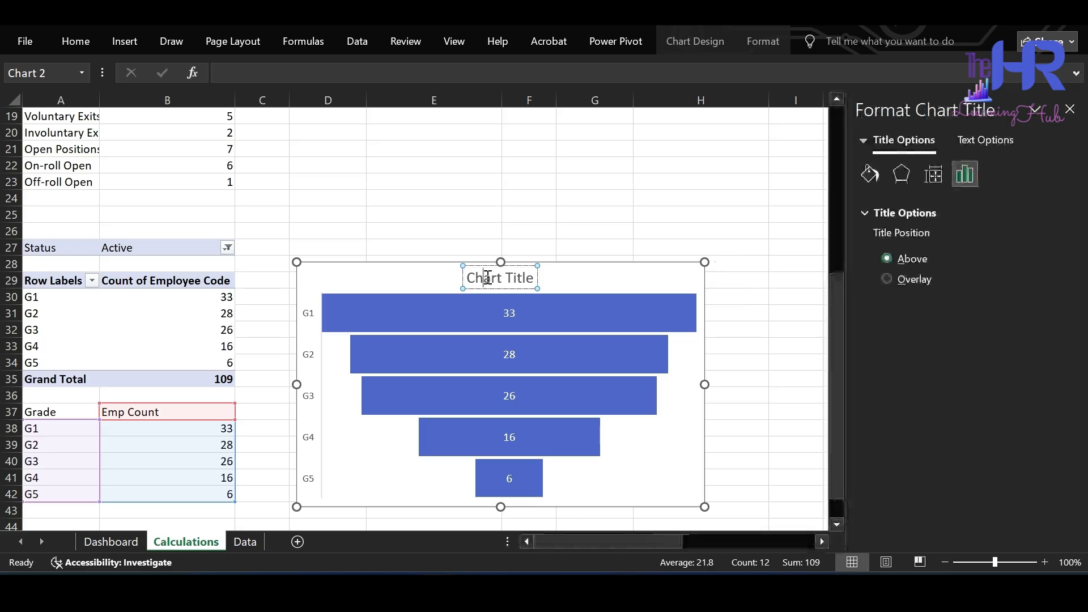
drag(487, 278, 534, 280)
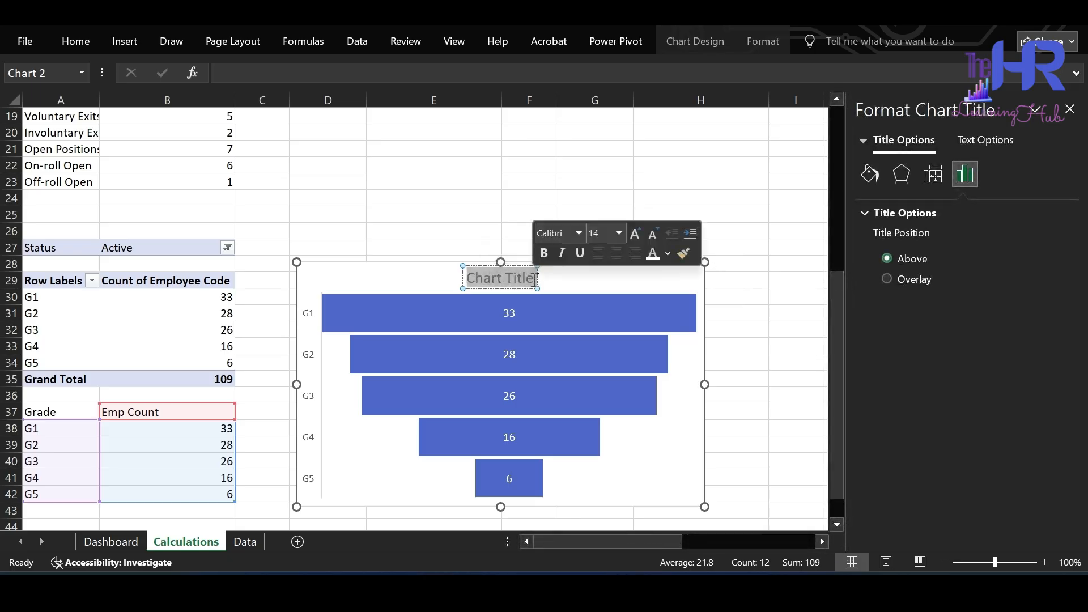
text(Employee)
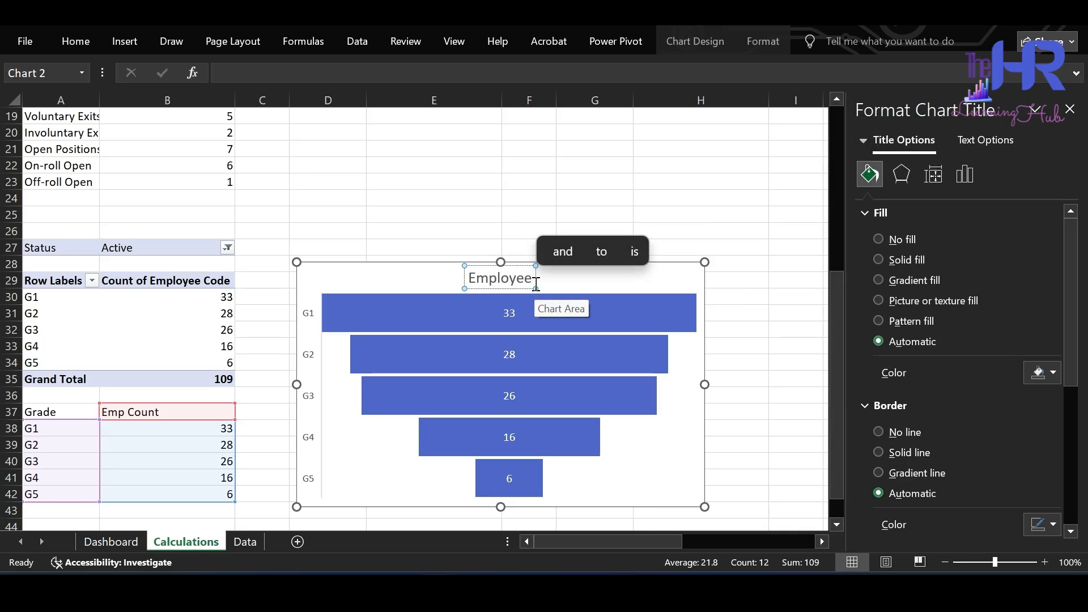
text( distribution by level)
click(727, 292)
click(696, 286)
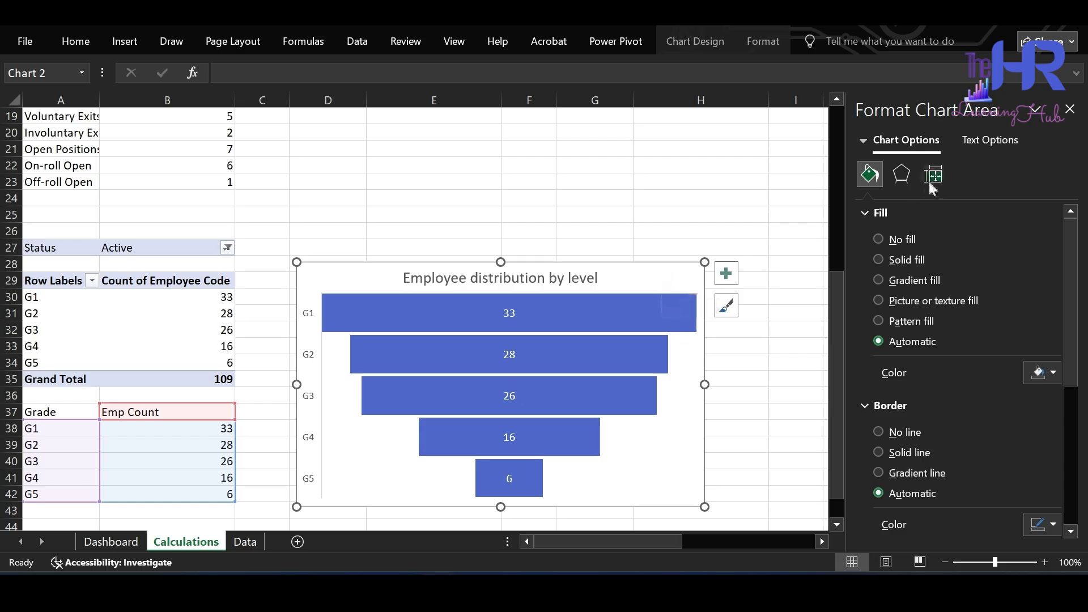
- Set the funnel series gap width to 0% and slightly reduce the chart's height
click(645, 308)
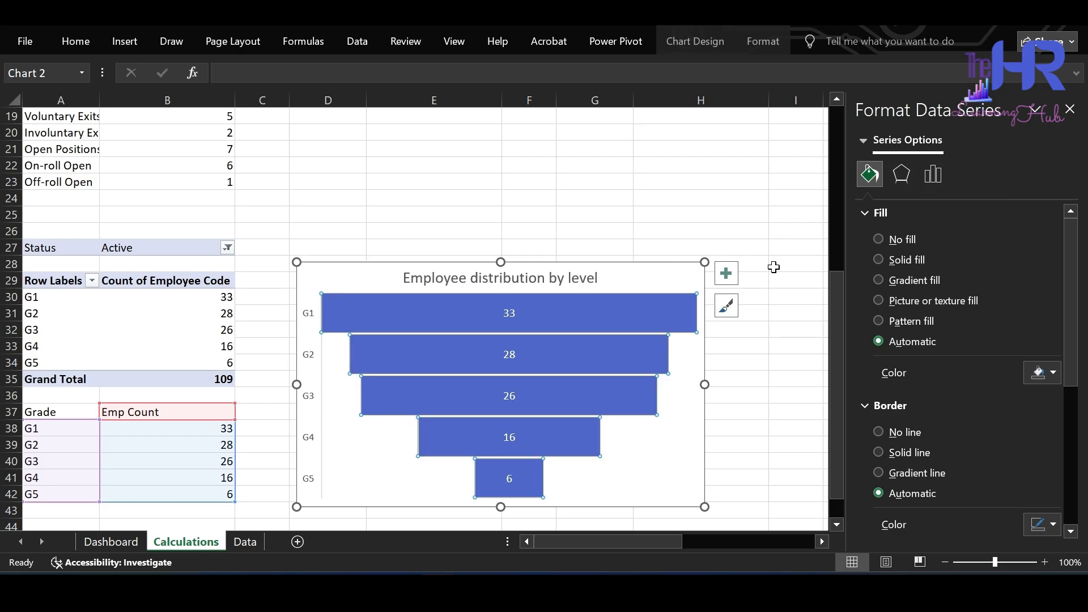
click(937, 179)
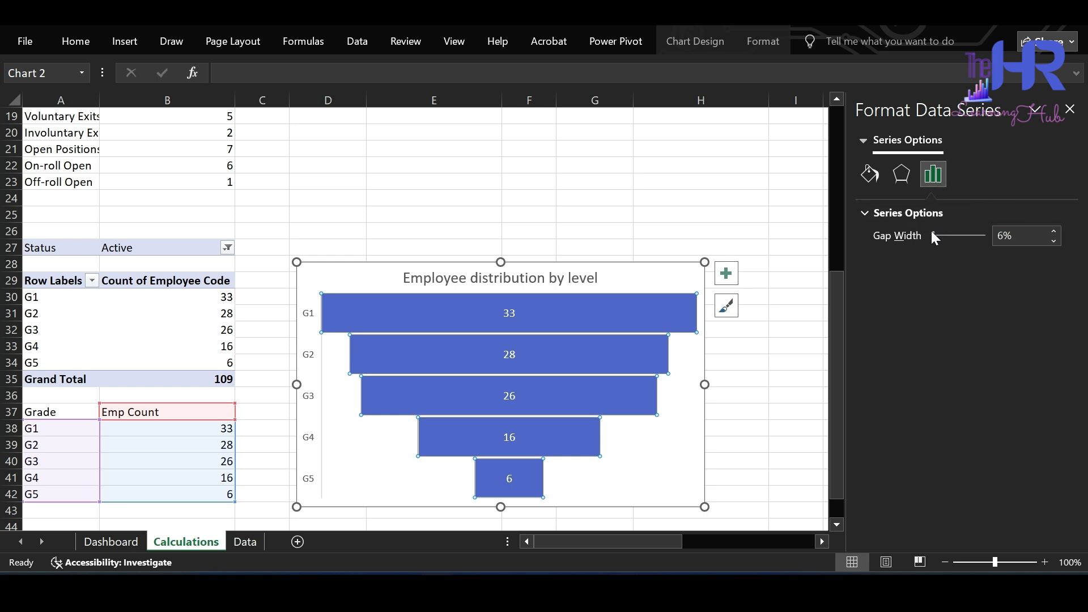
drag(930, 233, 927, 233)
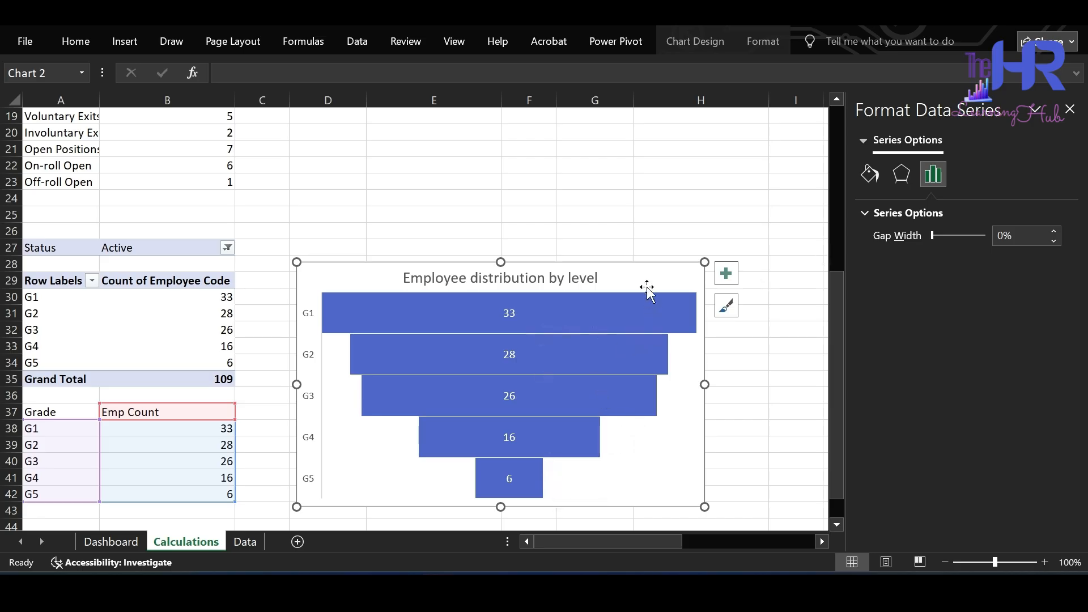
drag(512, 513, 512, 500)
- Set the funnel chart area's fill to No Fill
click(775, 41)
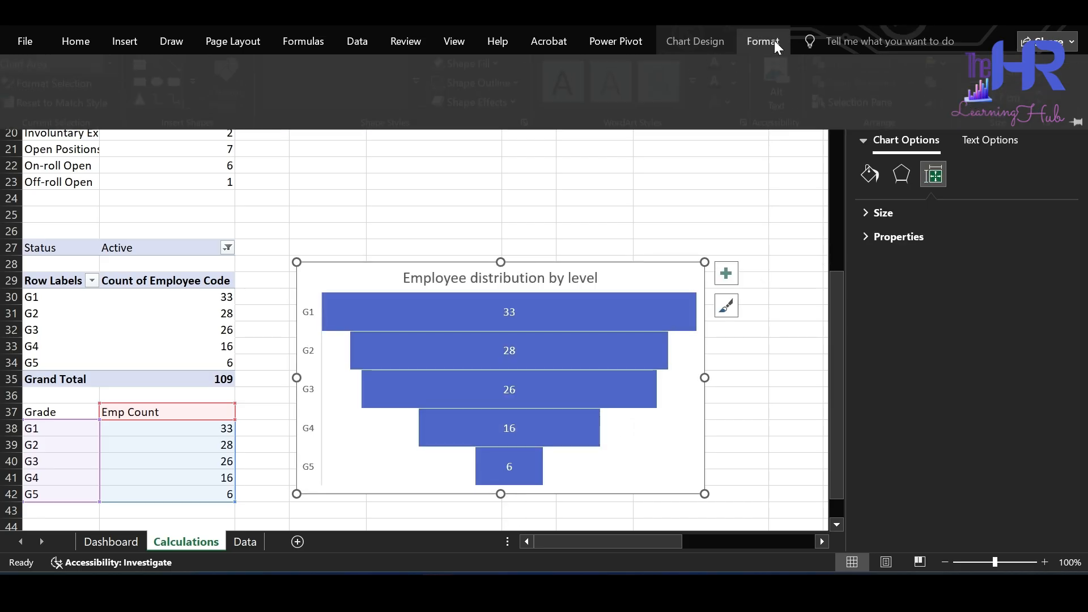
click(489, 67)
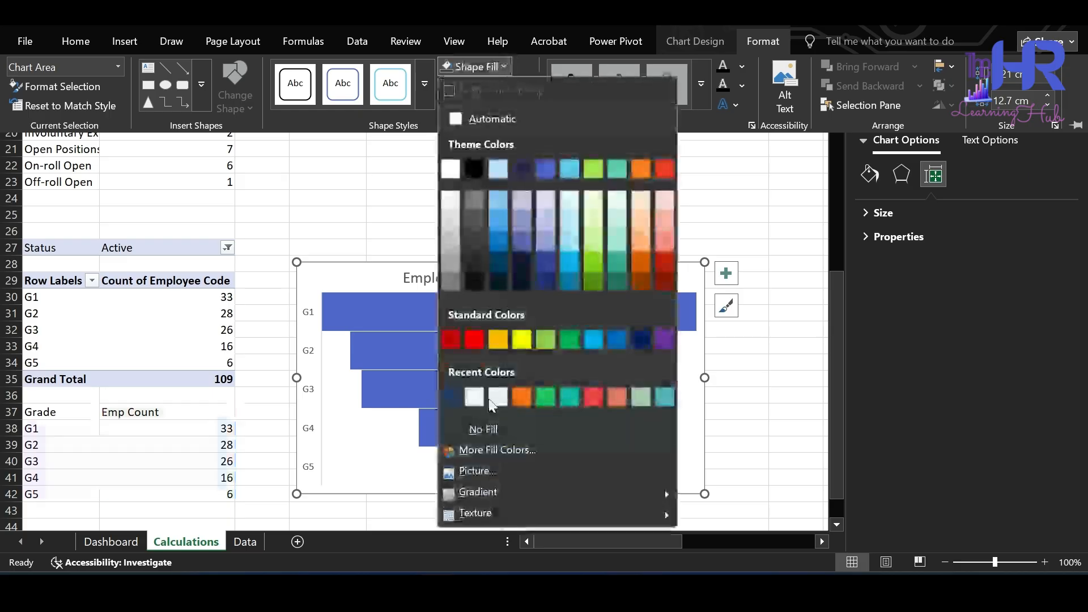
click(484, 429)
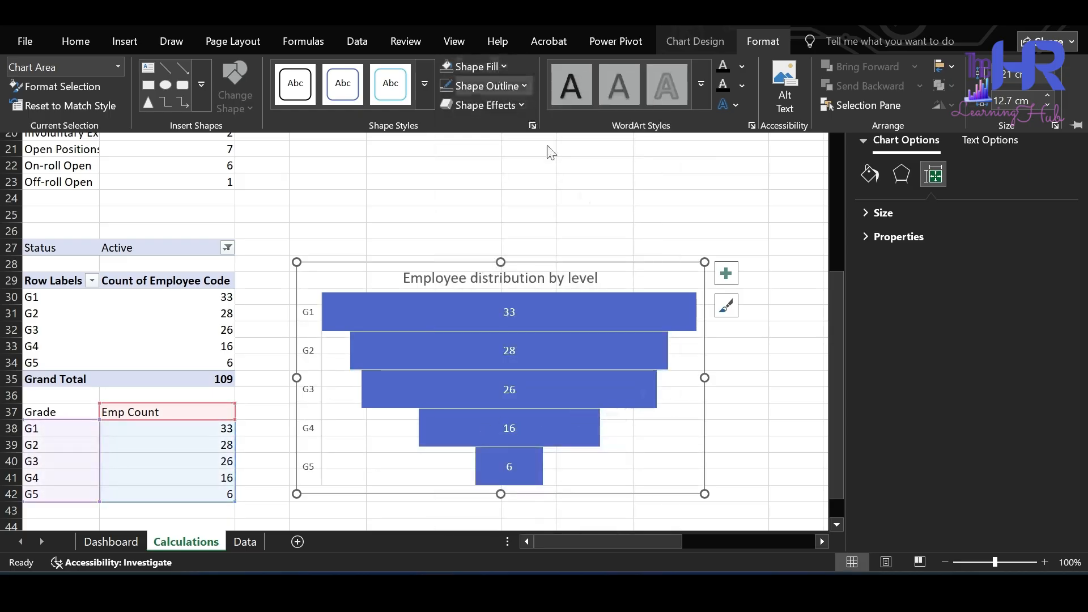
- Move the funnel chart from the Calculations sheet to the Dashboard sheet, centred beneath the metric cards
click(629, 274)
key(ctrl+x)
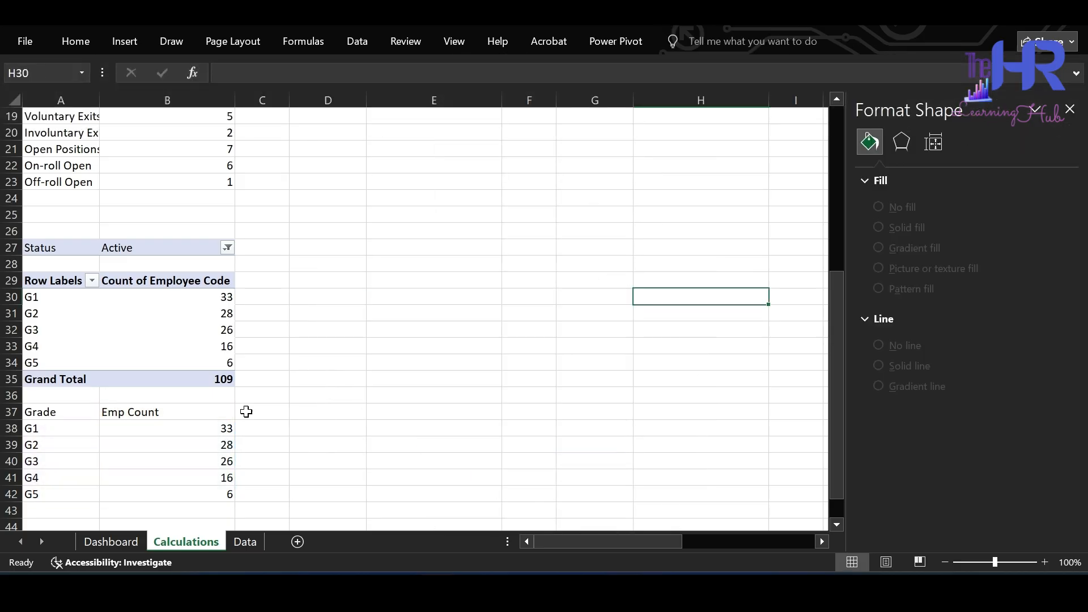
click(114, 545)
click(280, 346)
key(ctrl+v)
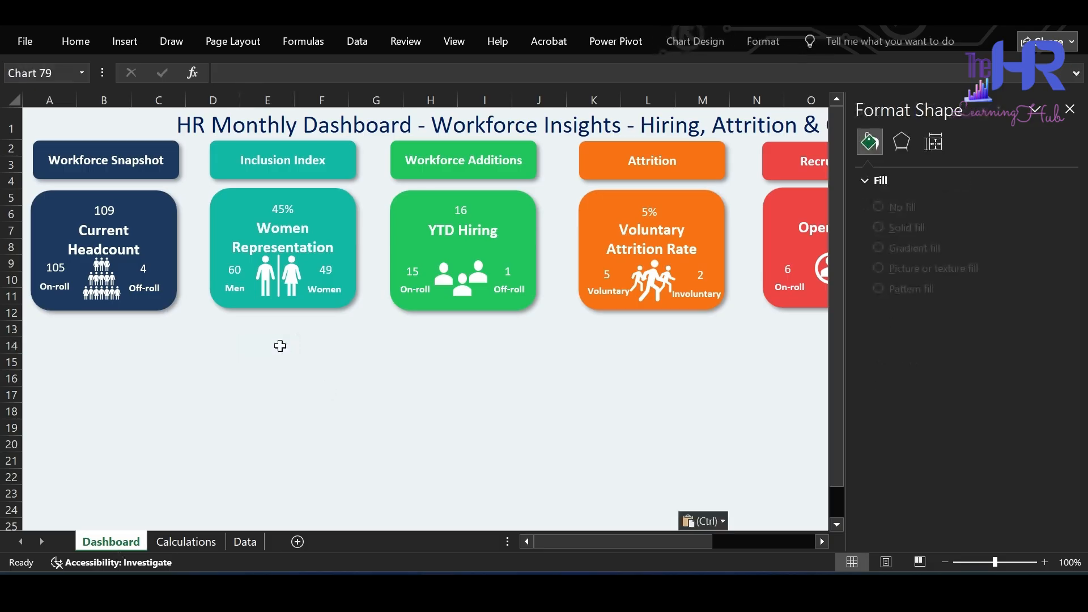
click(309, 346)
drag(318, 331, 423, 331)
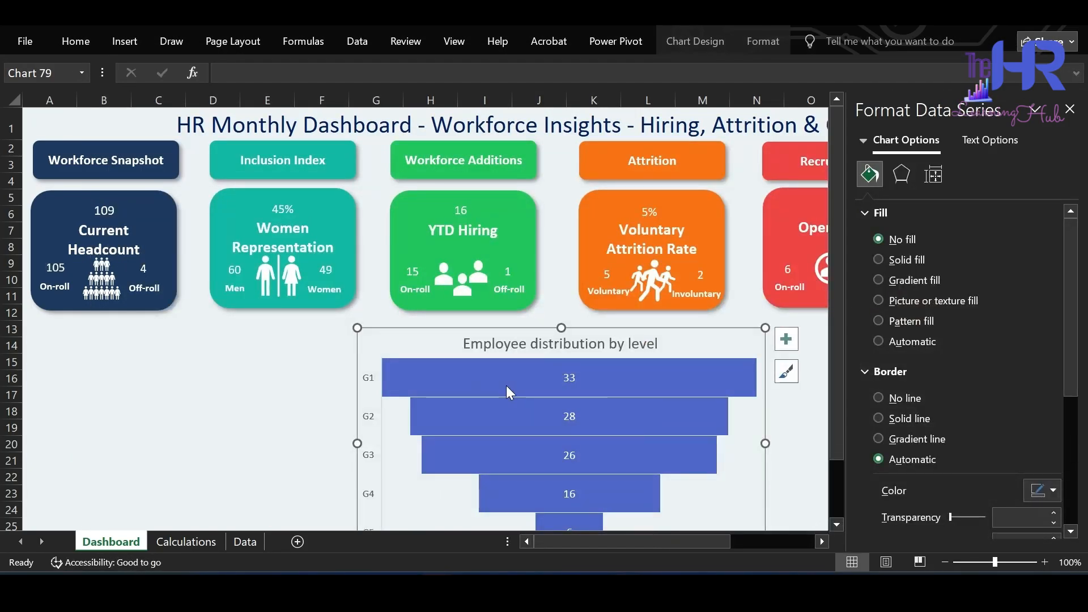
- Fill only the G1 funnel bar with the dark navy of the Current Headcount card
click(506, 386)
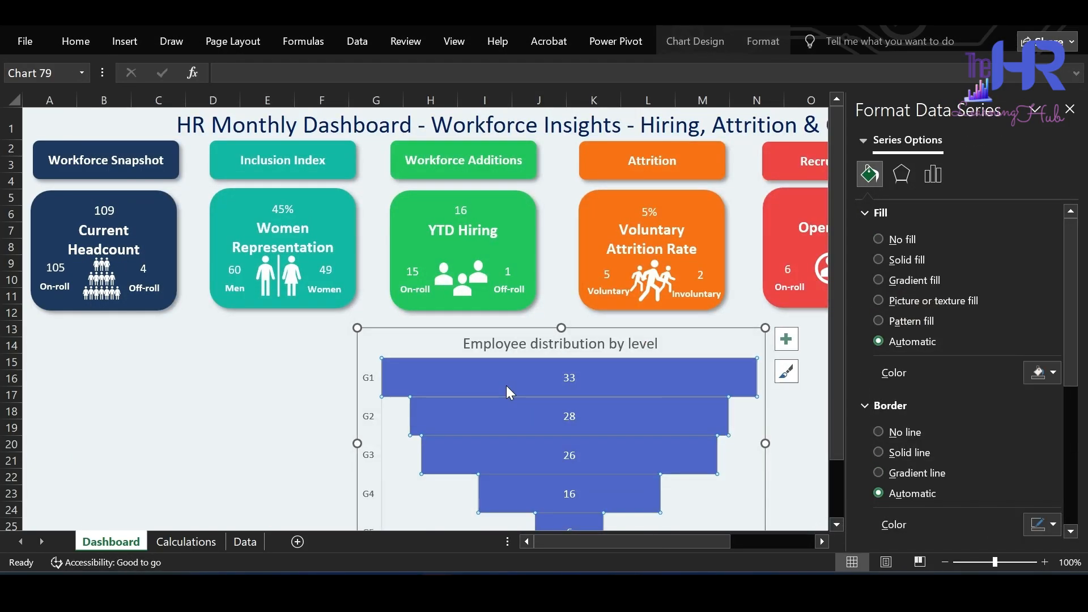
click(664, 385)
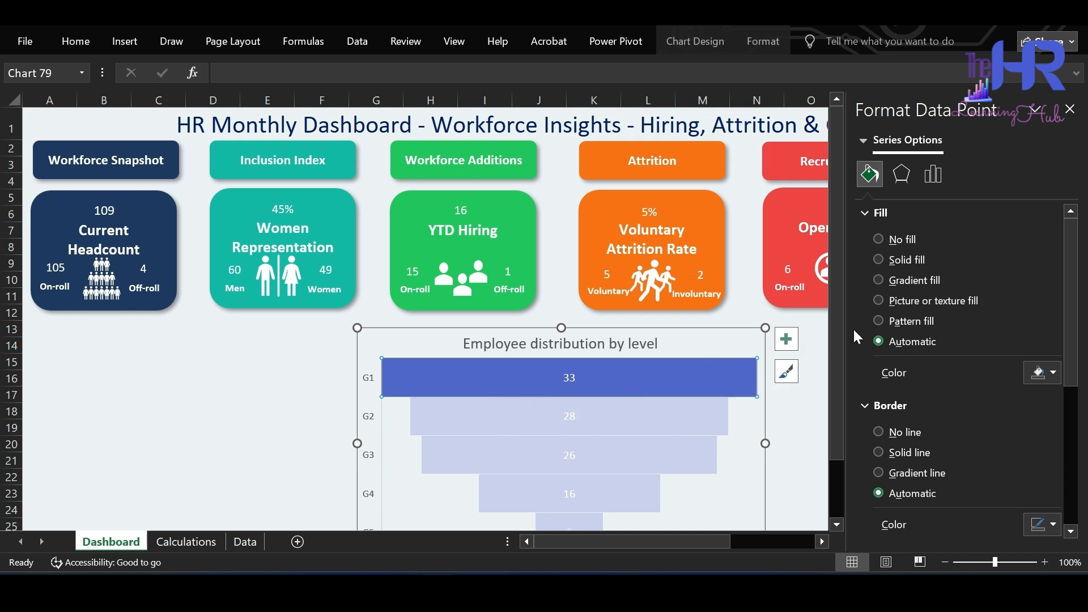
click(902, 261)
click(1035, 373)
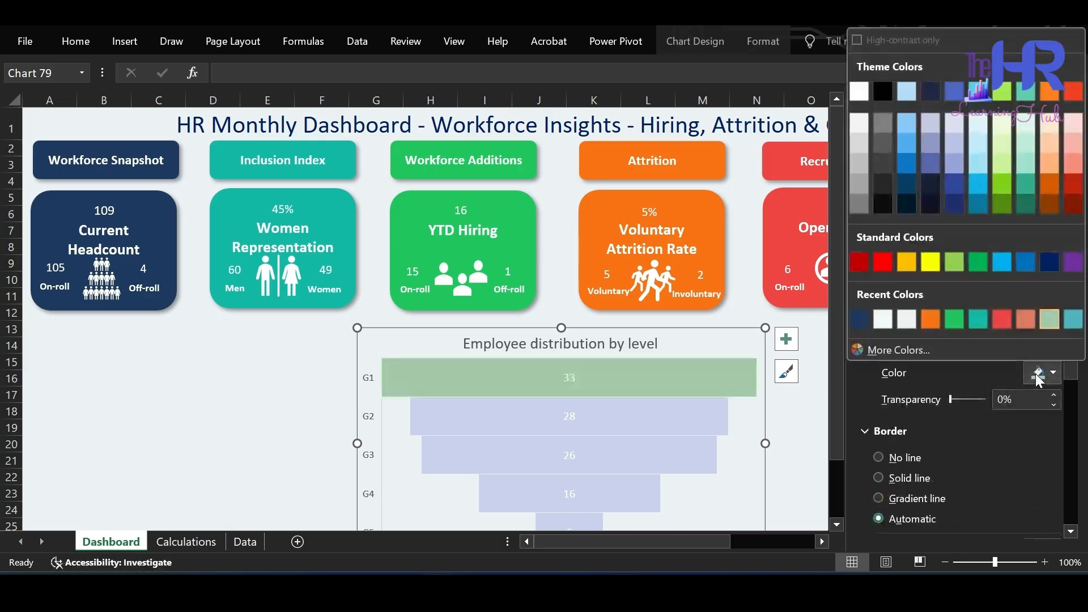
click(862, 320)
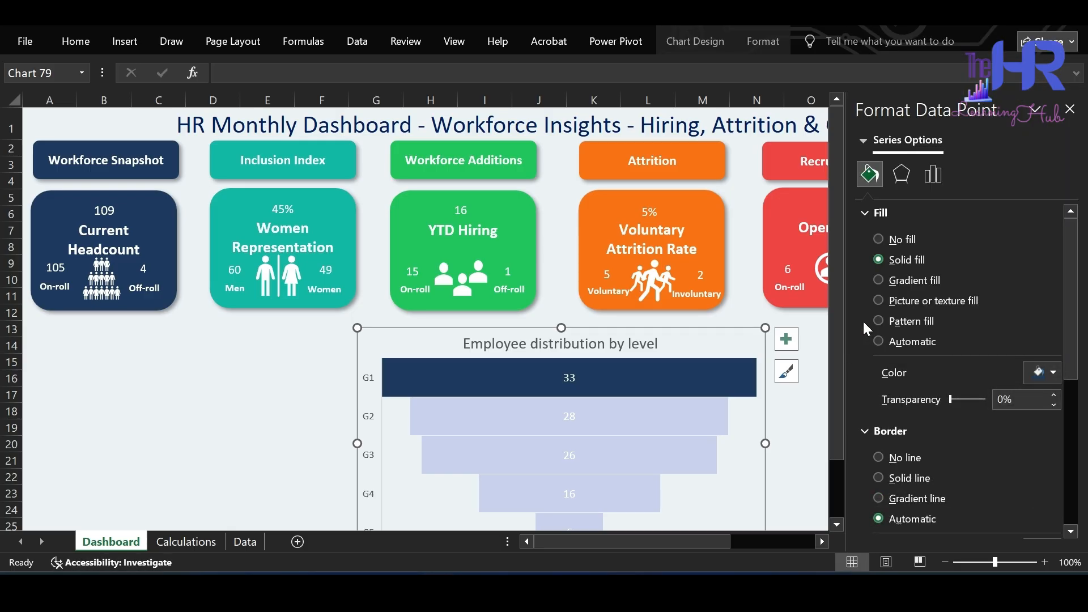
- Fill the G2 funnel bar with the teal of the Women Representation card
click(697, 424)
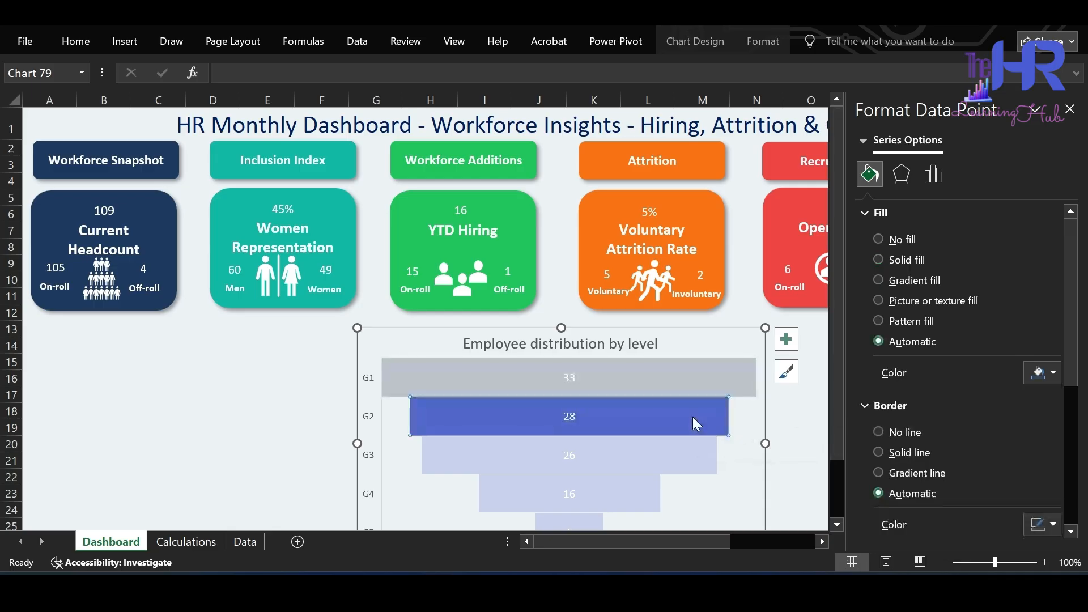
click(1040, 373)
click(957, 319)
click(1043, 373)
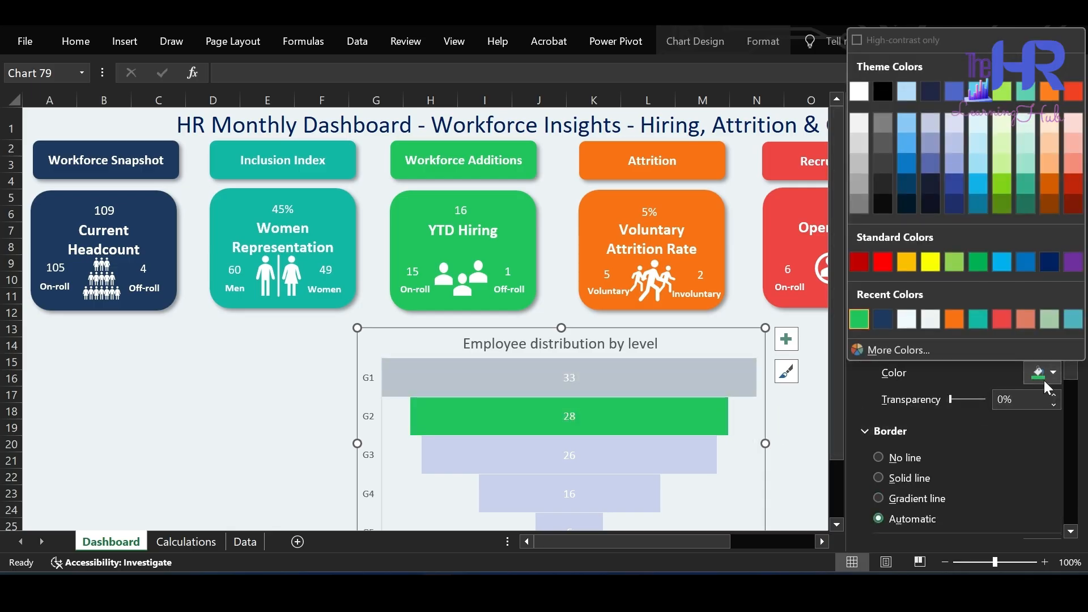
click(980, 320)
- Fill the G3 funnel bar with the cards' green and the G4 bar with their orange
click(710, 458)
click(1043, 373)
click(904, 318)
click(658, 500)
click(1050, 374)
click(978, 319)
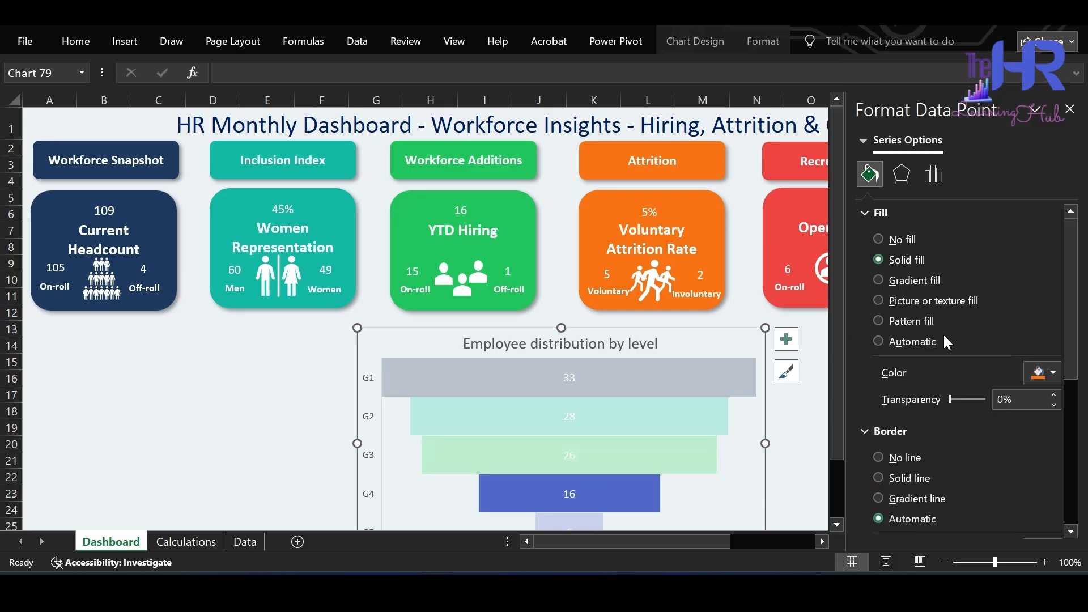
- Fill the G5 funnel bar with the red of the Open Roles card and close the formatting pane
scroll(601, 495, down, 1)
click(599, 497)
click(1042, 373)
click(1000, 319)
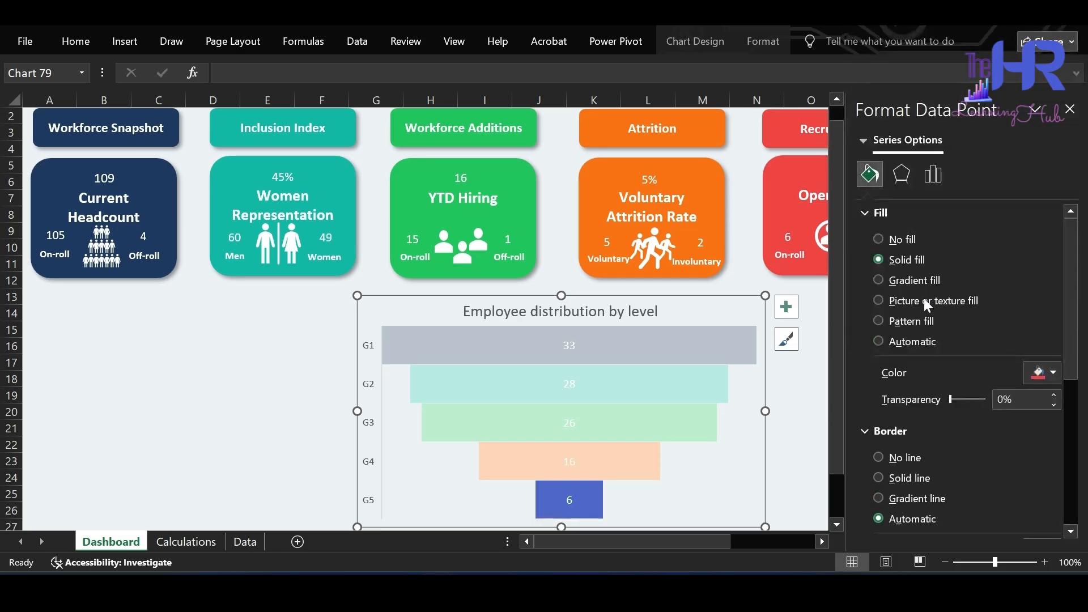
click(1070, 109)
- Narrow the funnel chart on the dashboard to about 11.85 cm wide
click(841, 396)
double_click(734, 316)
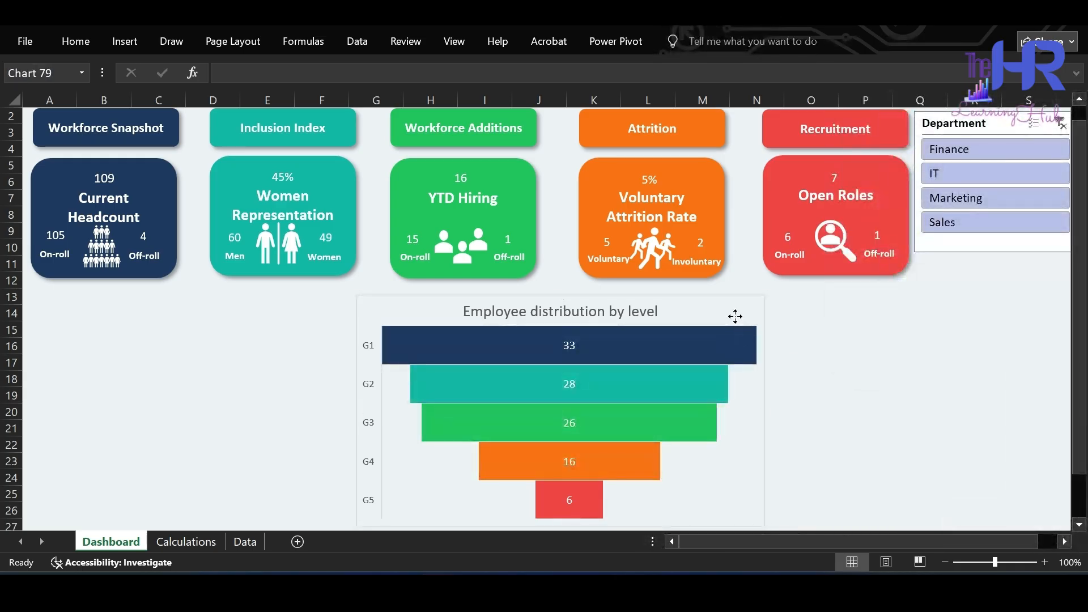
click(754, 410)
click(755, 409)
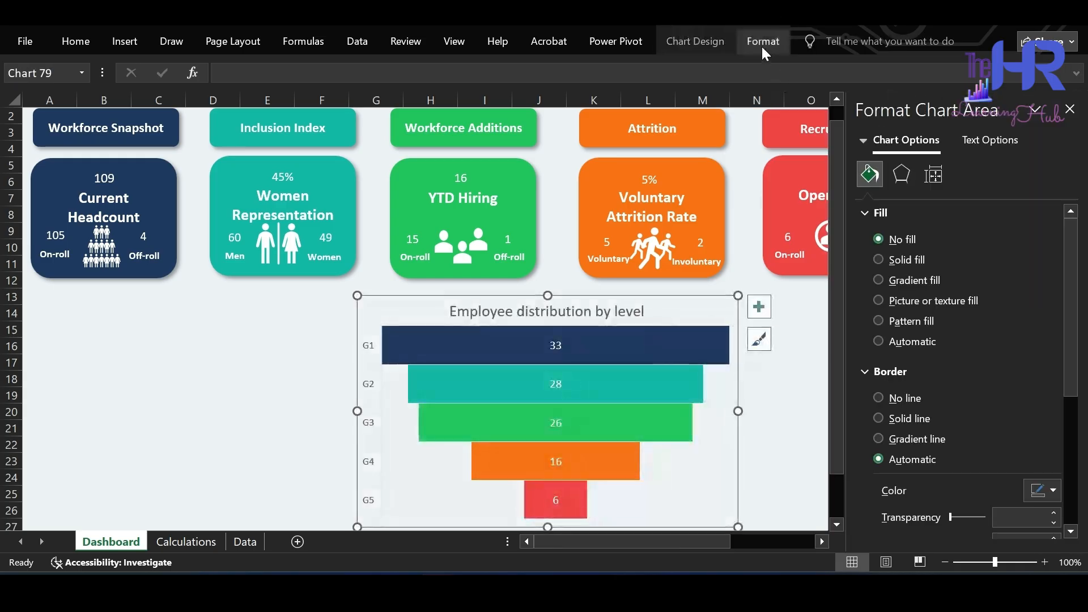
- Give the funnel chart a dark navy outline and a shadow effect, and close the formatting pane
click(761, 43)
click(486, 85)
click(544, 416)
click(489, 106)
mouse_move(515, 165)
click(565, 249)
click(807, 378)
click(1071, 109)
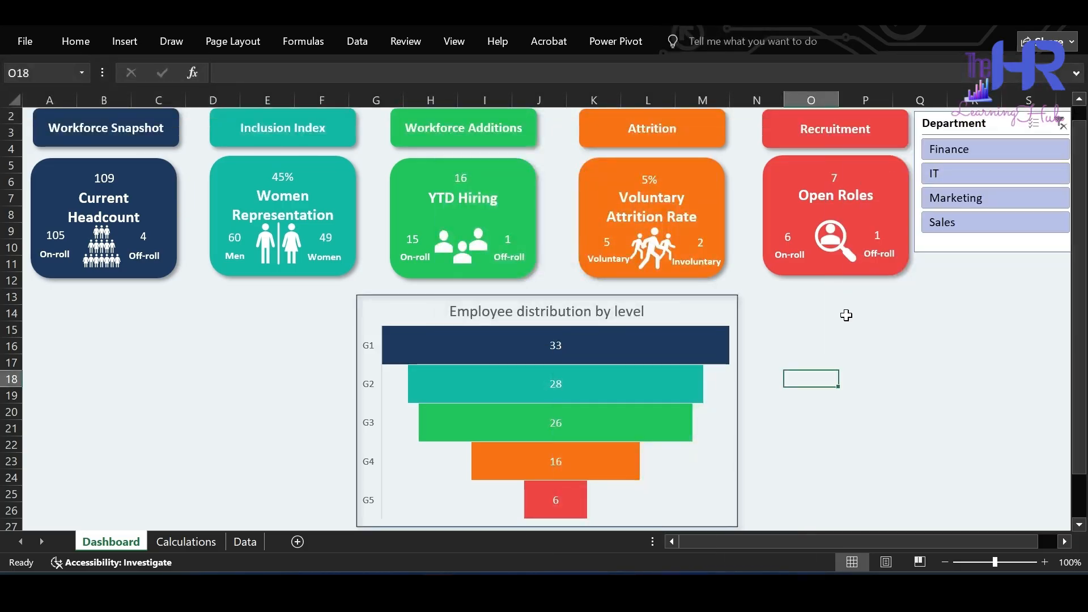
- Increase the weight of the funnel chart's outline
click(709, 315)
click(486, 82)
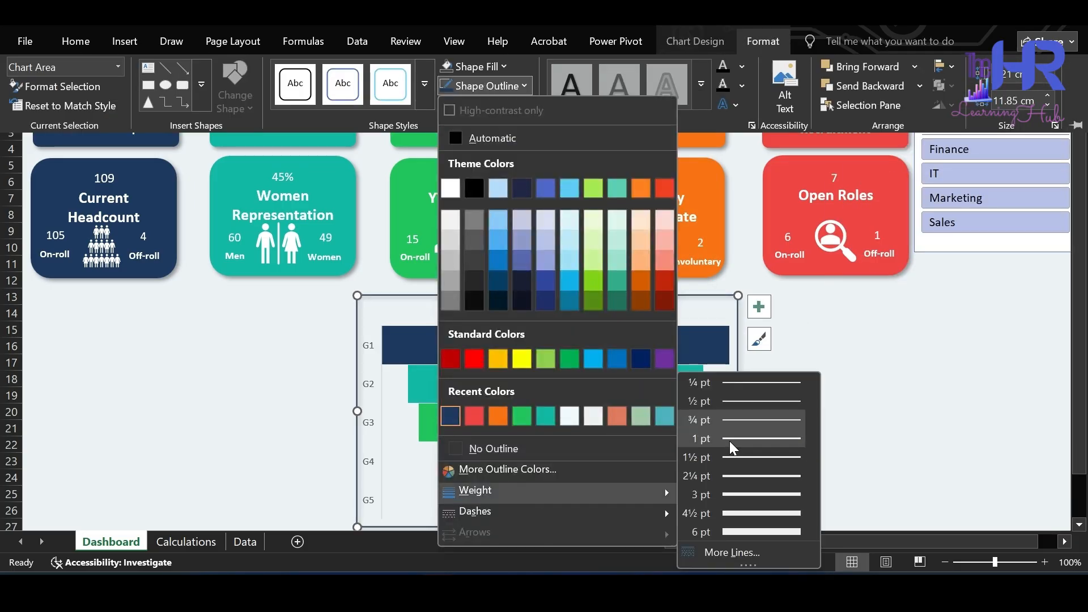
click(756, 445)
- Check the Department slicer's report connections for the grade pivot table, then leave them as they are
click(959, 123)
right_click(958, 122)
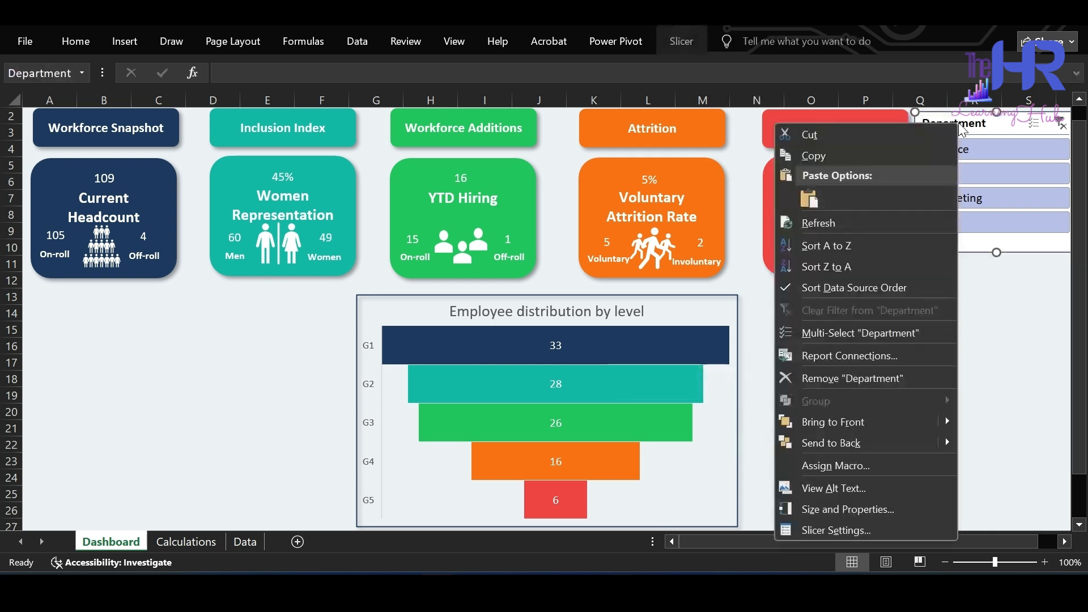
click(871, 355)
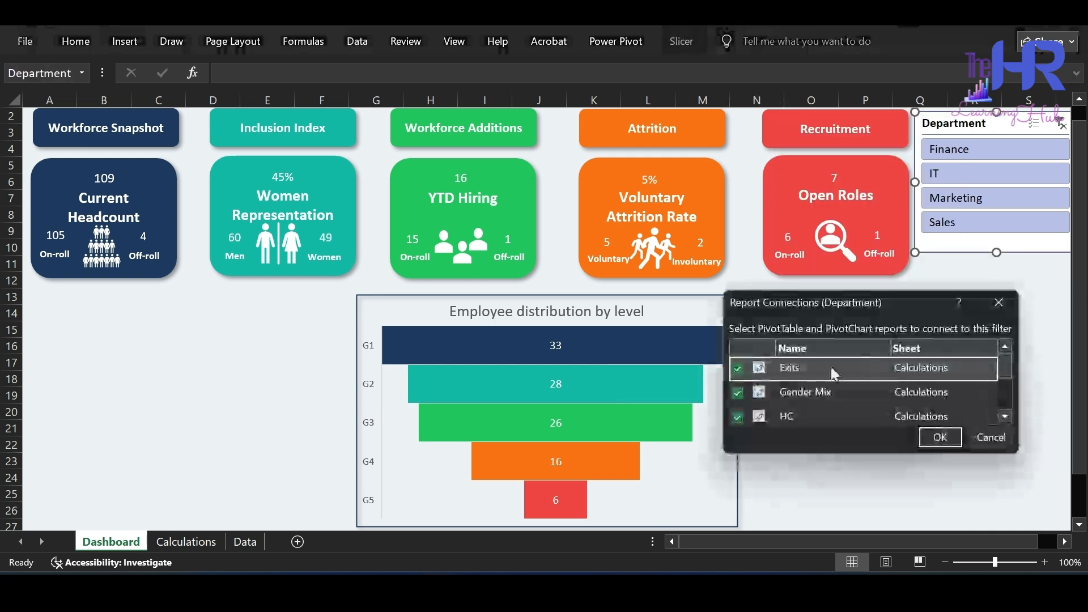
scroll(778, 411, down, 2)
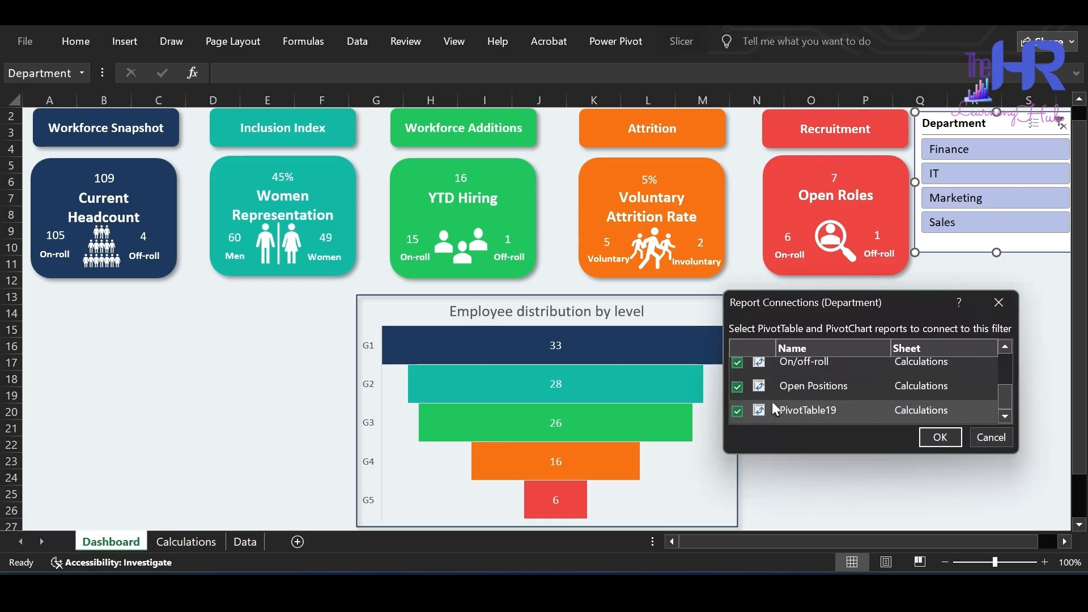
scroll(772, 401, up, 3)
scroll(770, 390, down, 3)
click(984, 433)
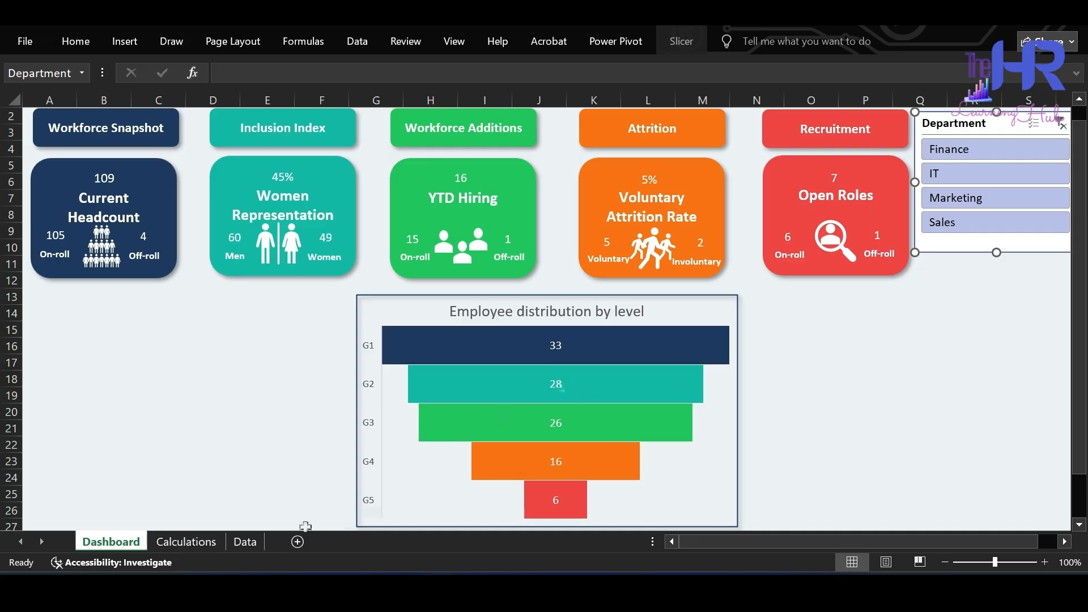
- Name the grade pivot table on the Calculations sheet "Grade Mi"
click(187, 541)
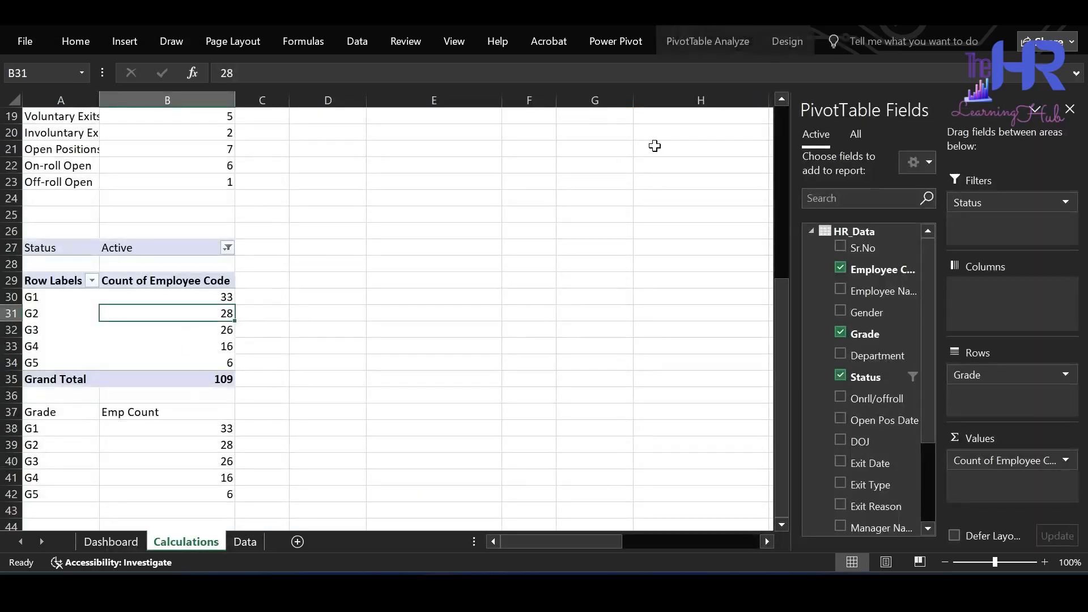
click(715, 49)
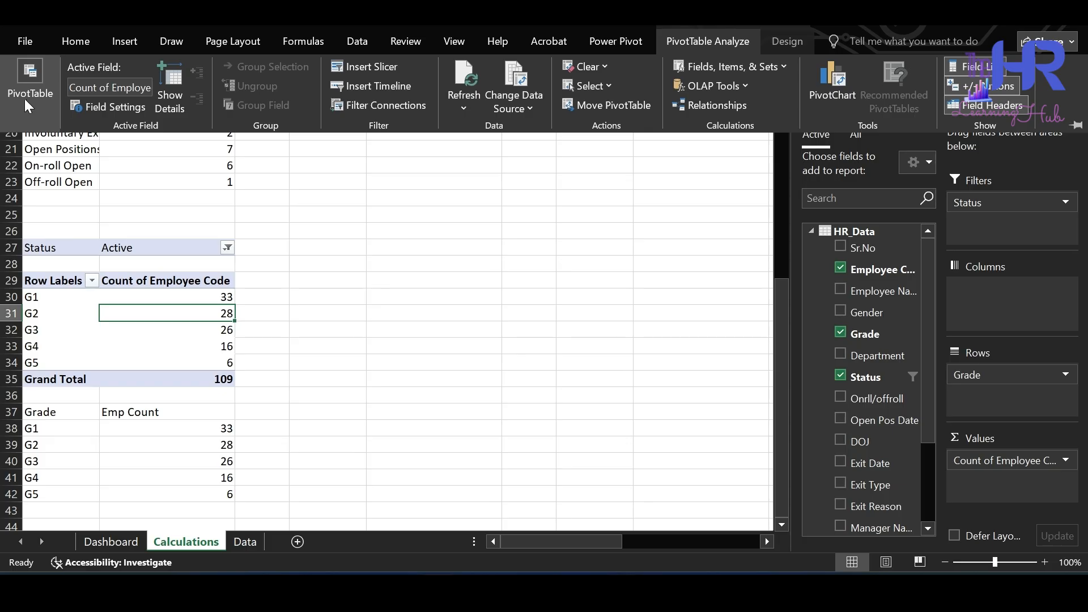
click(26, 105)
click(62, 162)
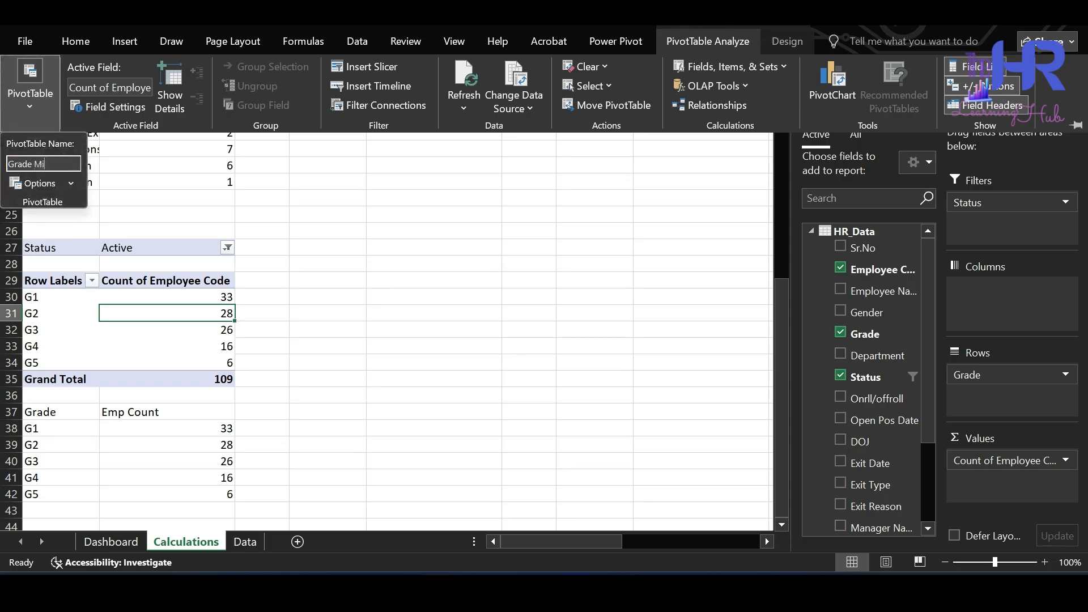
text(Grade Mi)
key(Return)
click(64, 296)
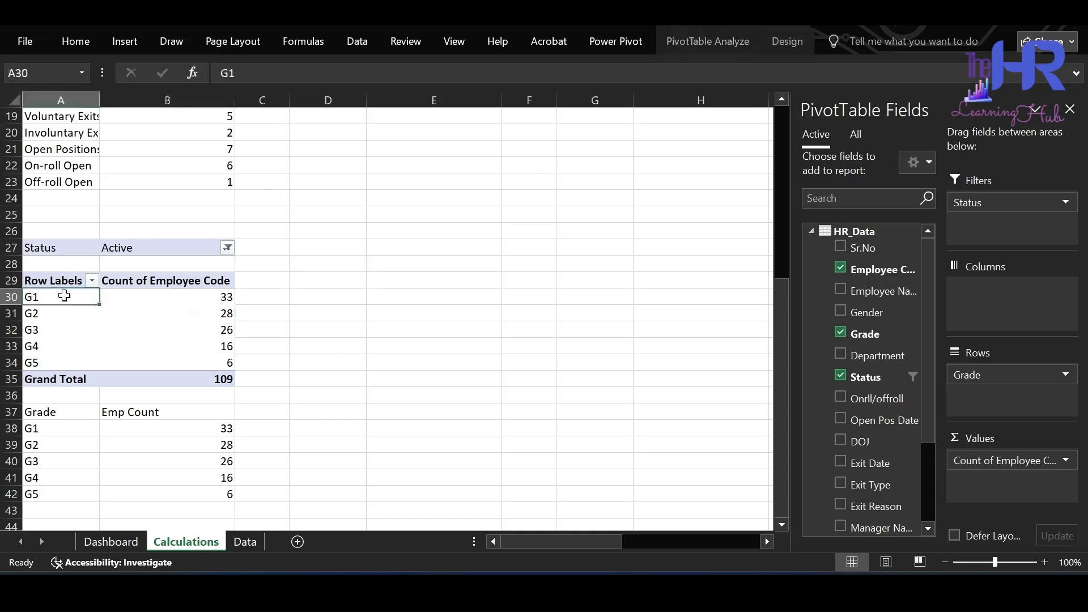
- Duplicate the grade pivot table, including its Status filter, to cell D27 of the Calculations sheet
drag(61, 255, 208, 378)
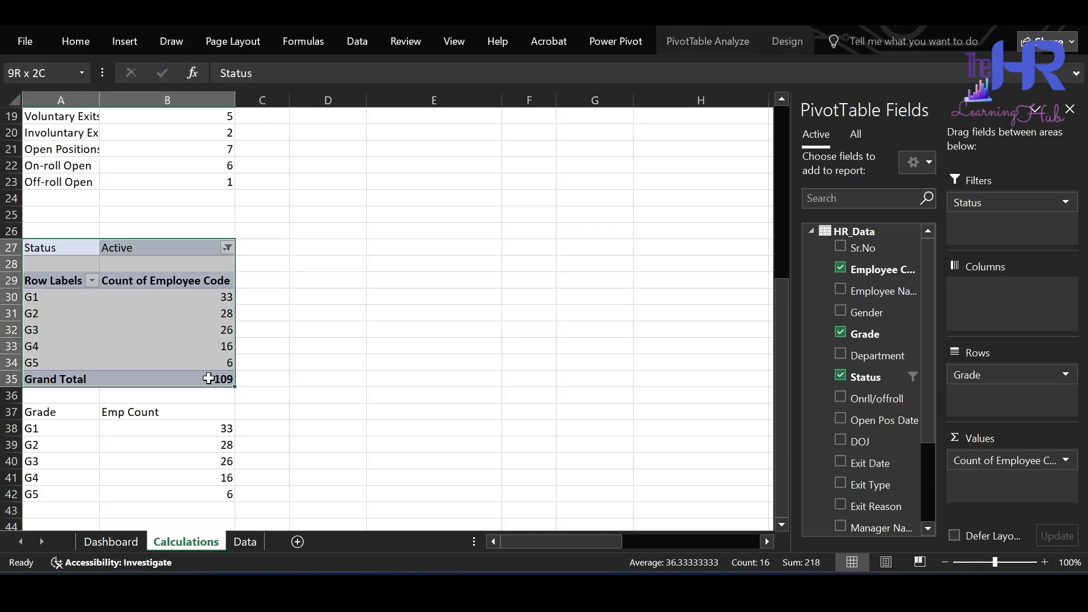
key(ctrl+c)
click(318, 246)
key(ctrl+v)
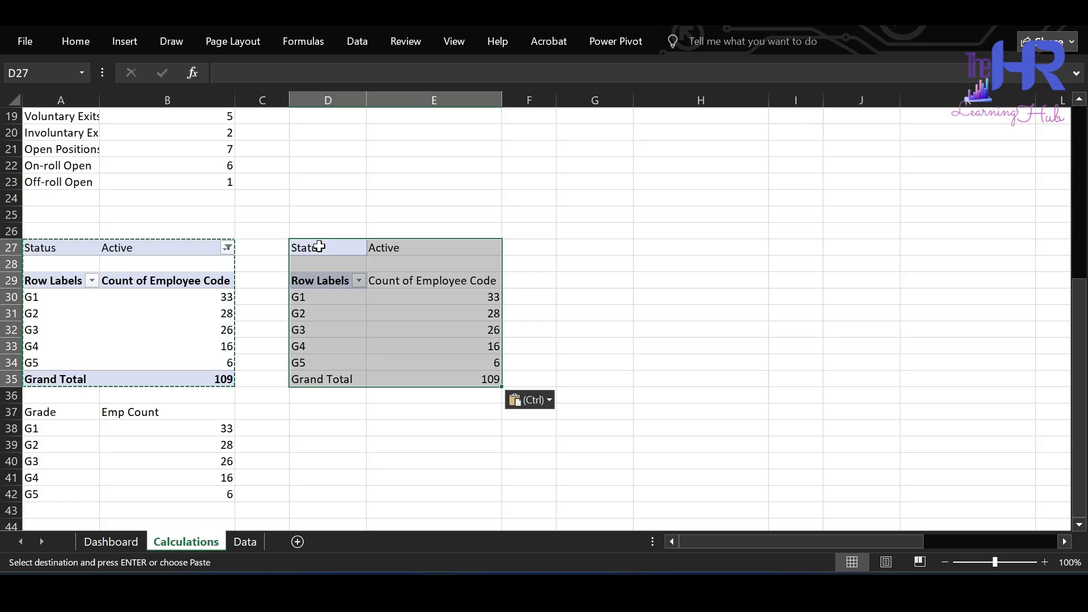
- Replace Grade with Tenure Group as the row field of the copied pivot table at D27
click(332, 316)
drag(967, 375, 1001, 410)
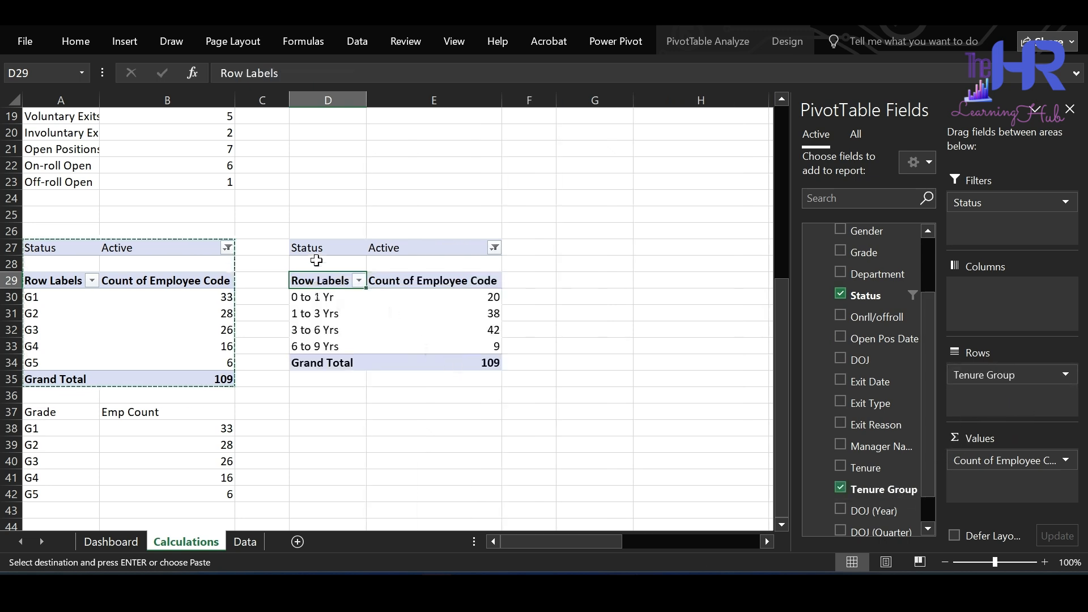
click(397, 297)
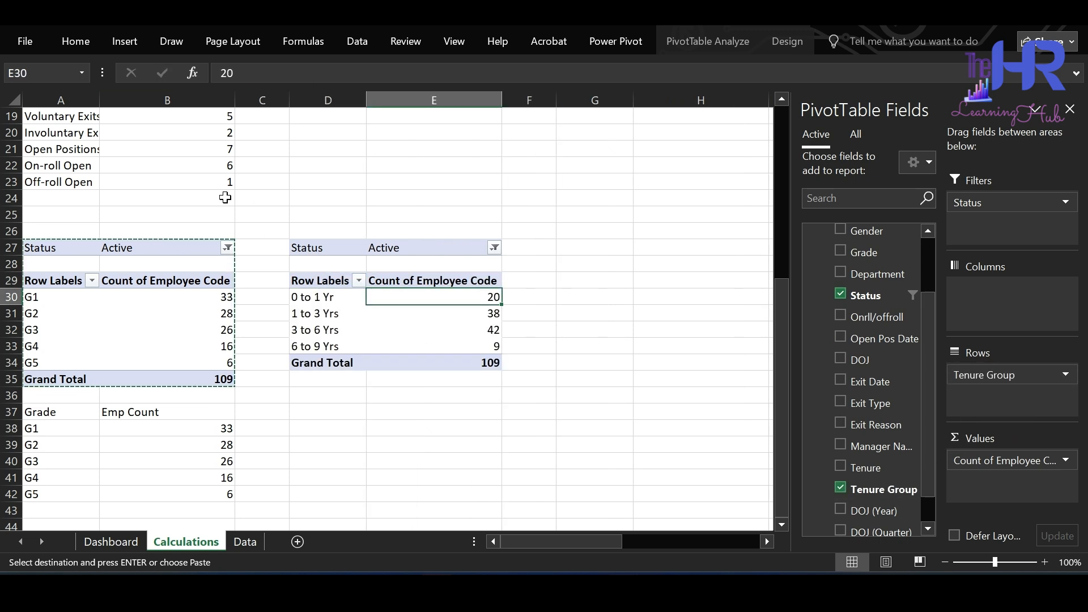
key(Escape)
- Insert a pie pivot chart from the Tenure Group pivot table
click(329, 314)
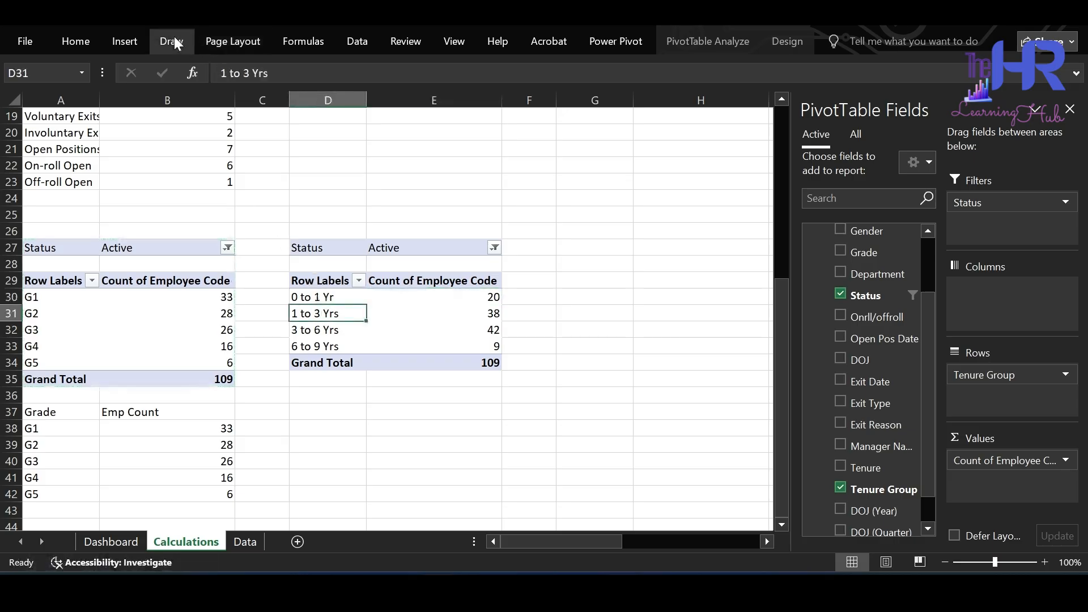
click(124, 44)
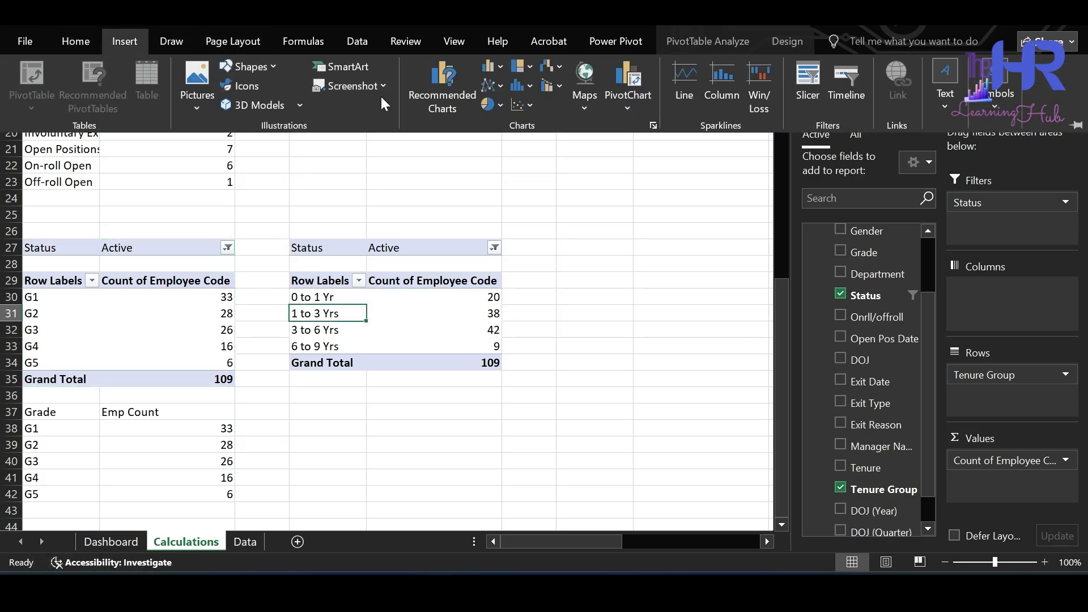
click(426, 91)
click(335, 175)
click(704, 522)
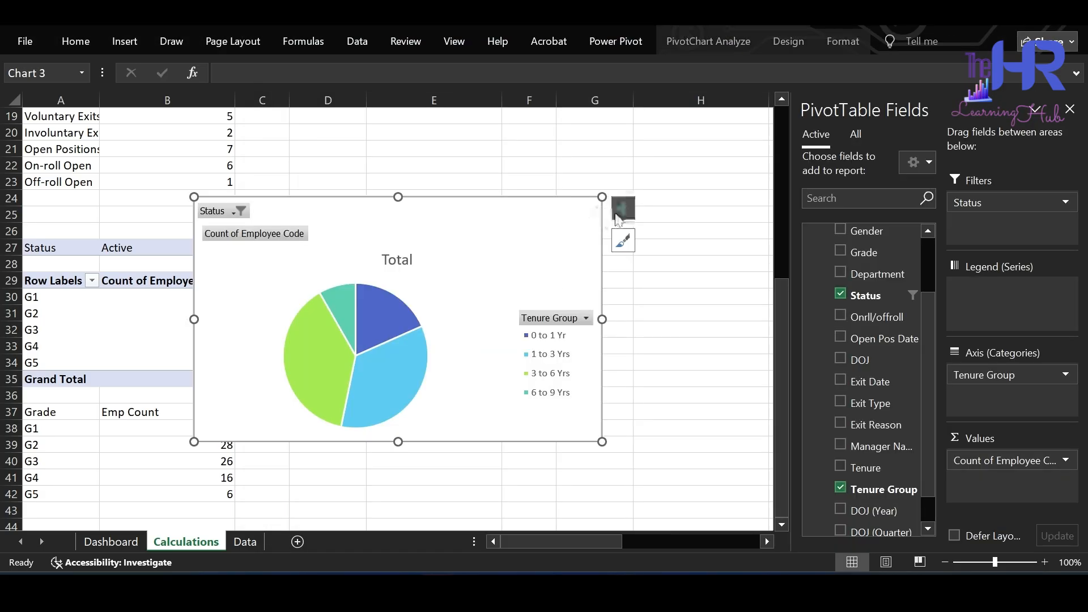
- Add data labels to the tenure pie chart and place its legend at the bottom
click(622, 208)
click(659, 251)
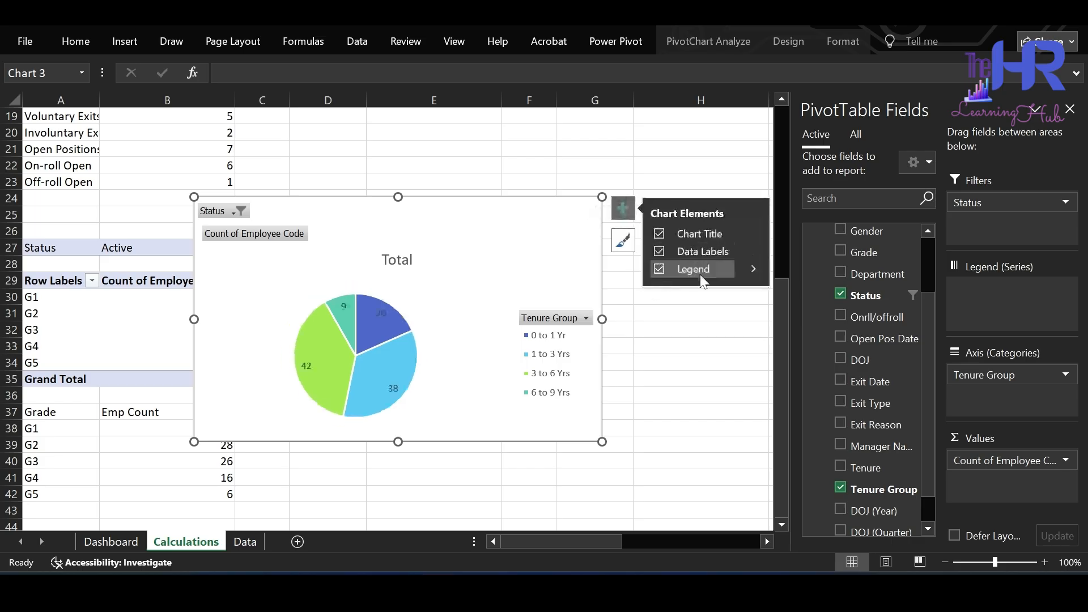
click(752, 270)
click(789, 337)
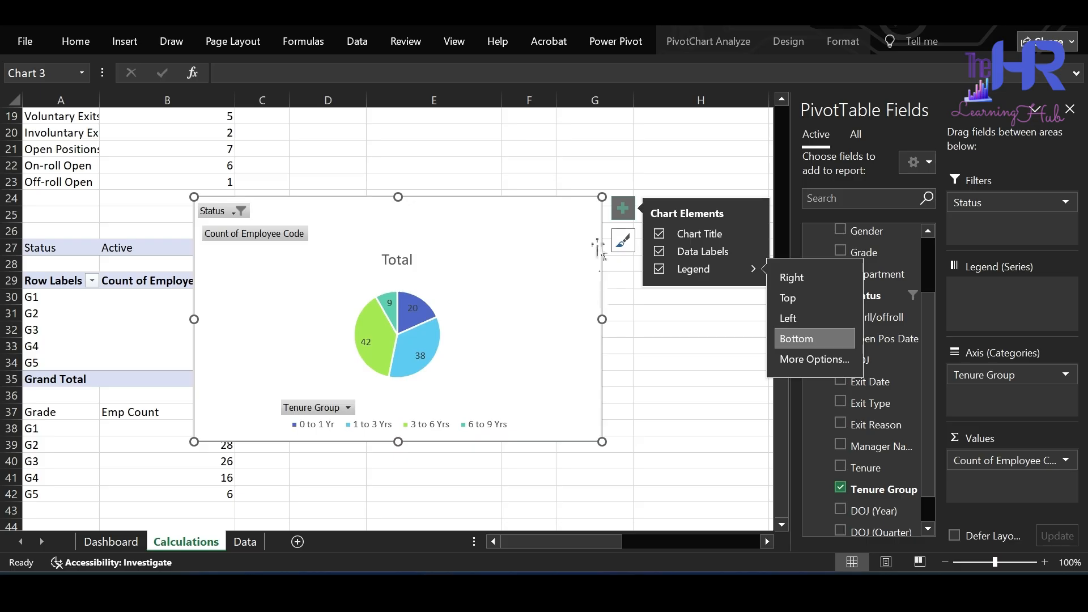
- Hide the tenure pie chart's field buttons and set its chart area to no fill
click(725, 43)
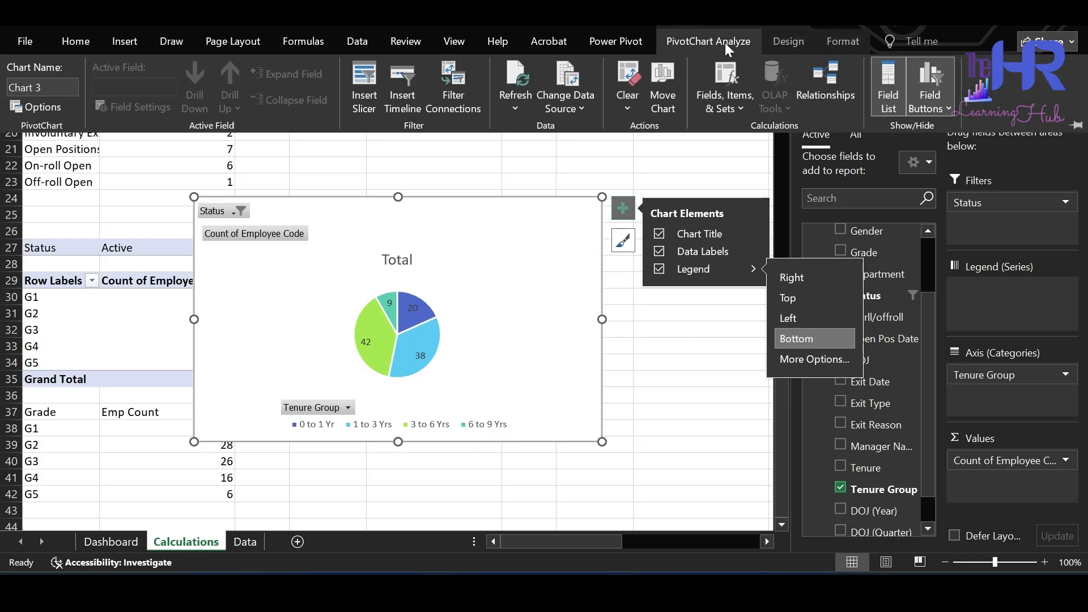
click(931, 79)
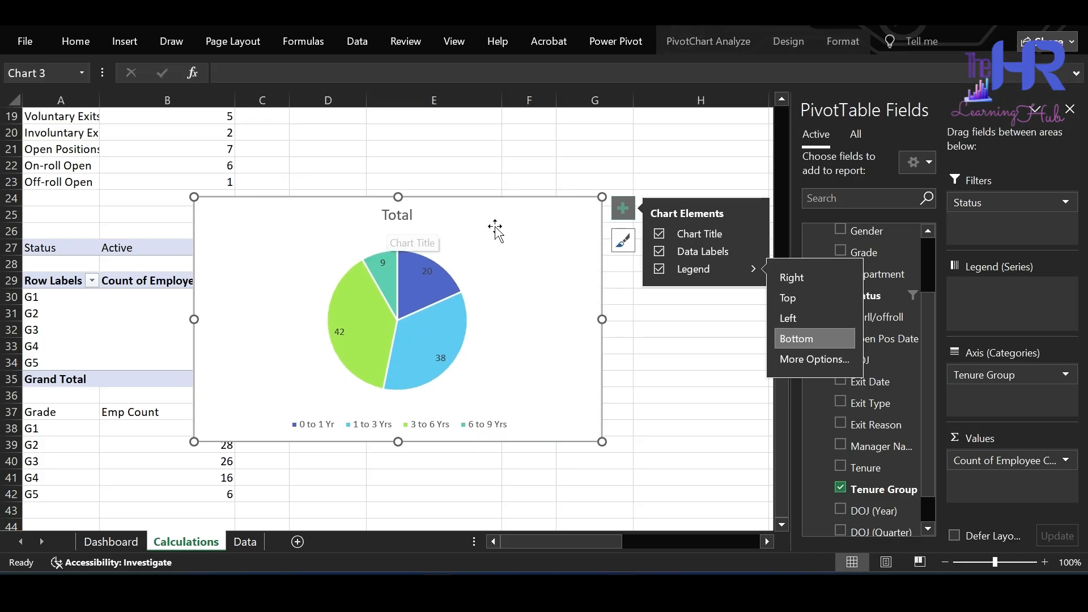
click(789, 41)
click(843, 41)
click(477, 66)
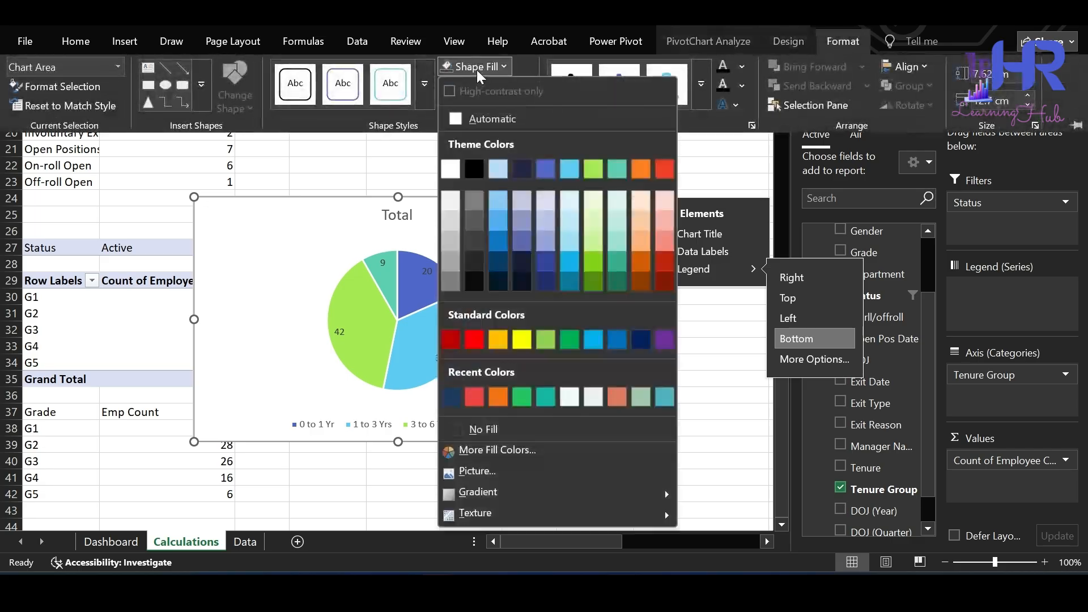
click(482, 432)
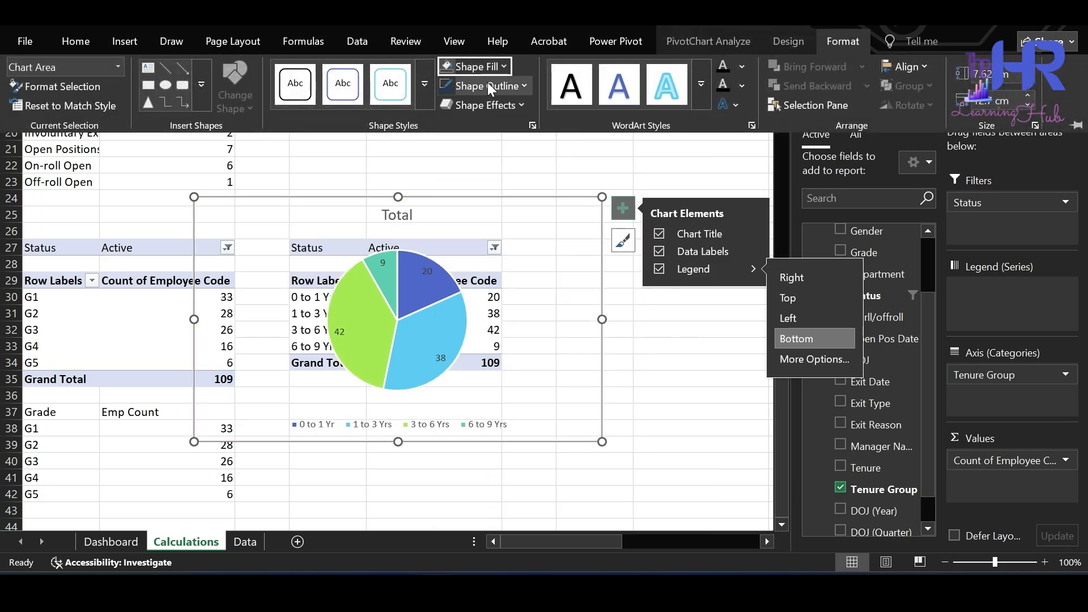
- Give the tenure pie chart a dark navy outline and an outer shadow effect
click(485, 104)
mouse_move(531, 169)
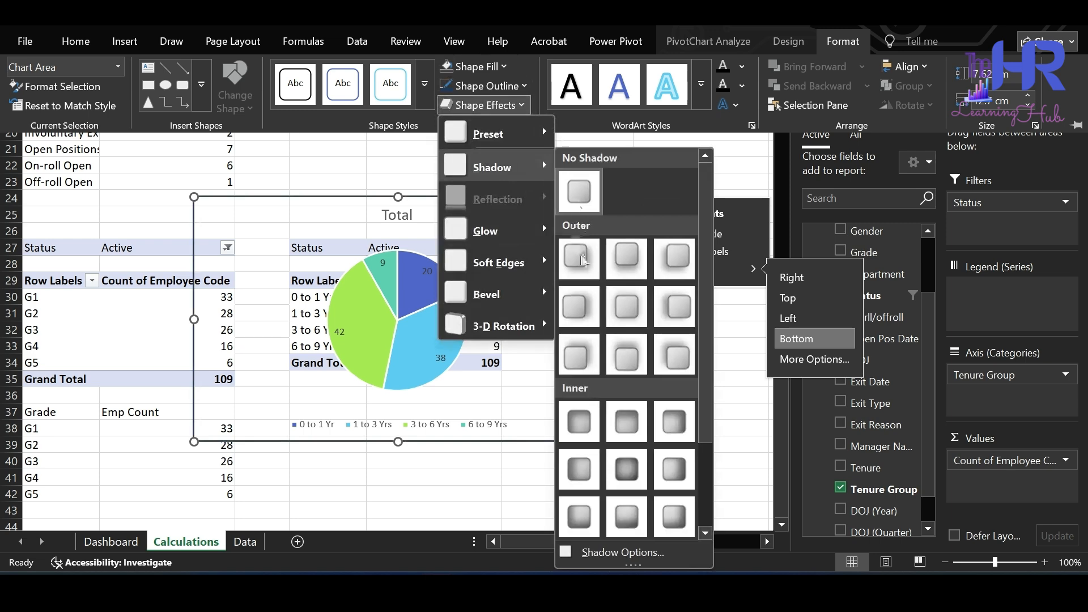
click(577, 254)
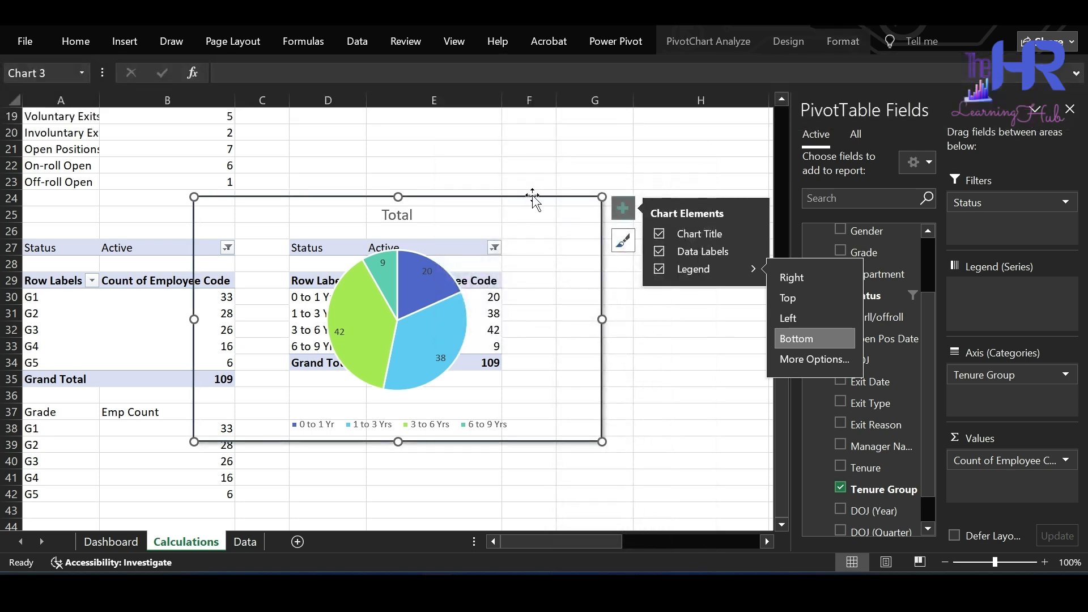
- Move the tenure pie chart to the Dashboard sheet beside the funnel chart, and make its data labels bold white
key(Delete)
click(104, 544)
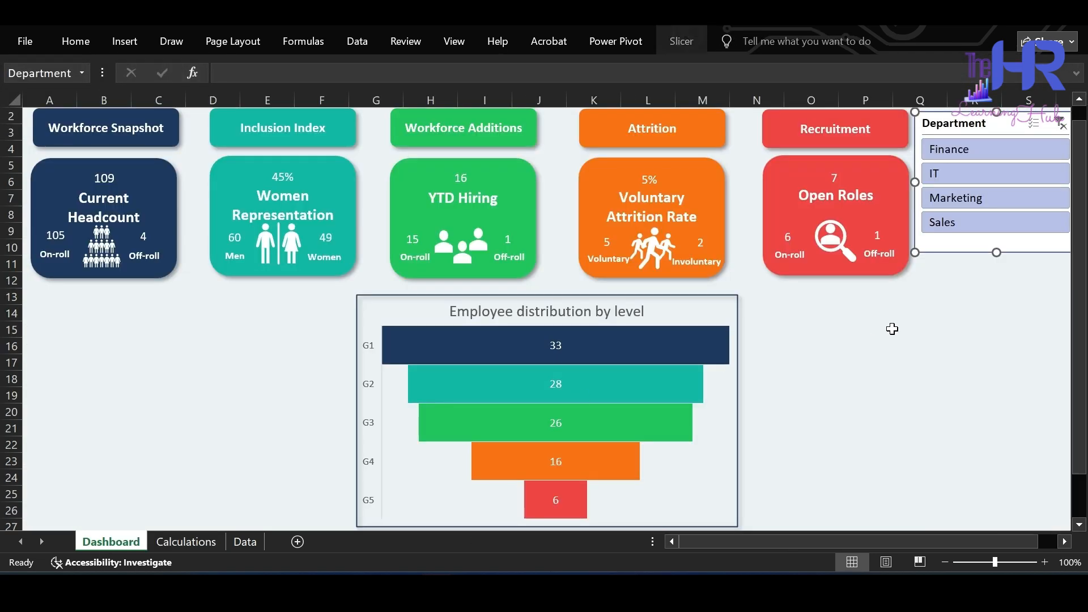
key(ctrl+v)
scroll(986, 377, up, 1)
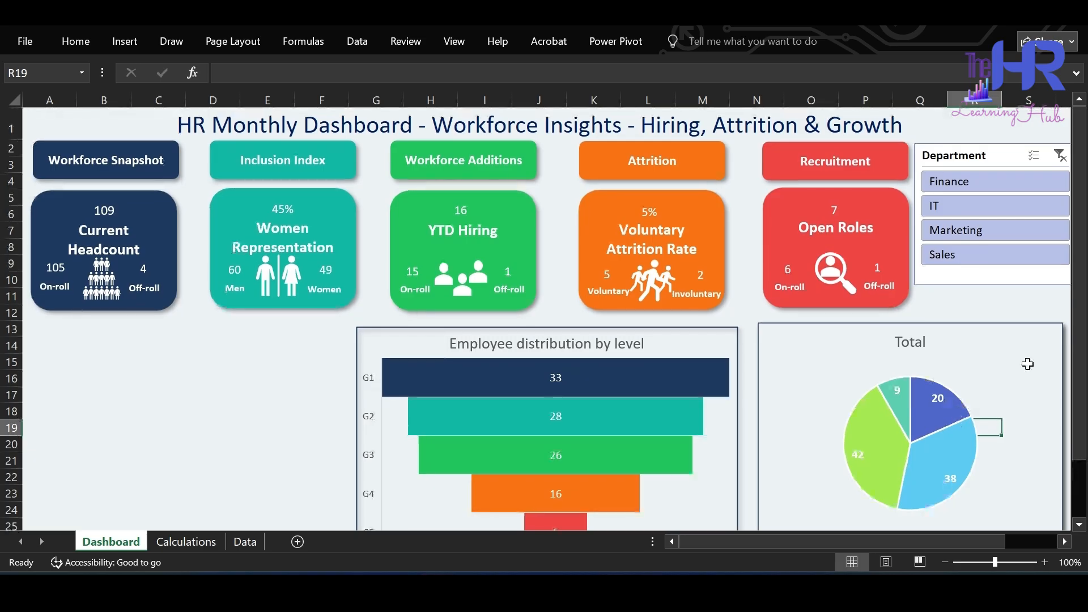
- Recolour the pie's 0 to 1 Yr slice dark navy and the 1 to 3 Yrs slice teal
click(914, 422)
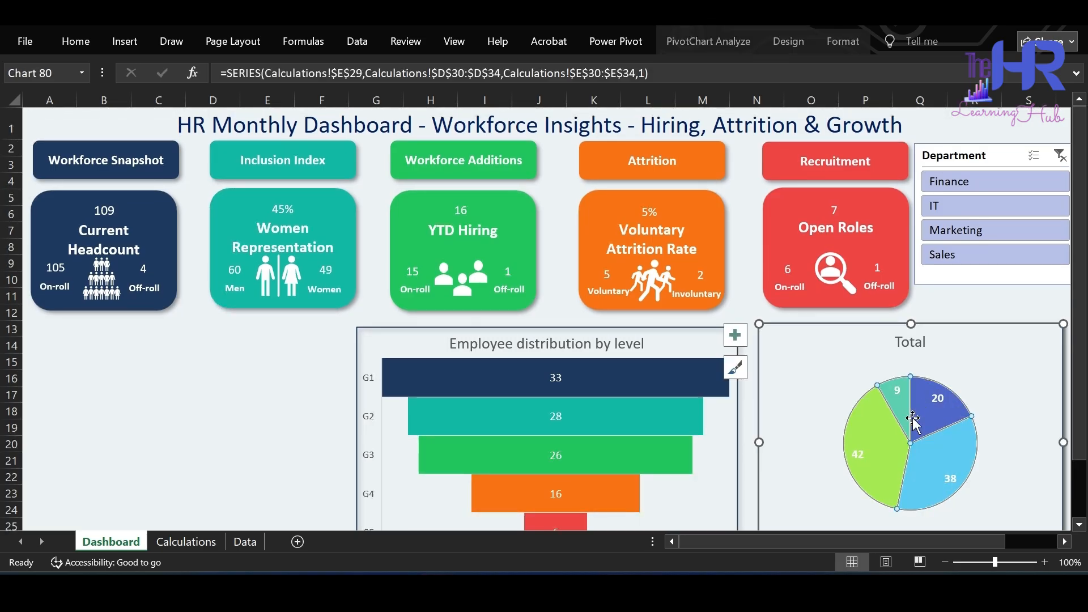
click(929, 414)
right_click(929, 415)
right_click(929, 414)
click(794, 449)
click(791, 323)
double_click(941, 462)
click(649, 329)
- Recolour the pie's 3 to 6 Yrs slice green and the 6 to 9 Yrs slice orange
click(805, 453)
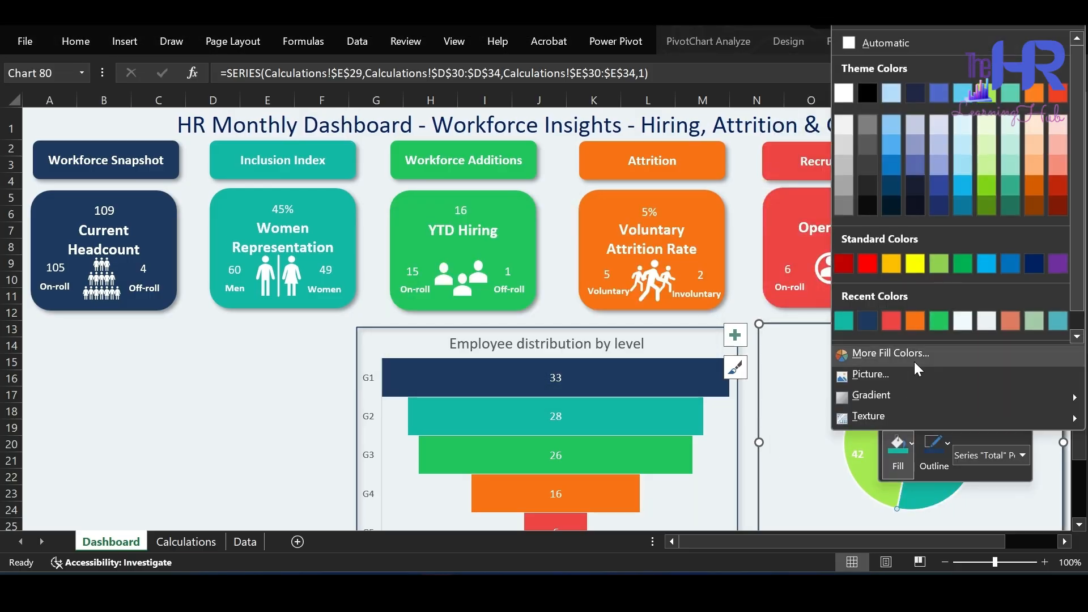
click(939, 321)
right_click(902, 405)
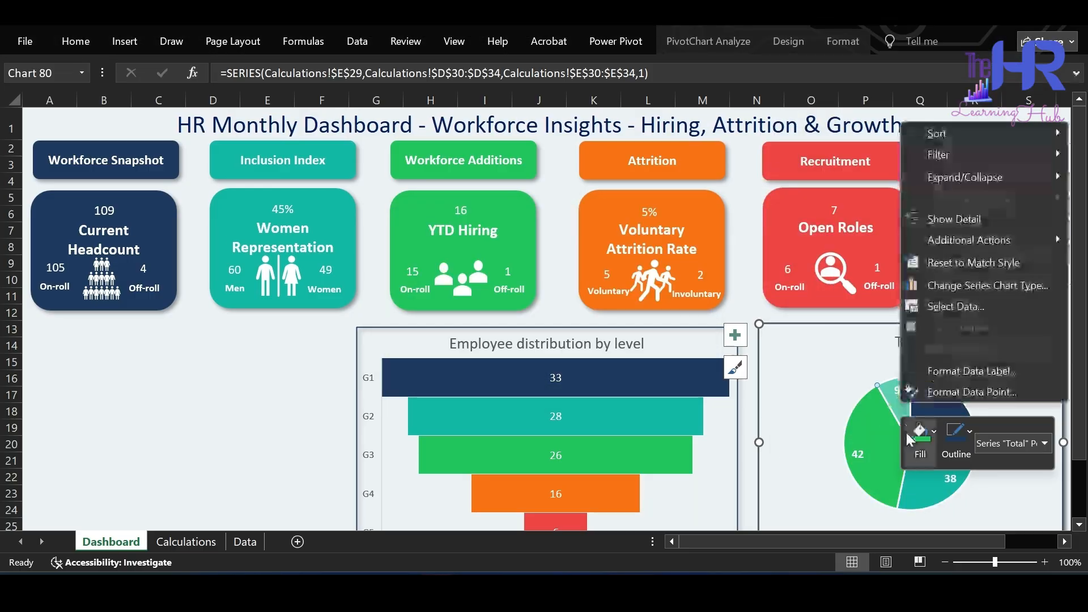
click(921, 442)
click(937, 324)
click(958, 375)
- Change the pie chart's title to "Employee Tenure Mix"
double_click(908, 347)
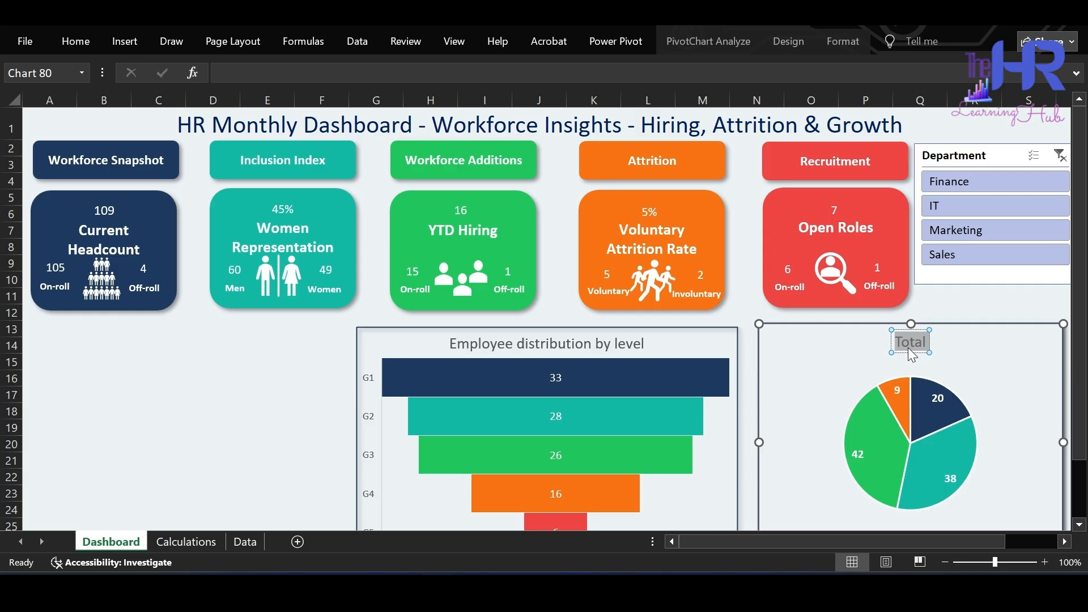
text(Emp)
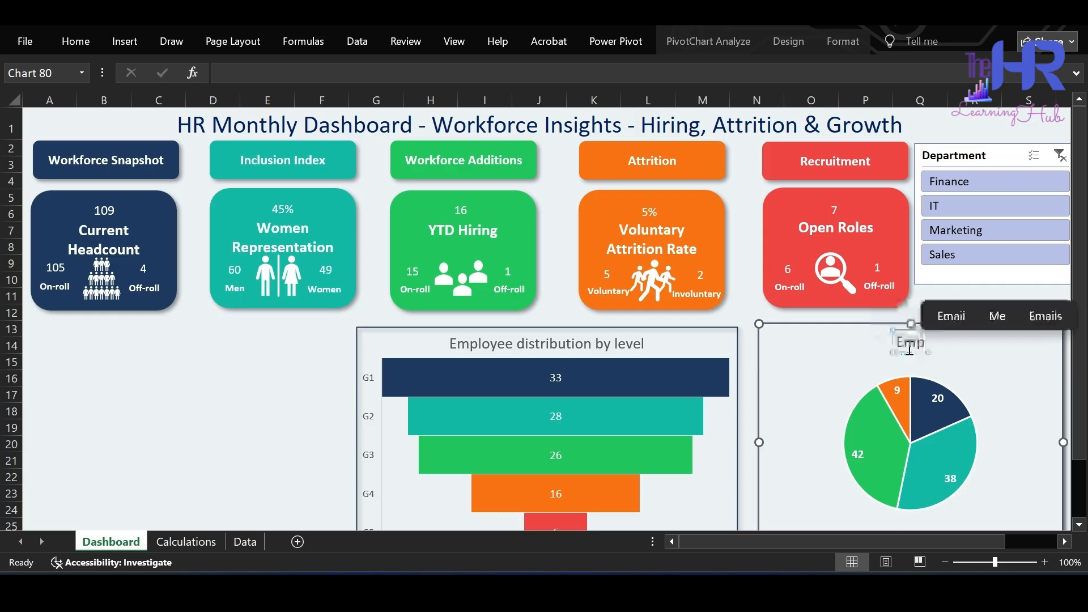
text(loyee Ten)
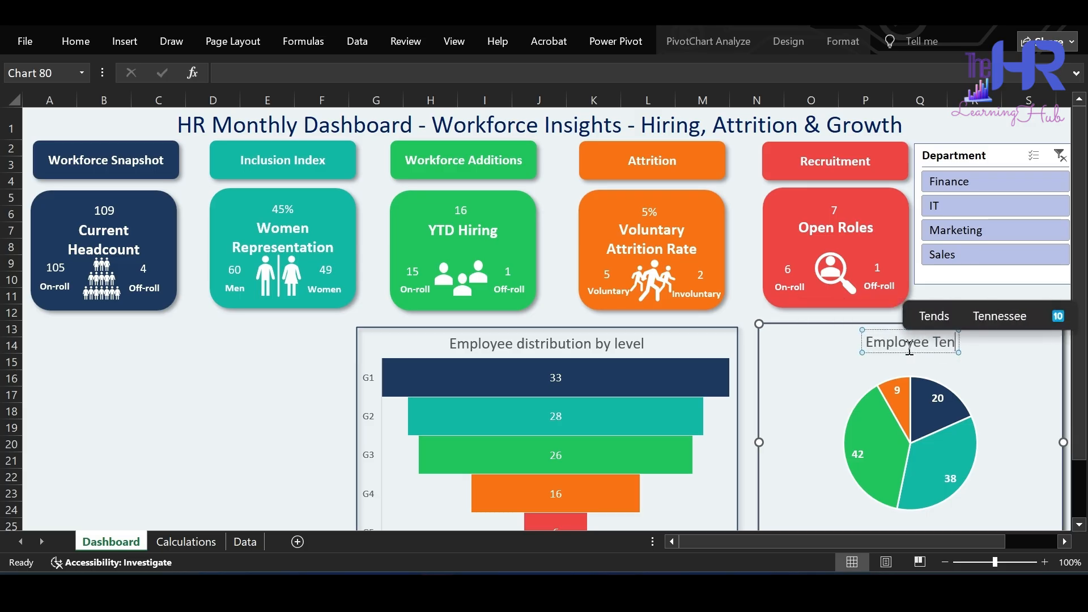
text(ure Mix)
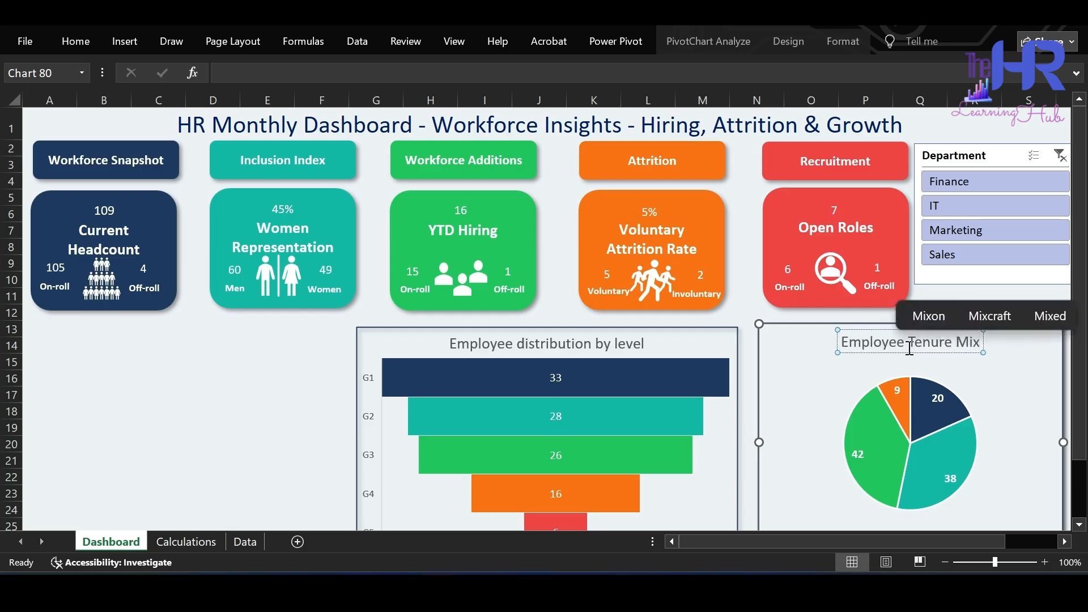
click(746, 310)
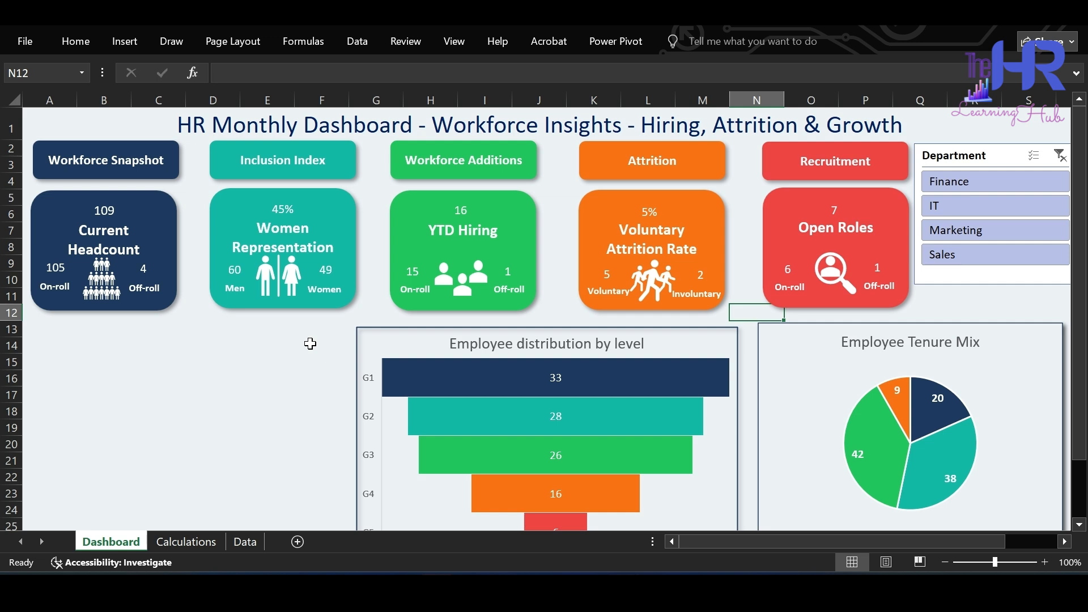
- Duplicate the grade pivot table on the Calculations sheet to cell G27
click(186, 542)
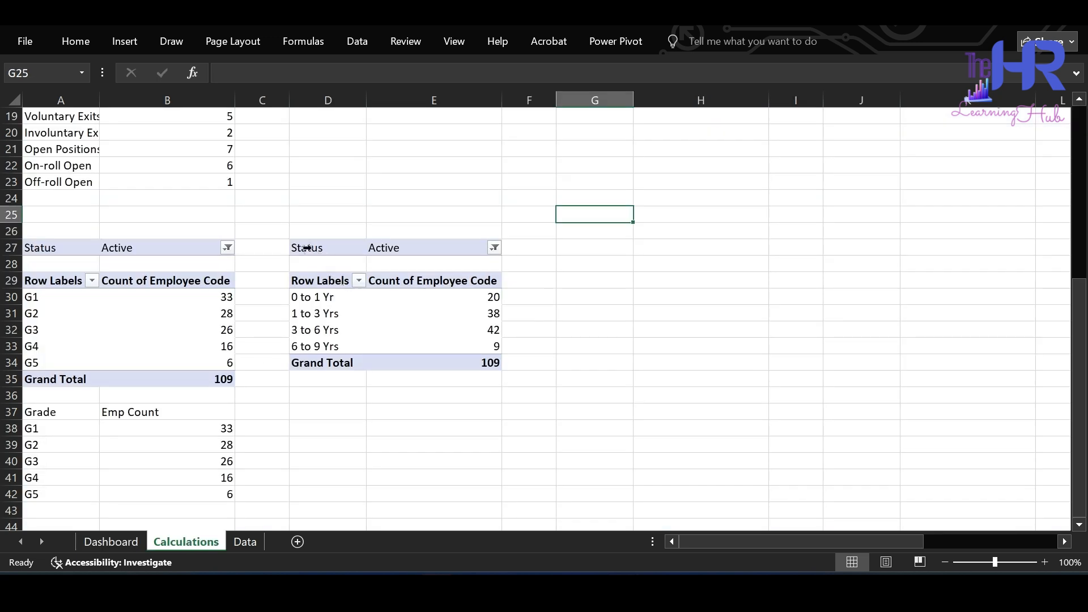
drag(58, 248, 182, 377)
key(ctrl+c)
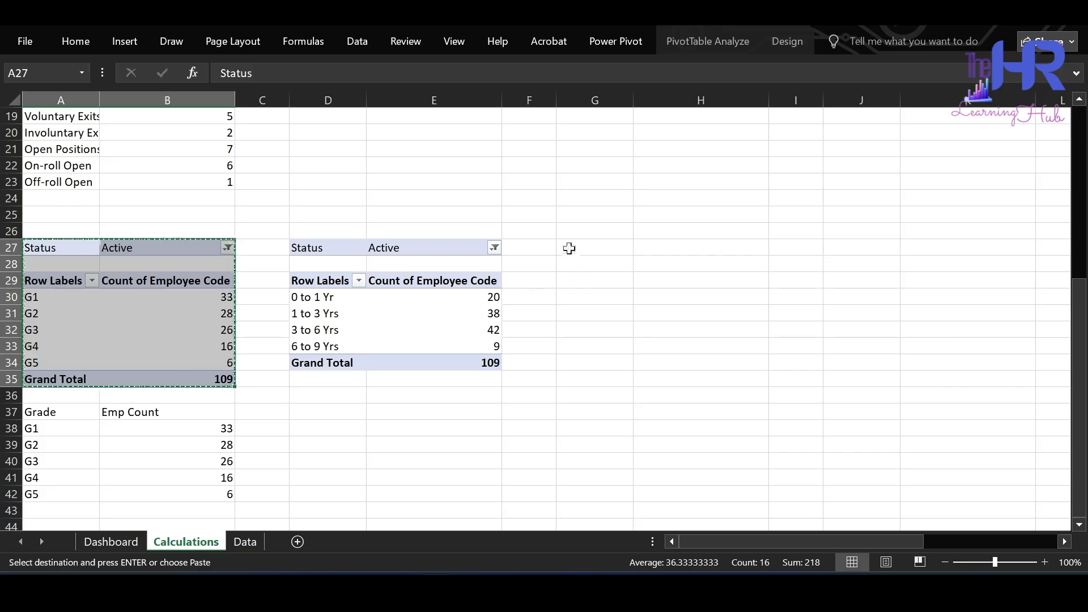
click(569, 248)
key(ctrl+v)
- Replace Grade with DOJ as the row field of the copied pivot table at G27
click(521, 313)
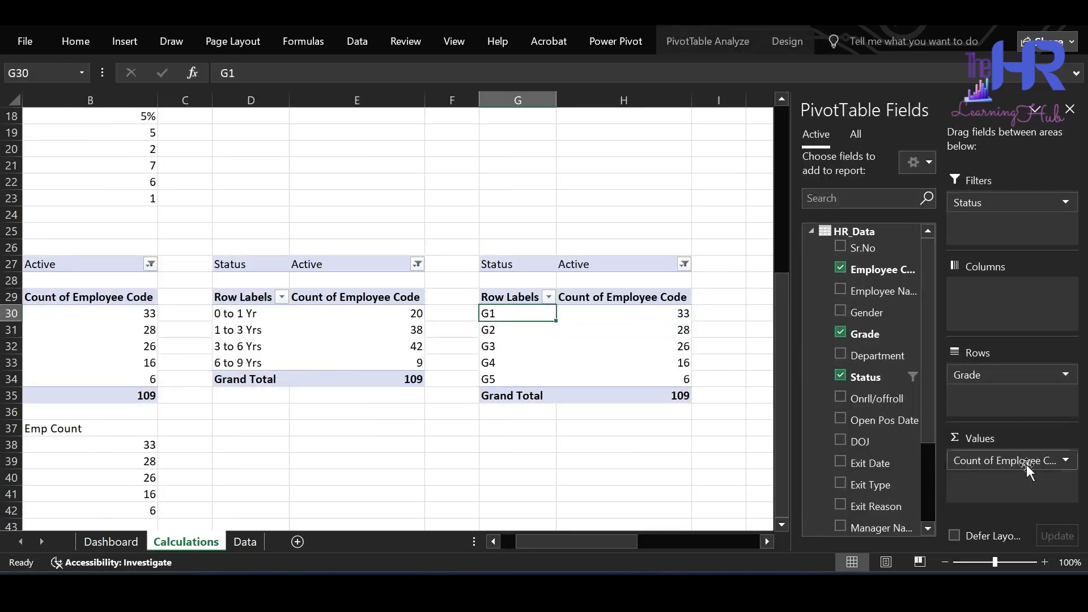
click(865, 334)
click(867, 440)
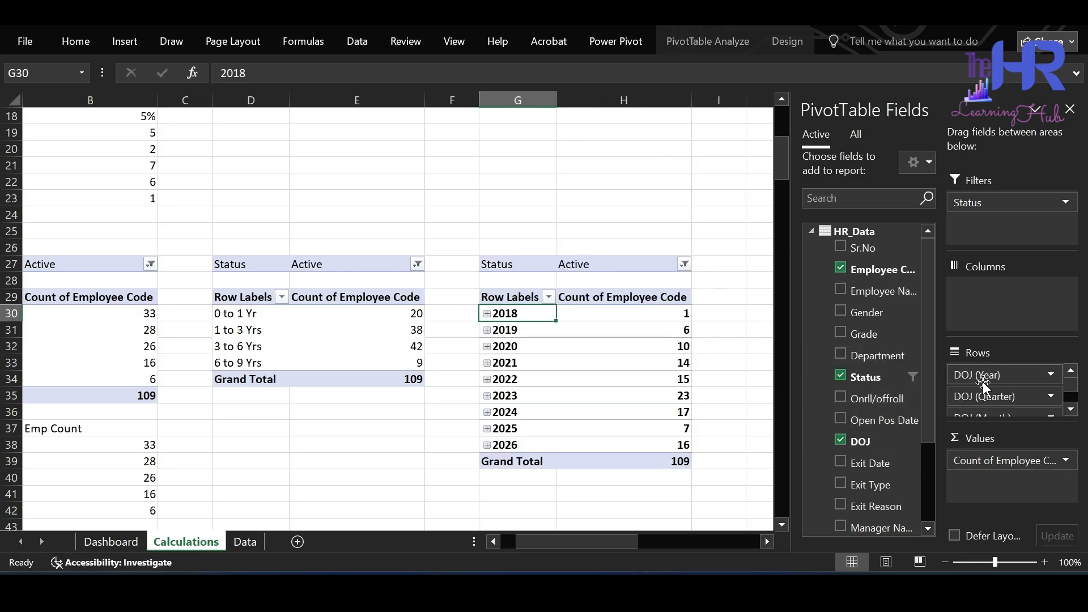
- Move DOJ (Year) to the pivot table's filters and keep only DOJ (Month) in its rows
drag(970, 376, 990, 238)
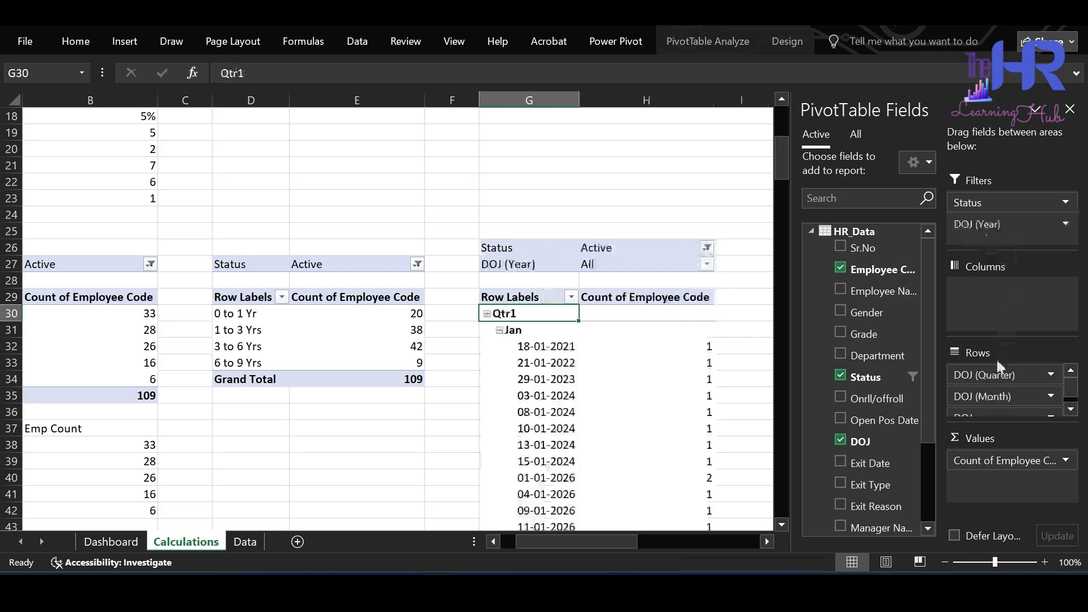
drag(994, 372, 878, 371)
drag(978, 393, 873, 382)
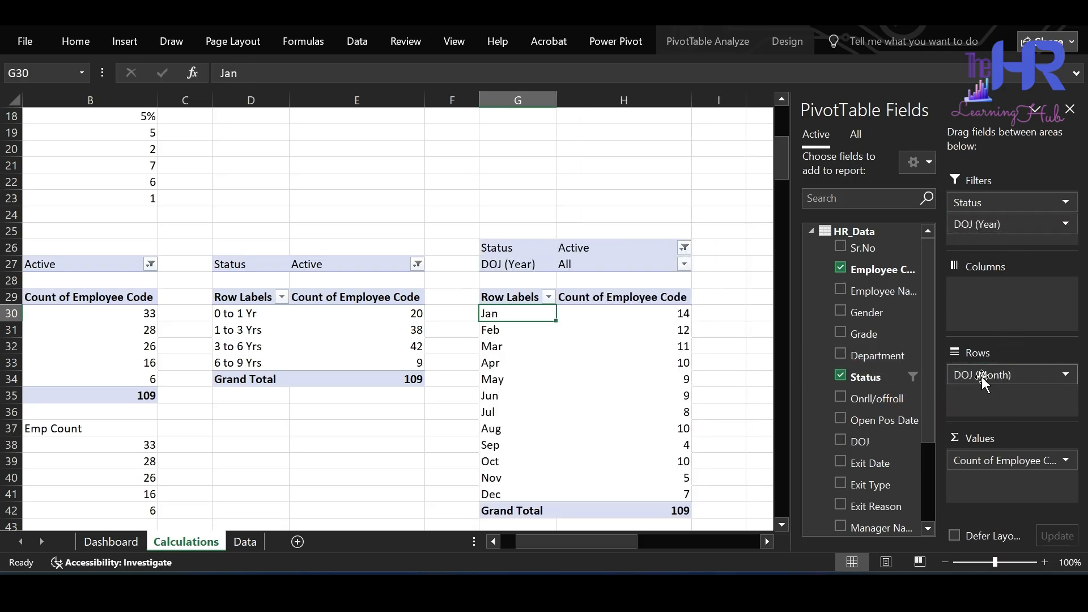
- Filter the joining-month pivot table at G26 to the DOJ year 2026
click(685, 264)
click(498, 308)
scroll(519, 386, down, 1)
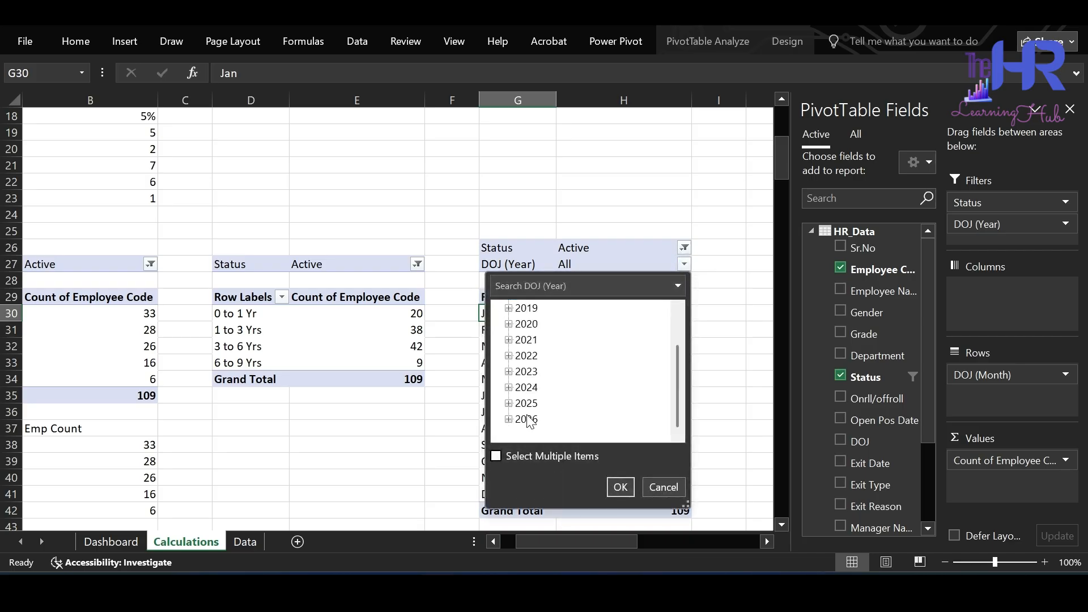
click(621, 488)
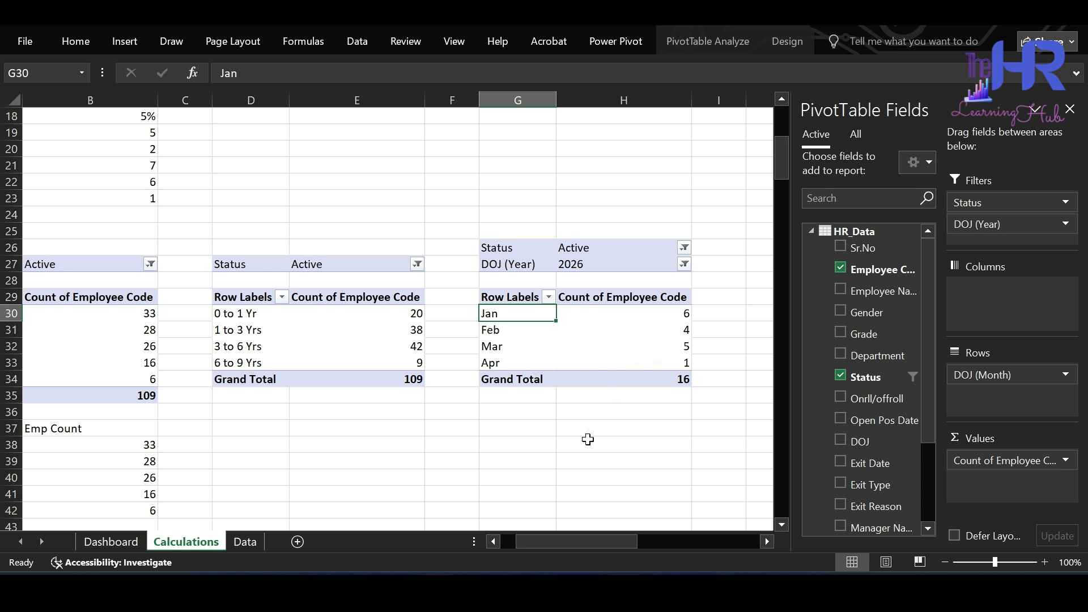
- Insert a clustered column PivotChart from the monthly joining pivot table
scroll(587, 439, left, 2)
scroll(588, 439, right, 4)
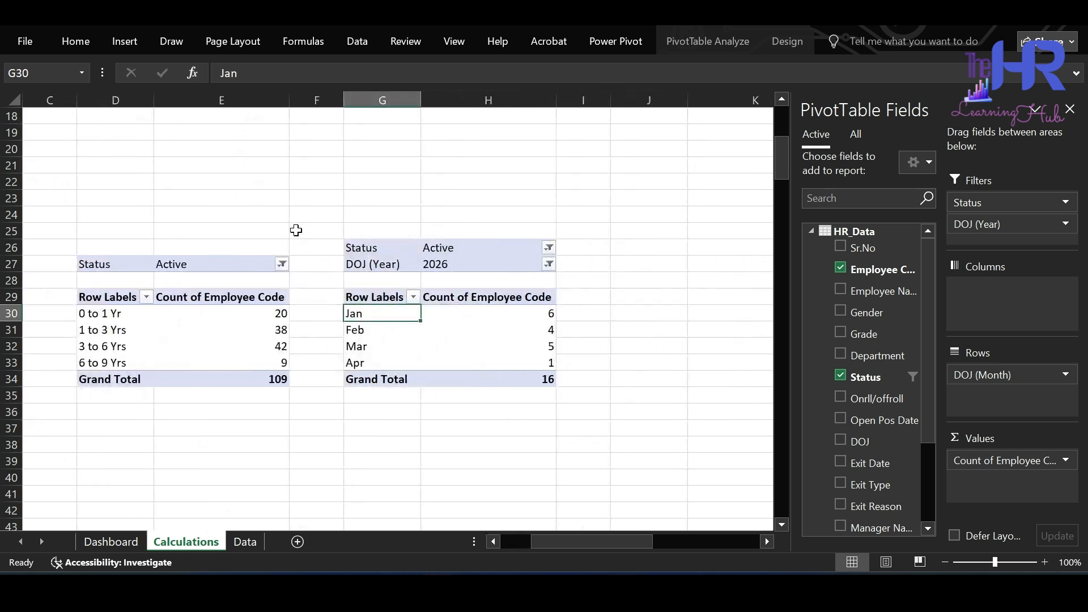
click(123, 43)
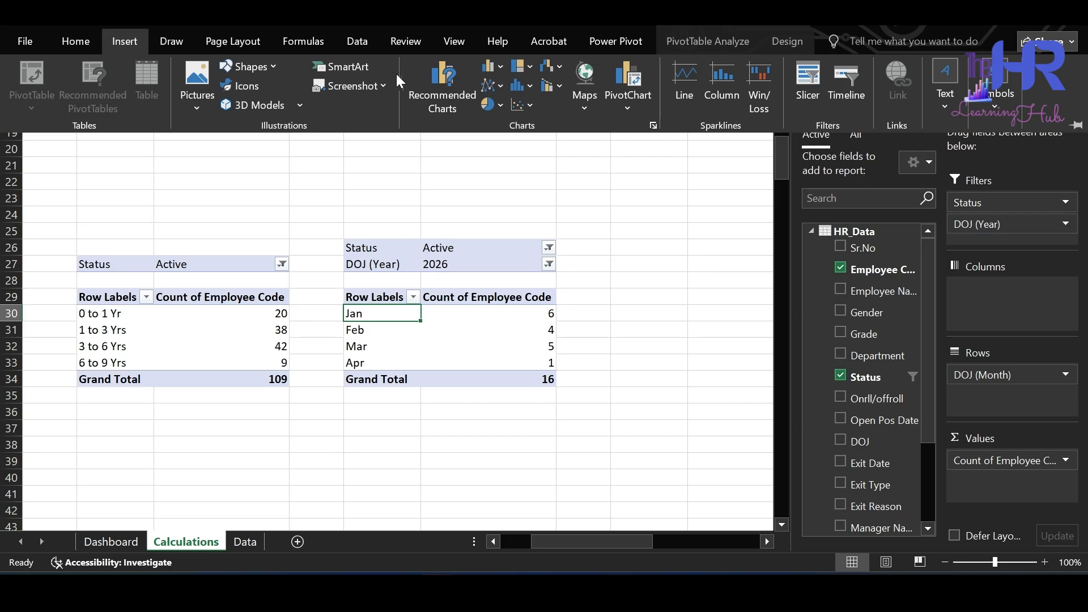
click(426, 83)
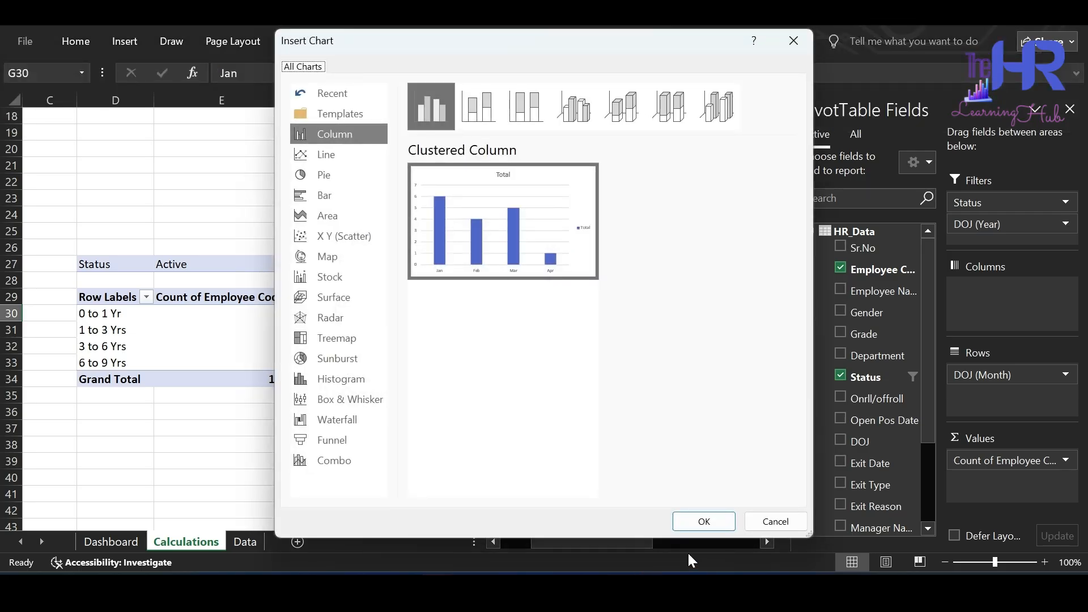
click(703, 521)
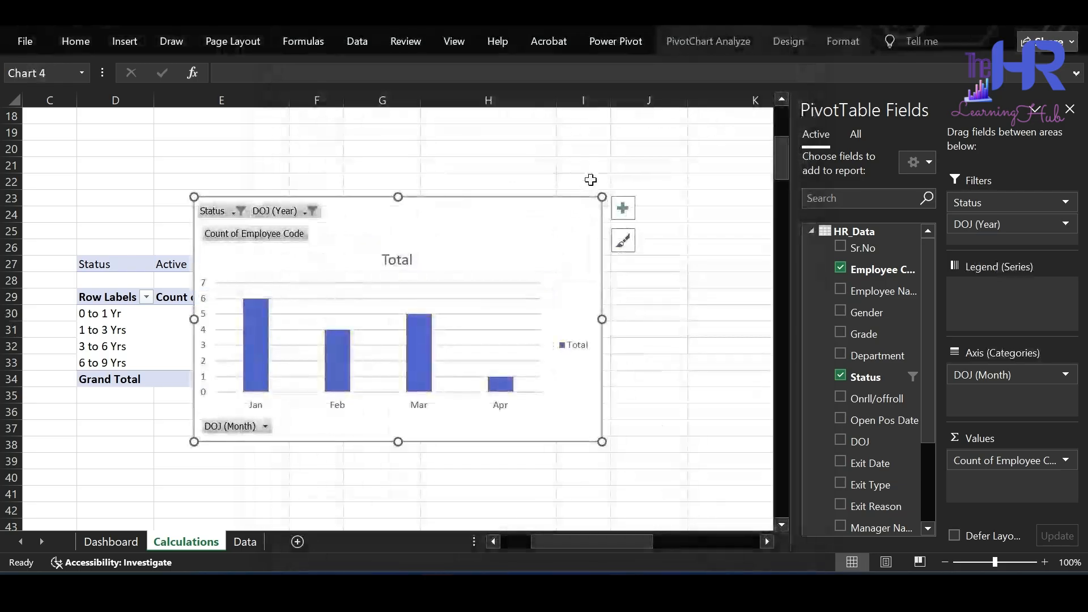
- Give the column chart the second preset style with data labels, and hide its field buttons and the field list
click(623, 208)
click(692, 287)
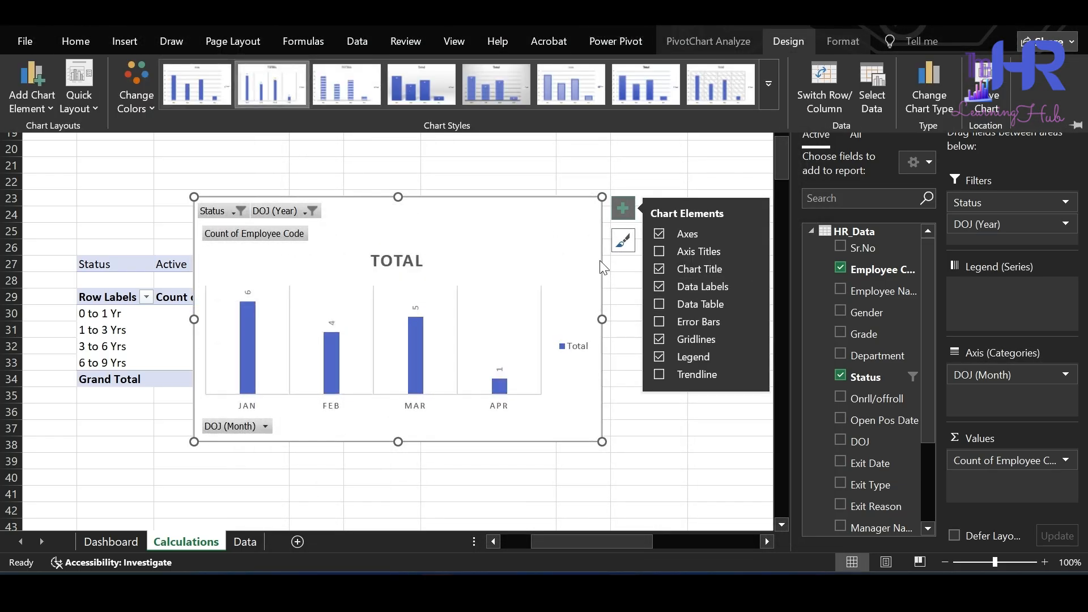
click(709, 41)
click(907, 99)
click(942, 100)
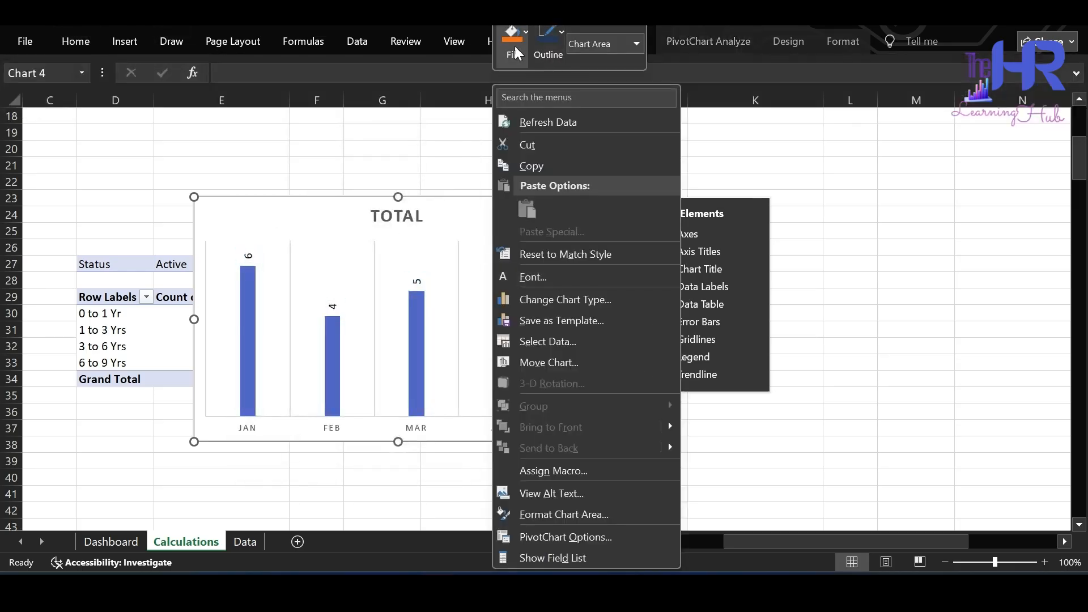
- Remove the column chart's background fill and change its title to "NEW HIRES"
double_click(395, 217)
double_click(390, 214)
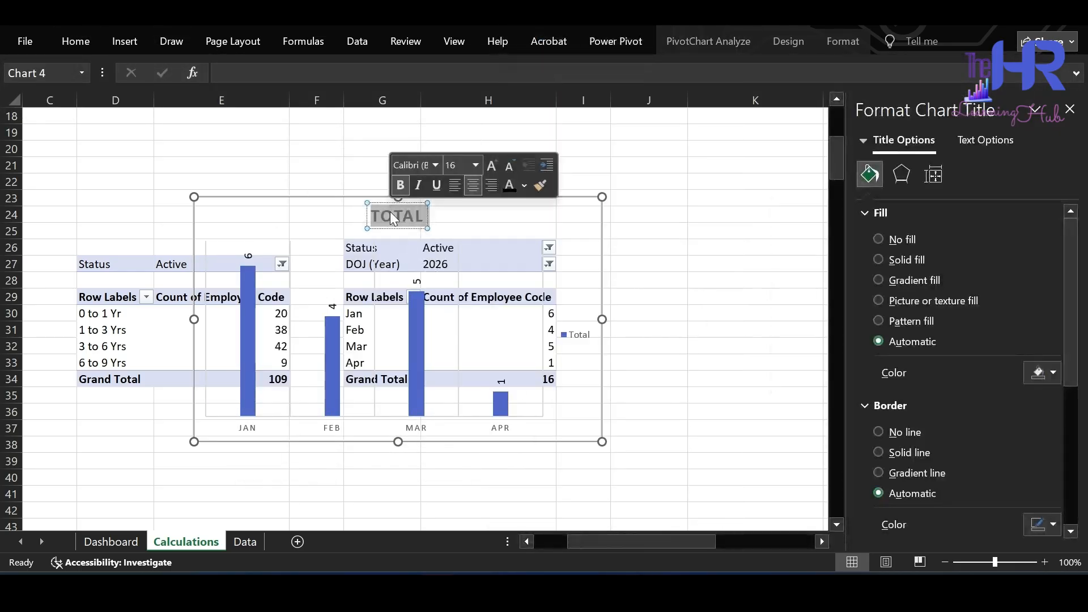
text(NEW HIR)
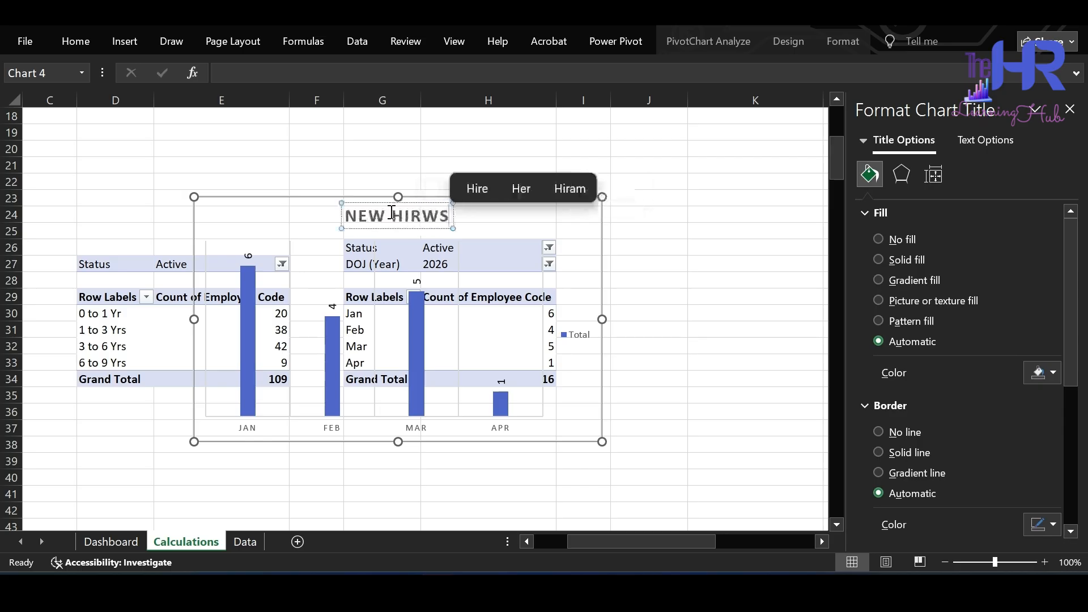
text(ES)
click(505, 224)
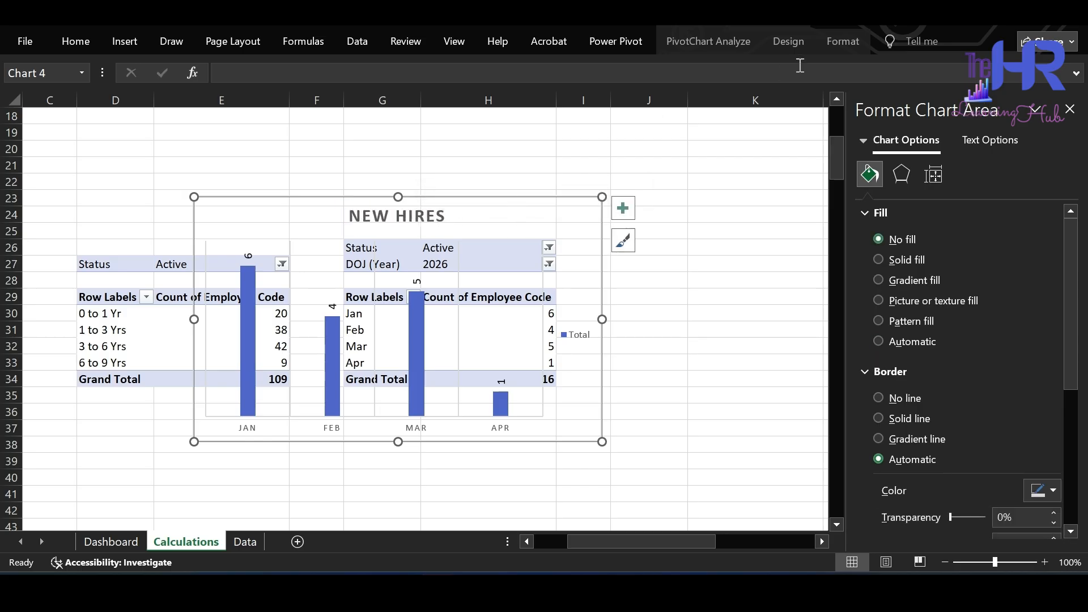
- Give the New Hires chart area a 1½ pt outline and the first outer shadow effect
click(843, 41)
click(462, 86)
mouse_move(498, 490)
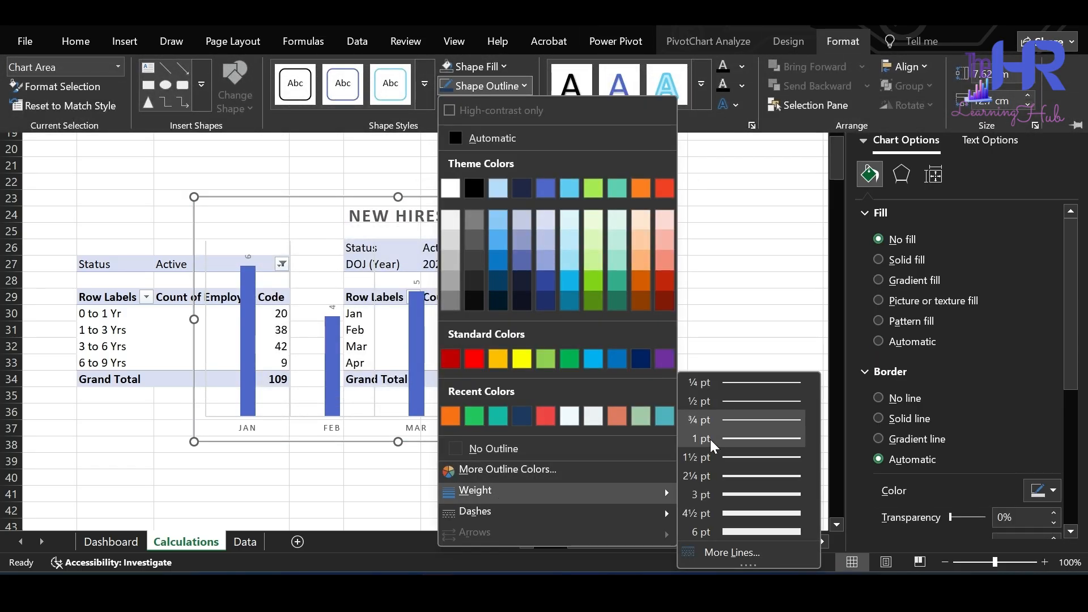
click(713, 461)
click(481, 106)
mouse_move(519, 174)
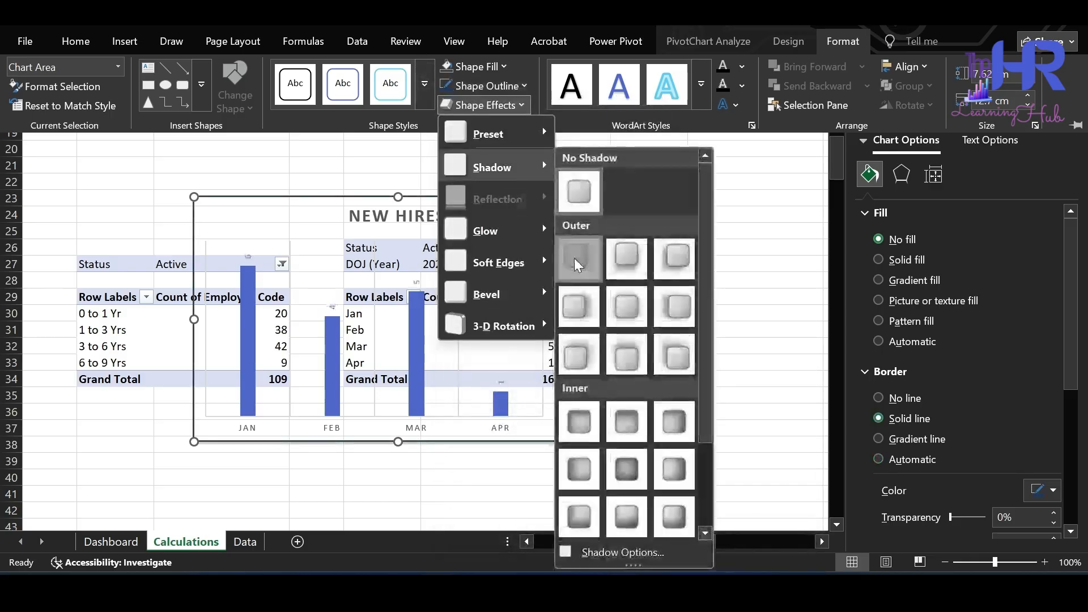
click(574, 258)
- Move the New Hires chart from the Calculations sheet to cell A14 of the Dashboard sheet
click(546, 205)
key(ctrl+x)
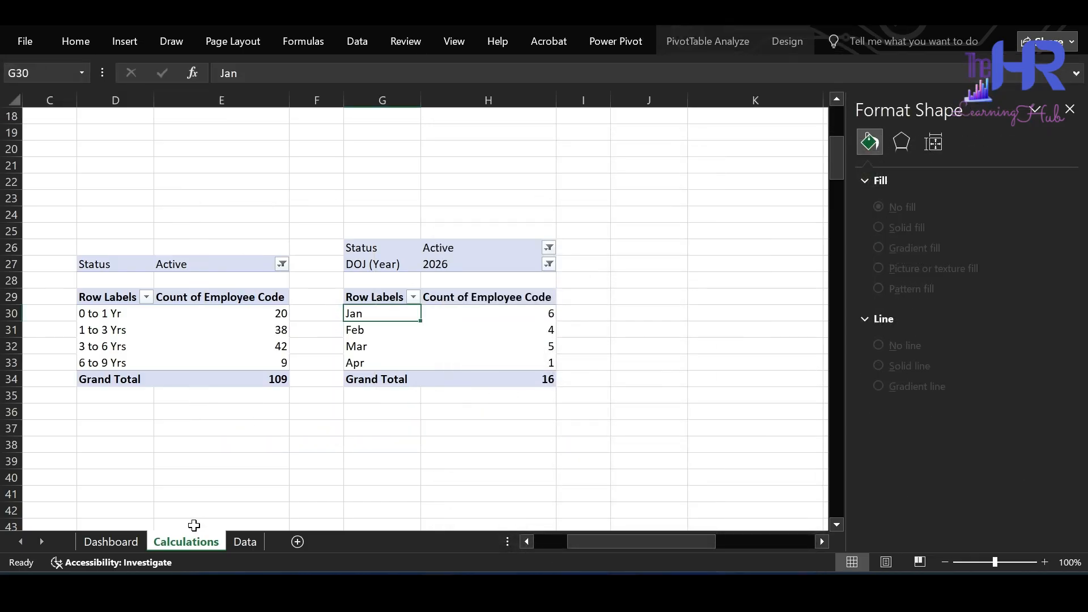
click(111, 542)
click(98, 347)
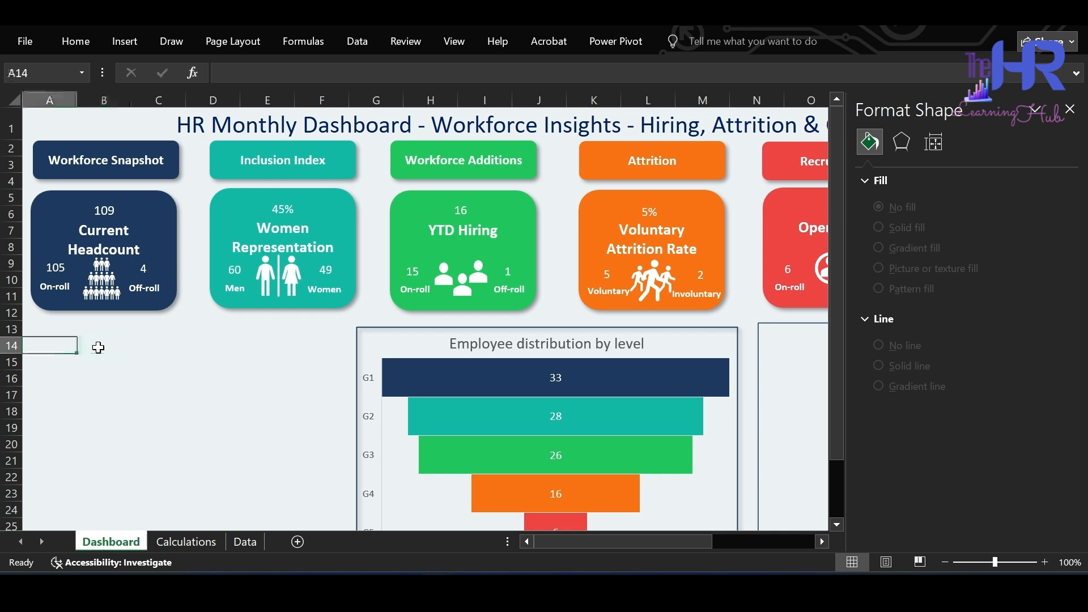
key(ctrl+v)
- Shrink the New Hires chart in width and height to fit beside the level funnel chart, and close the formatting pane
scroll(257, 375, down, 2)
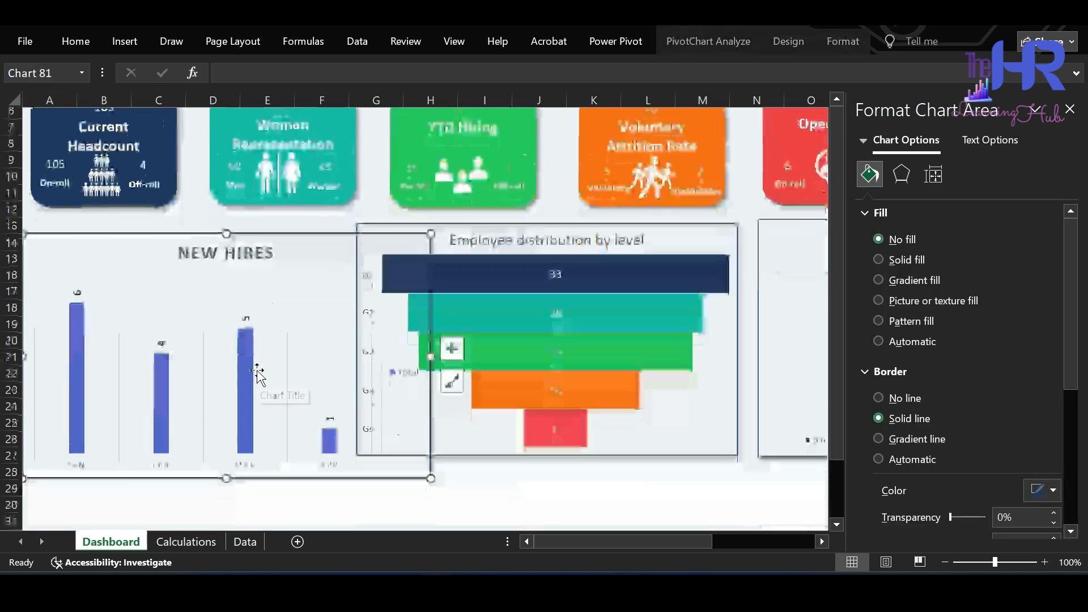
drag(431, 357, 335, 346)
drag(177, 485, 182, 454)
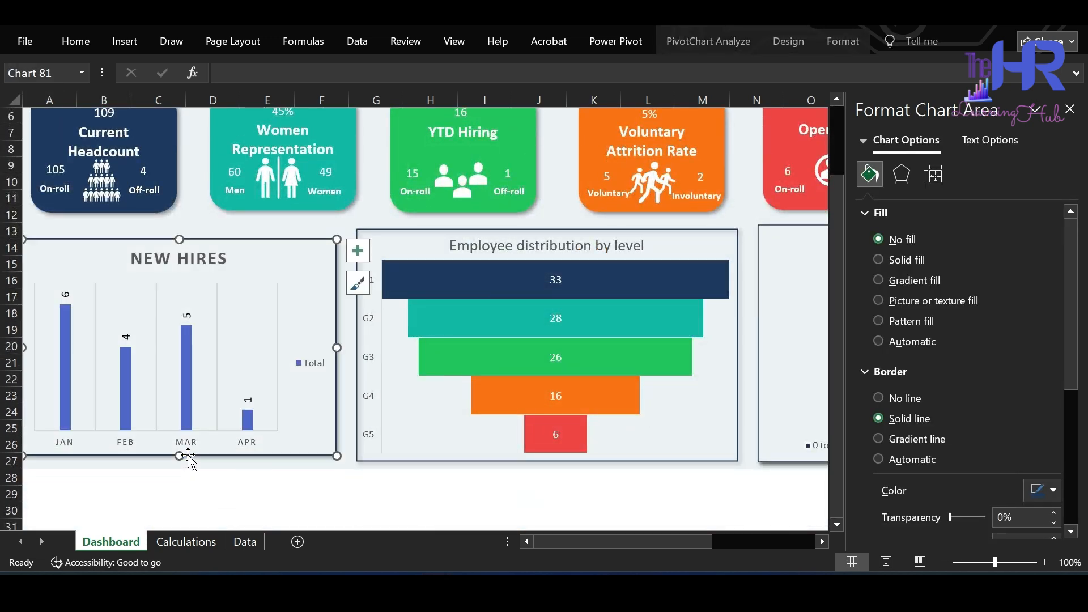
click(1070, 109)
- Check in the Department slicer's report connections whether the pivot tables on the Calculations sheet, including PivotTable22 and PivotTable23, are connected
scroll(850, 284, up, 2)
click(930, 308)
right_click(952, 152)
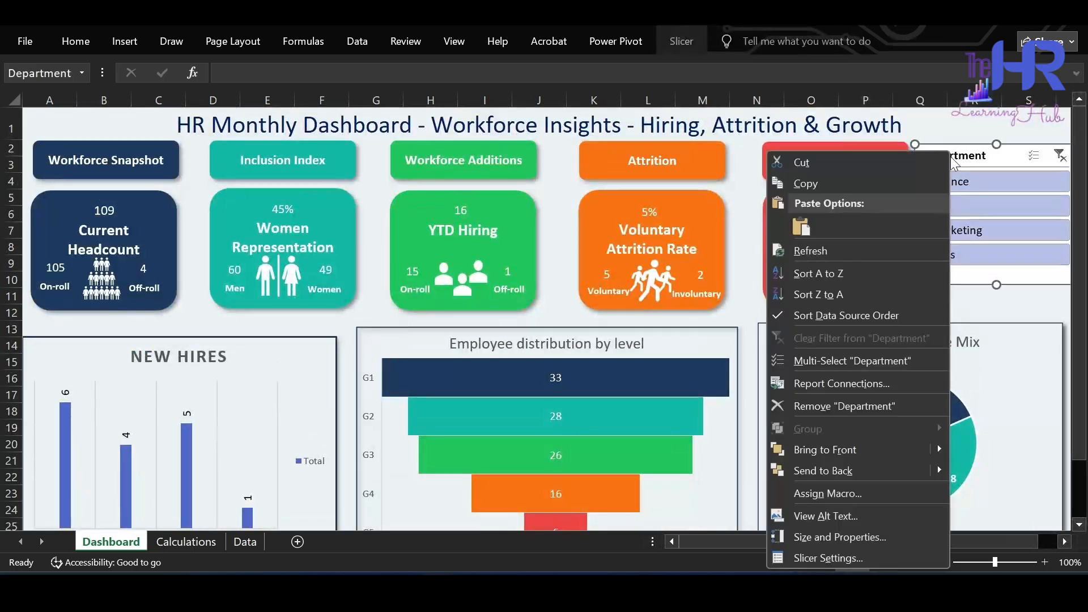
click(878, 383)
scroll(799, 427, up, 1)
scroll(798, 434, down, 1)
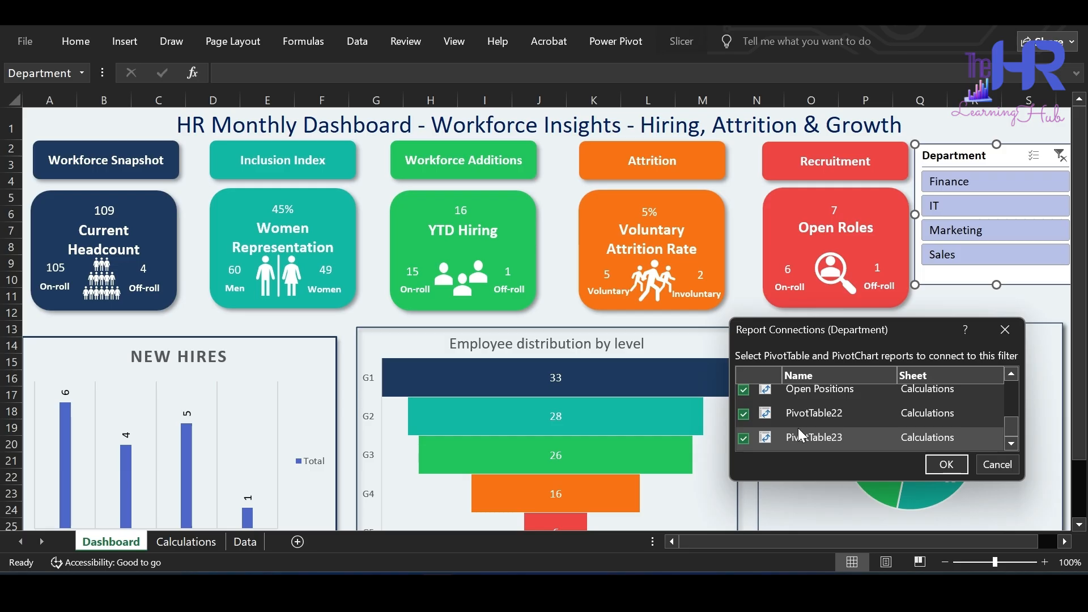
scroll(799, 408, up, 3)
scroll(798, 405, down, 3)
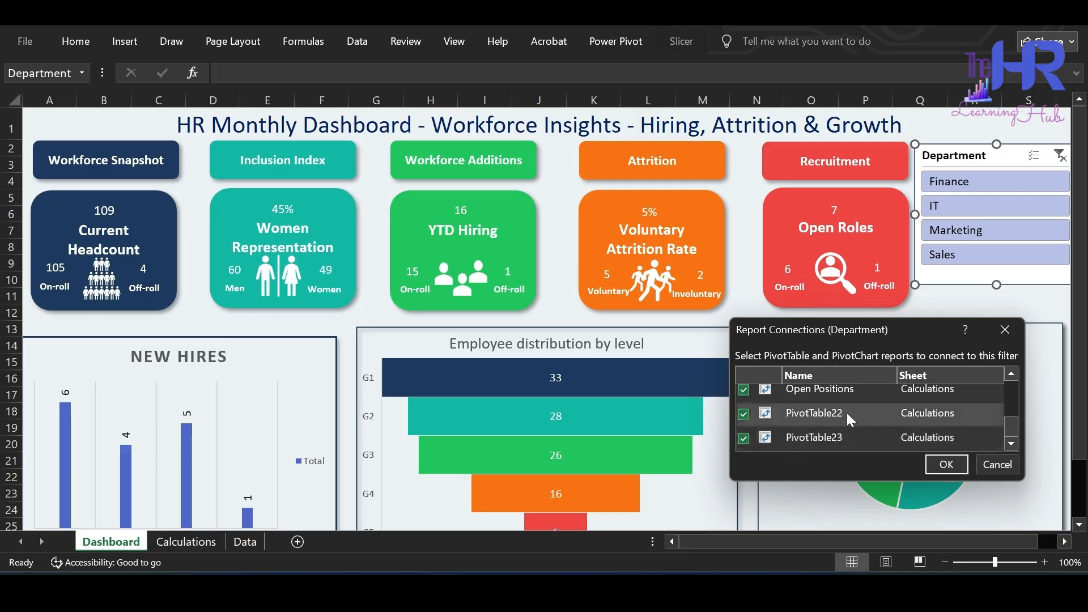
click(946, 465)
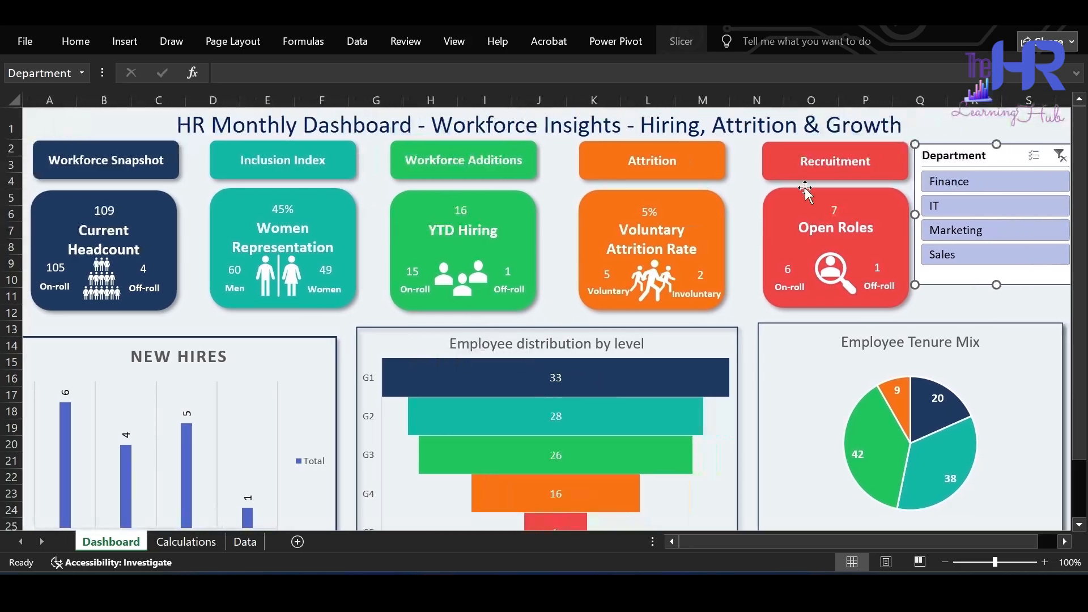
- Test the Department slicer by filtering the dashboard to Finance and Sales, and clear the filter again
click(942, 183)
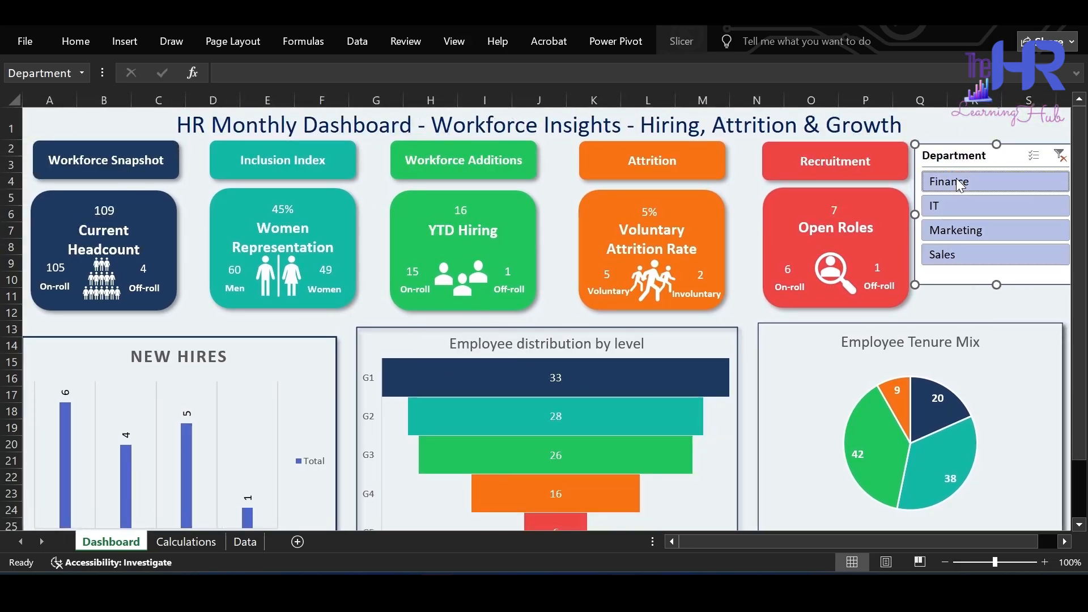
click(959, 255)
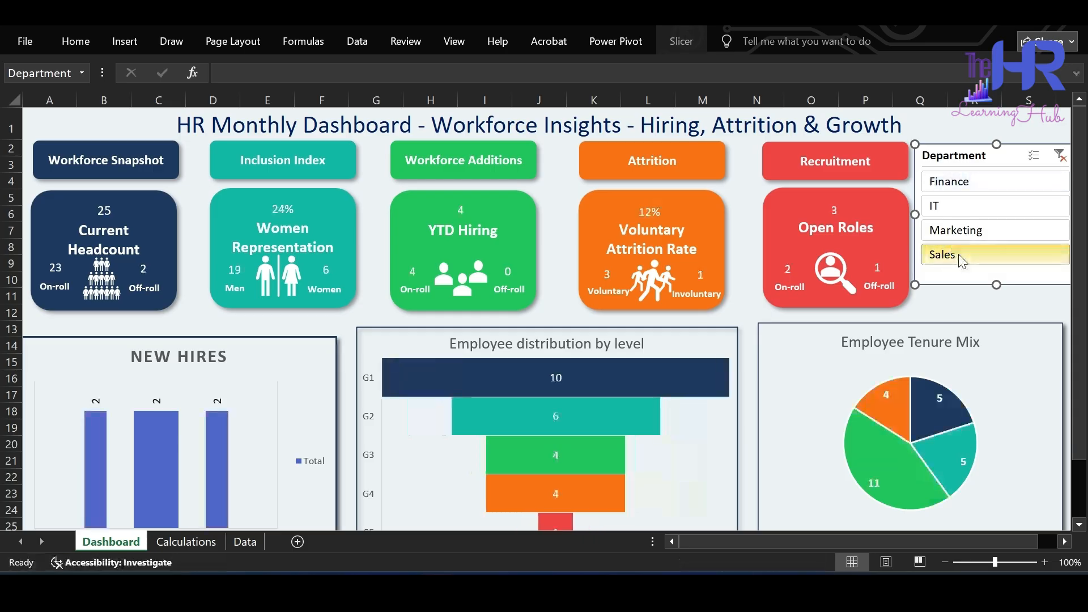
scroll(815, 231, left, 2)
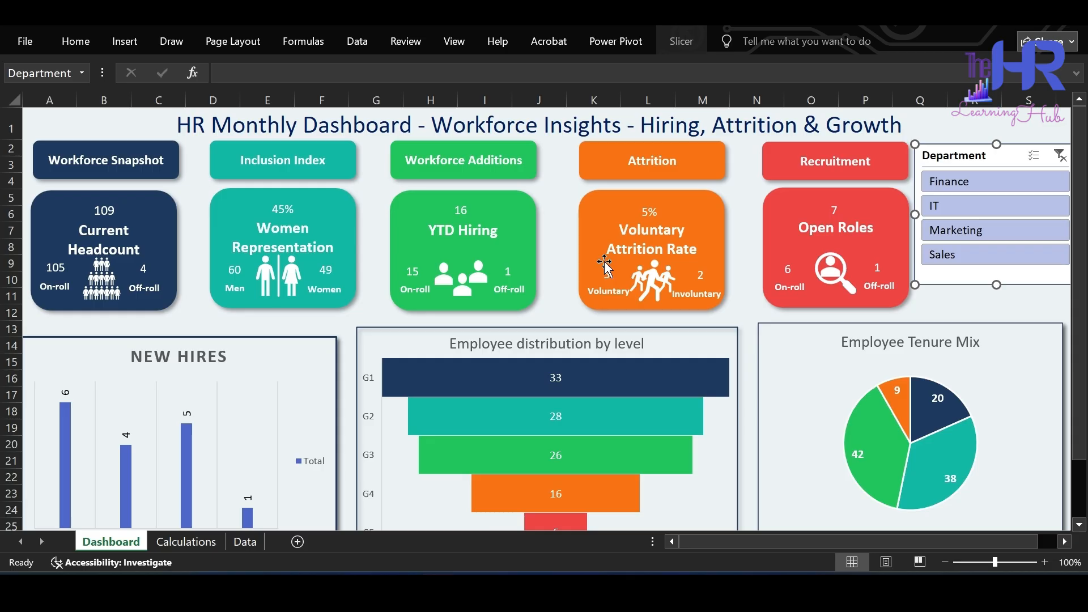
- Switch to the HR Tracker.xlsx workbook, examine its monthly headcount, hires and exit trend chart, and clear its Department filter
mouse_move(627, 574)
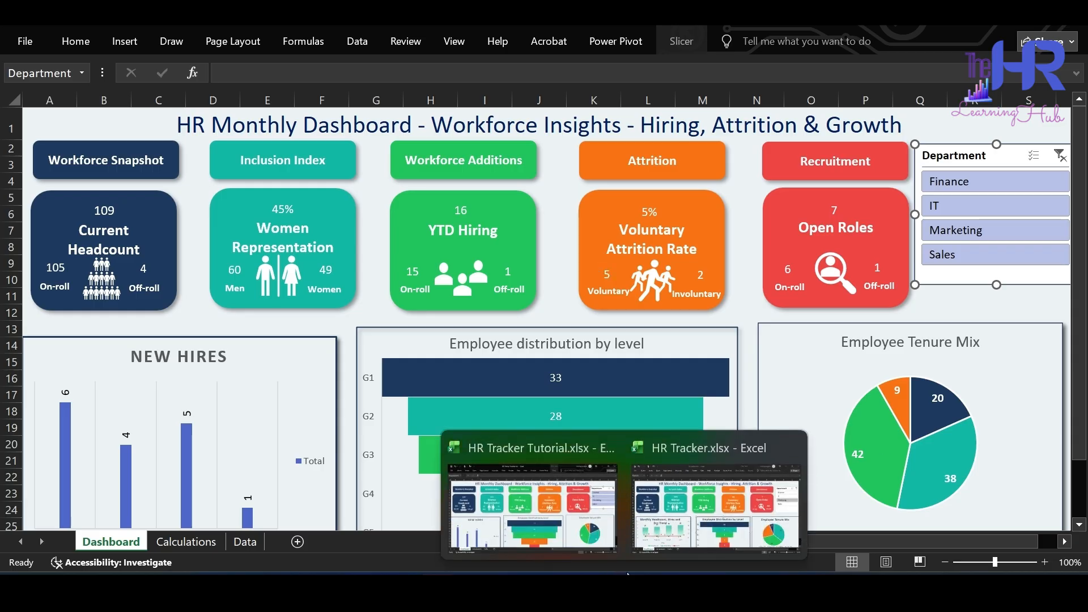
click(637, 532)
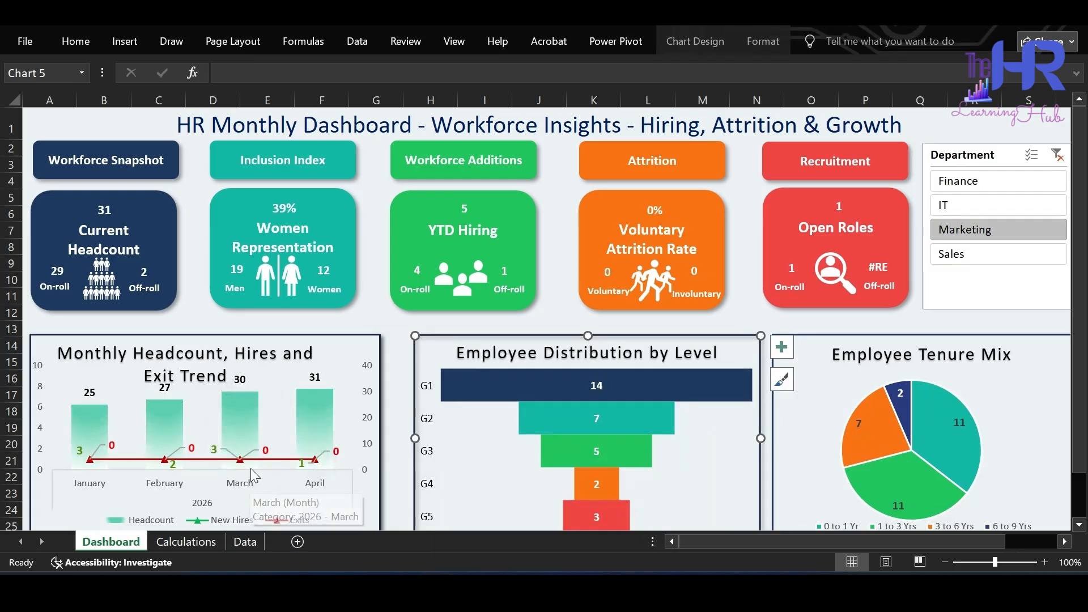
mouse_move(250, 467)
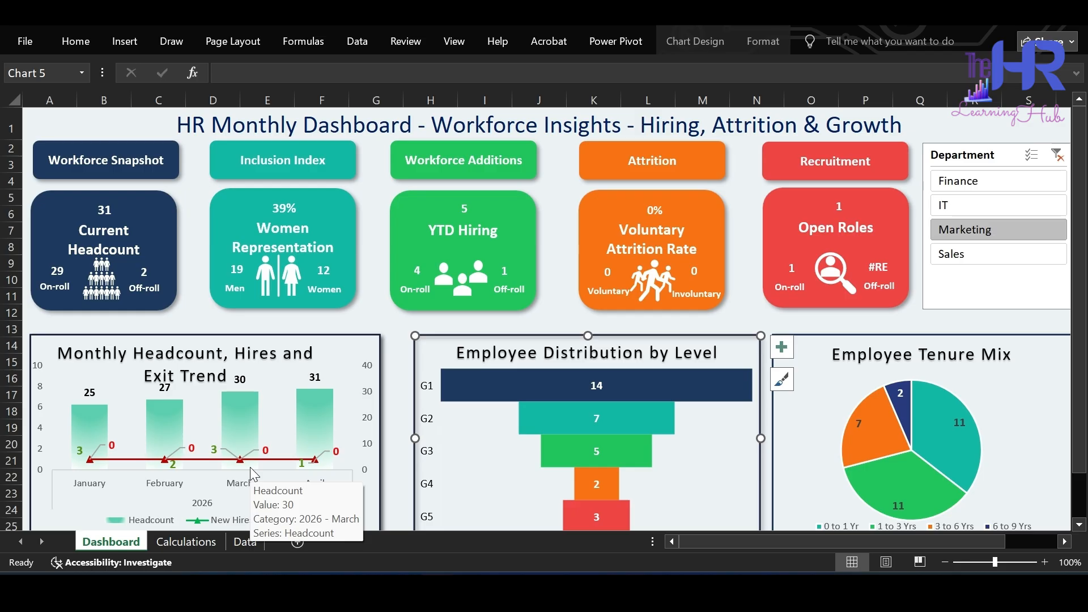
click(1058, 155)
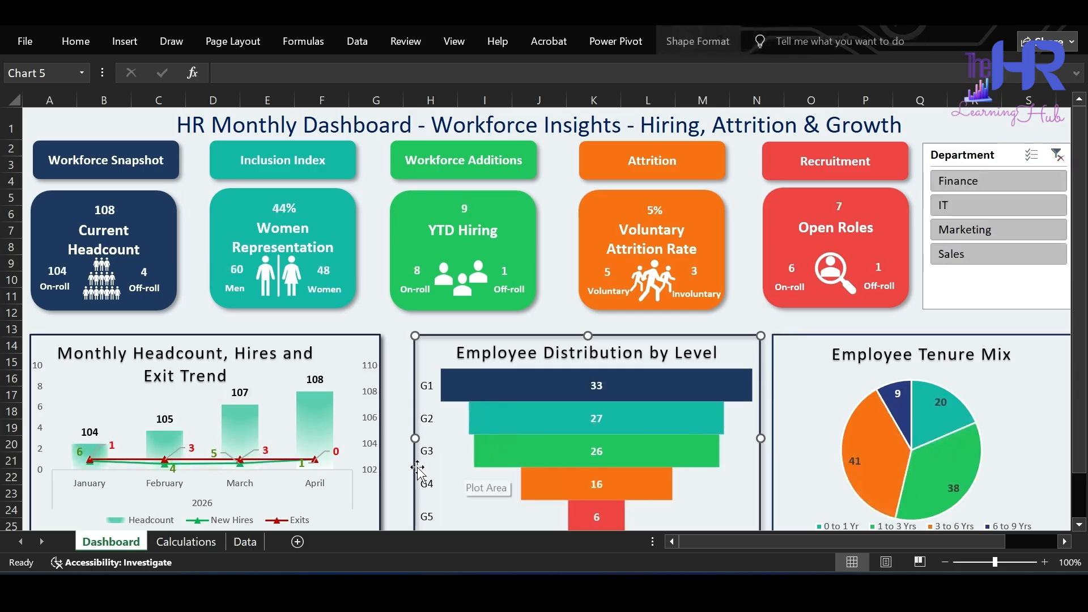